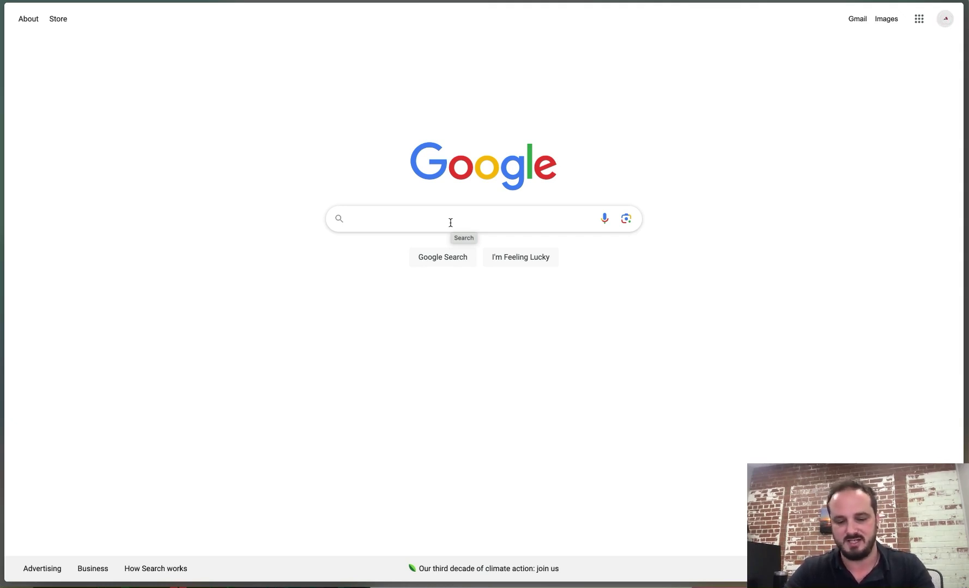
Search Google for "how to advertise on hulu".
text(how to advr)
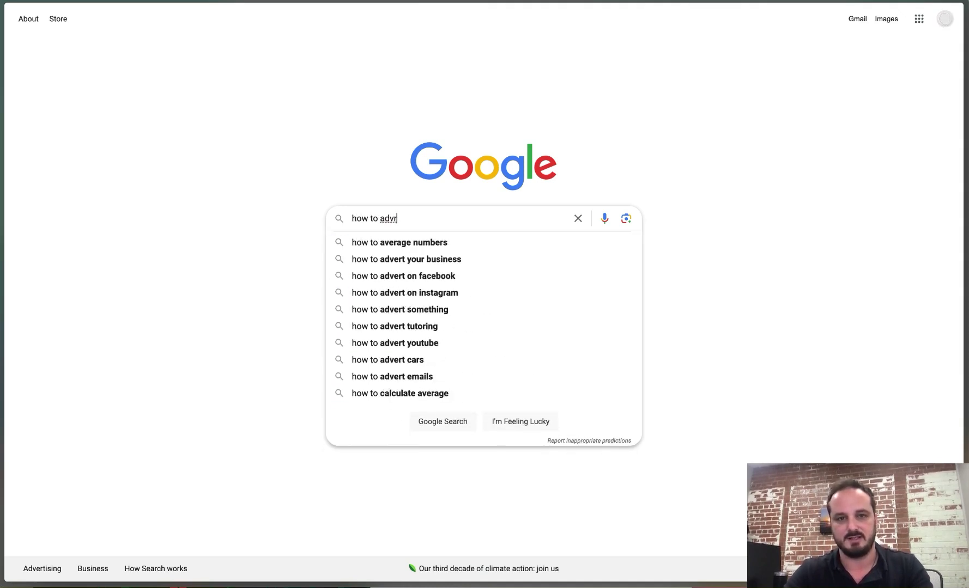
key(BackSpace)
text(ertise on hulu)
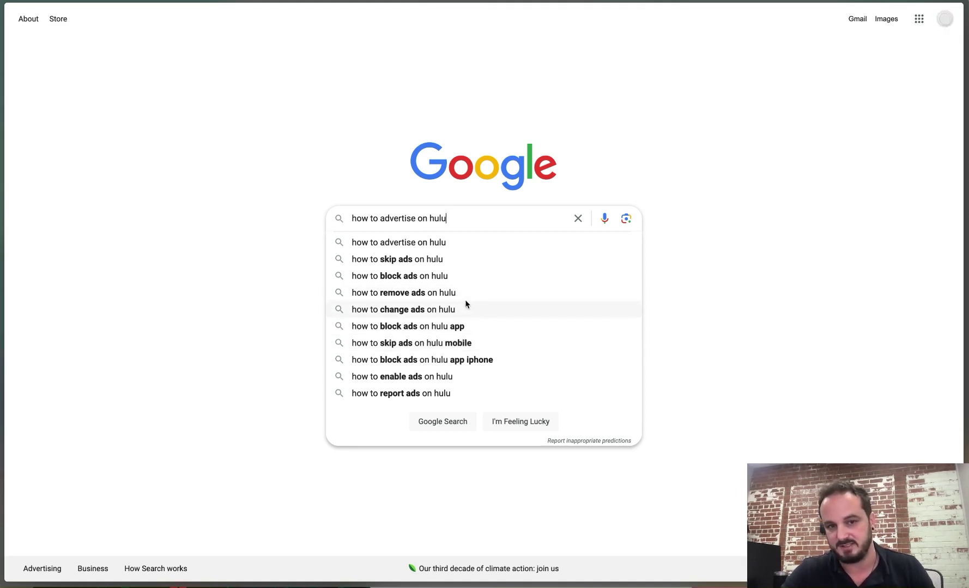
key(Return)
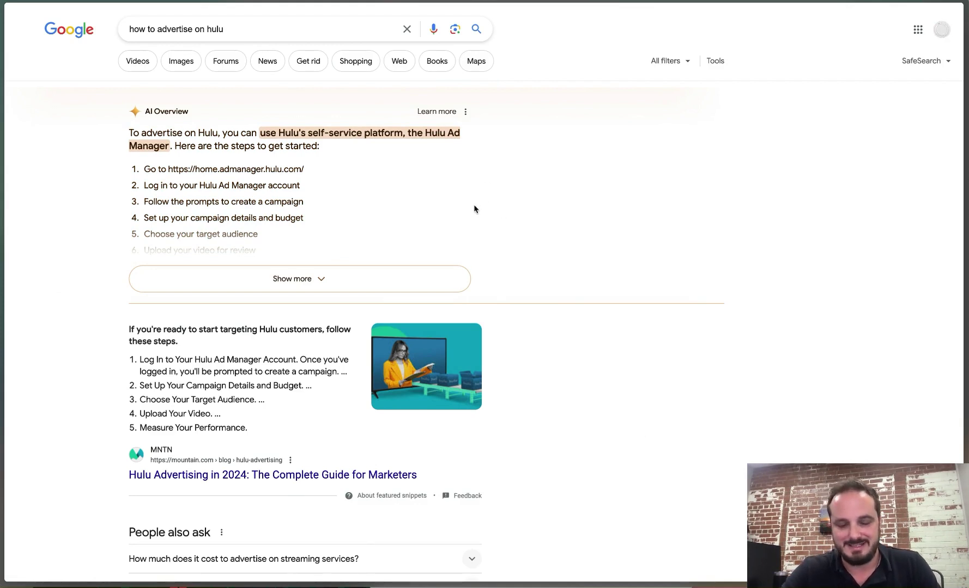
Expand and collapse the People also ask entries on streaming service ad costs, how to advertise on streaming services, and Netflix ad costs.
scroll(474, 209, down, 5)
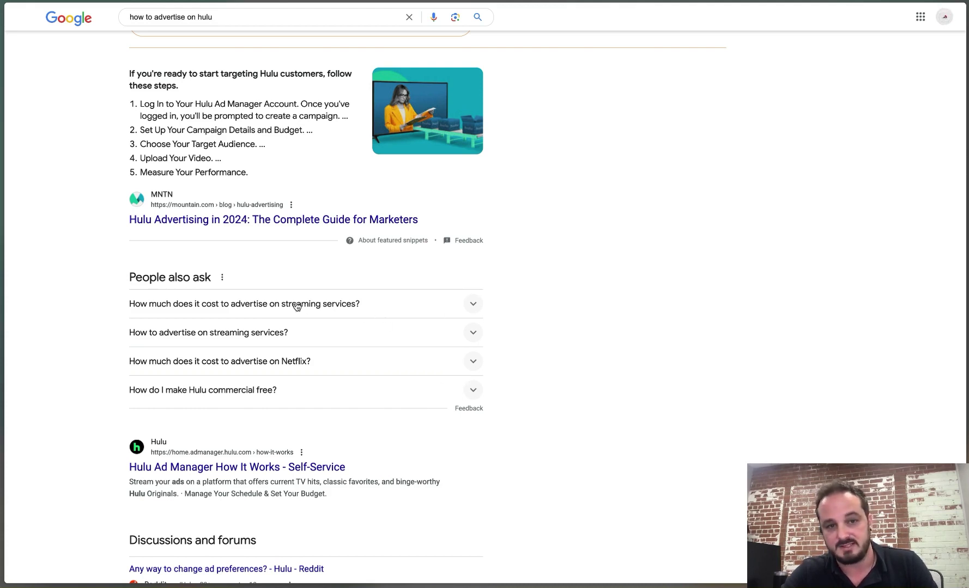
click(470, 308)
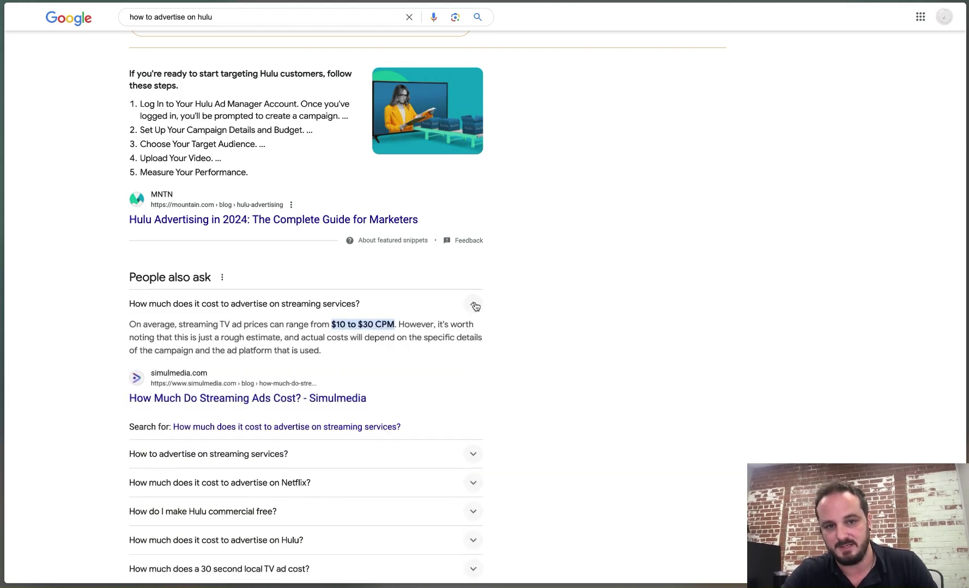
click(473, 305)
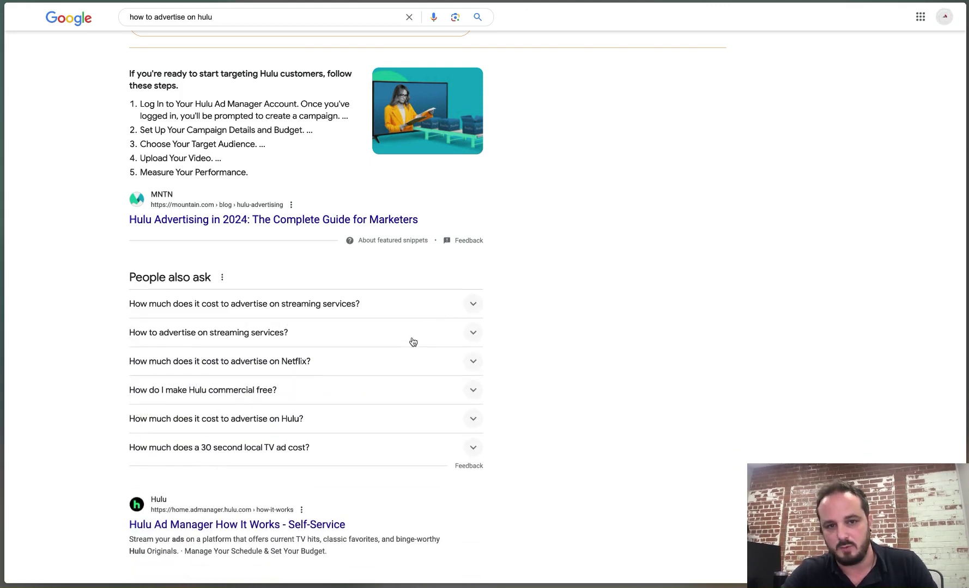
double_click(473, 335)
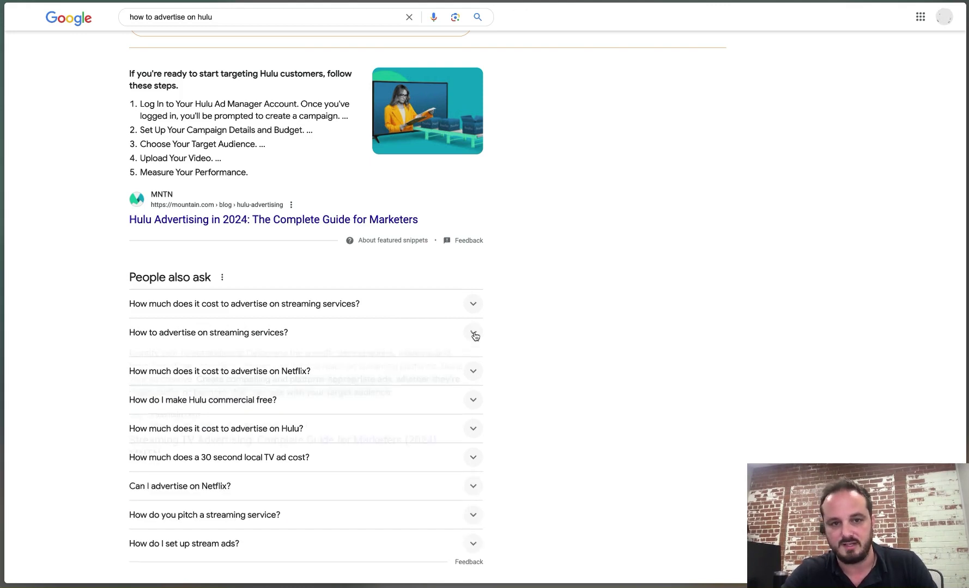
double_click(473, 364)
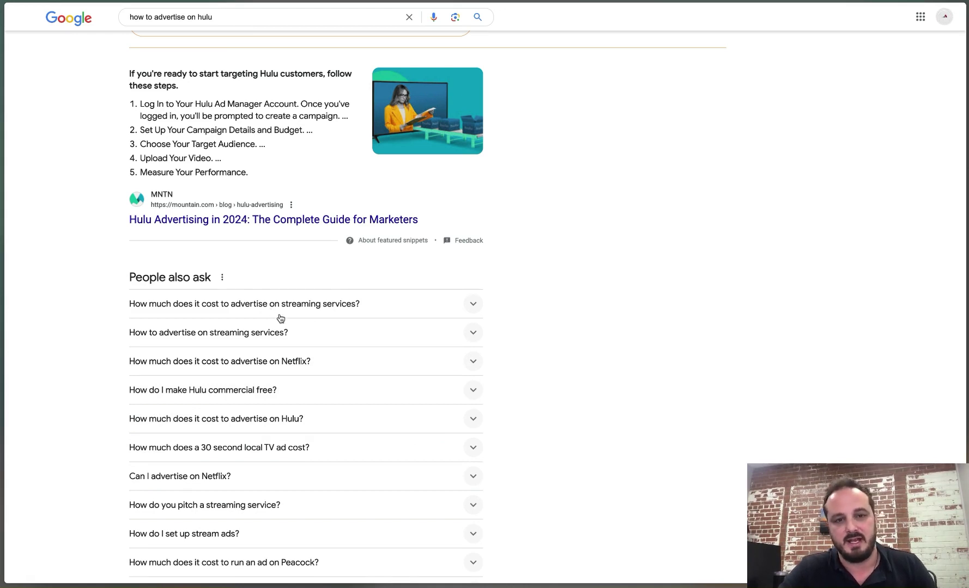
Find and open the DesignLoud search result "7 Tips for Advertising on Hulu and Other Streaming Services".
scroll(277, 317, down, 1)
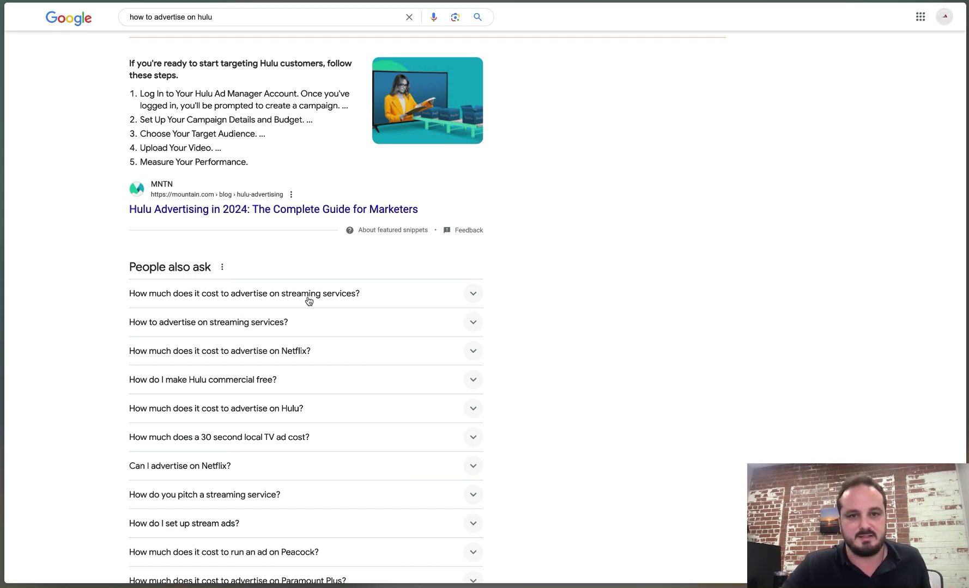
scroll(309, 301, down, 1)
scroll(310, 302, down, 12)
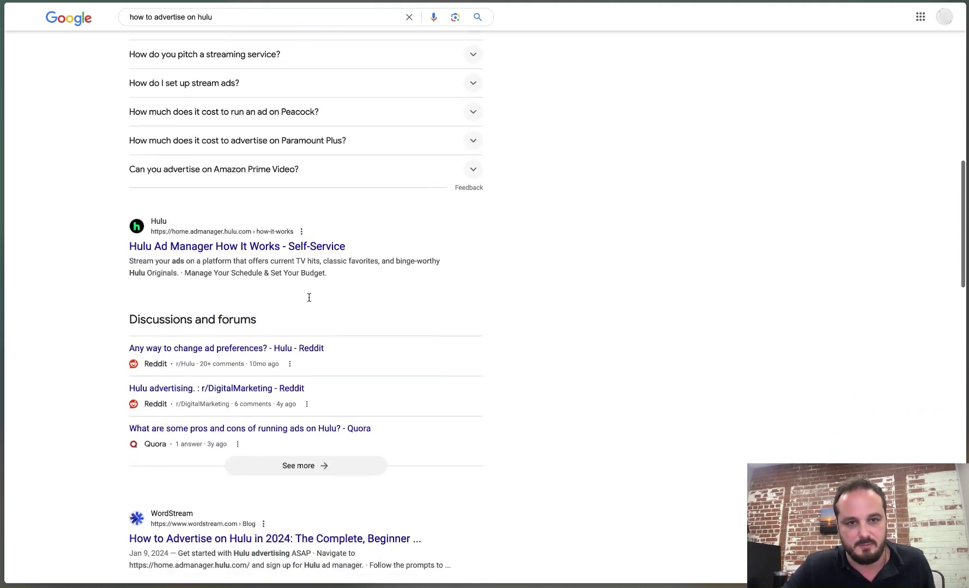
scroll(309, 301, down, 8)
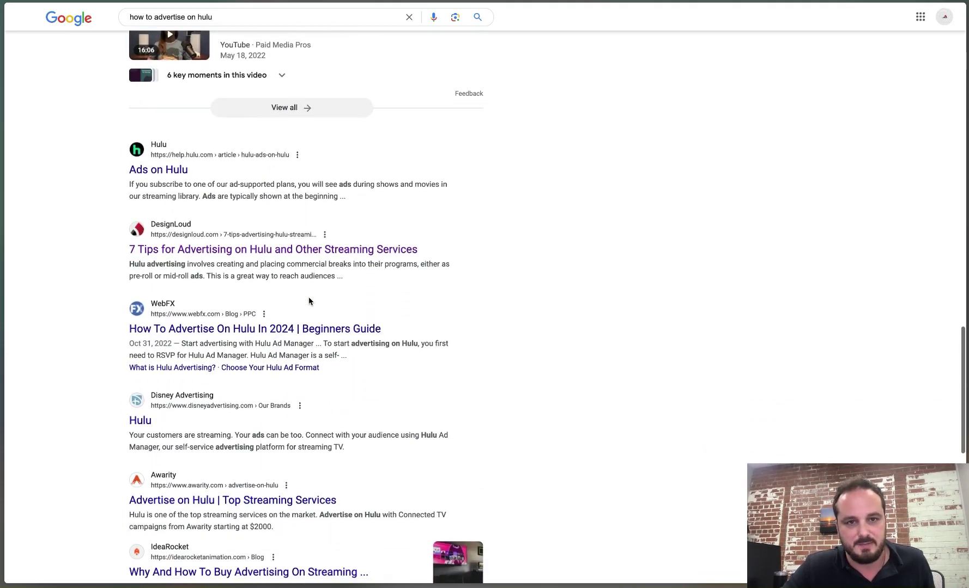
click(244, 251)
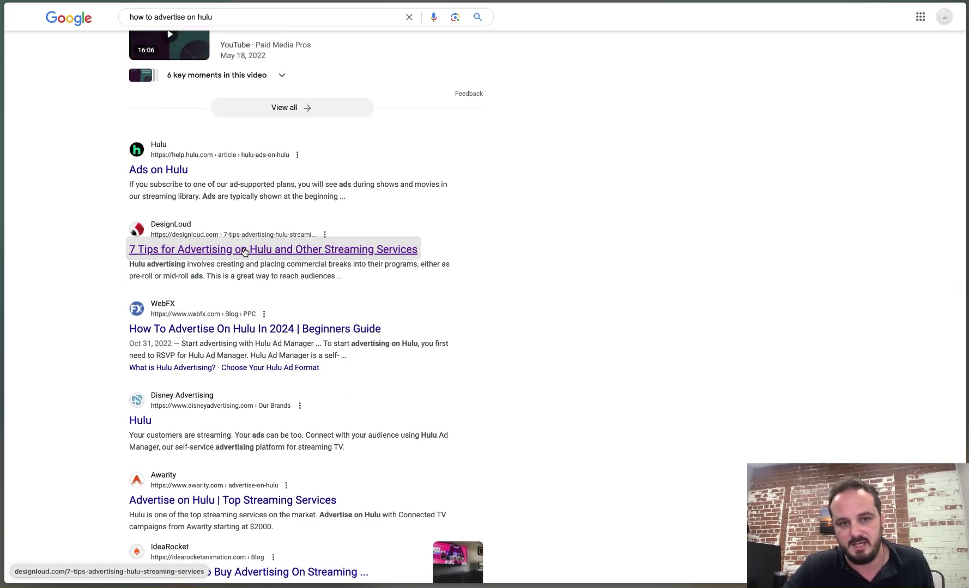
mouse_move(234, 254)
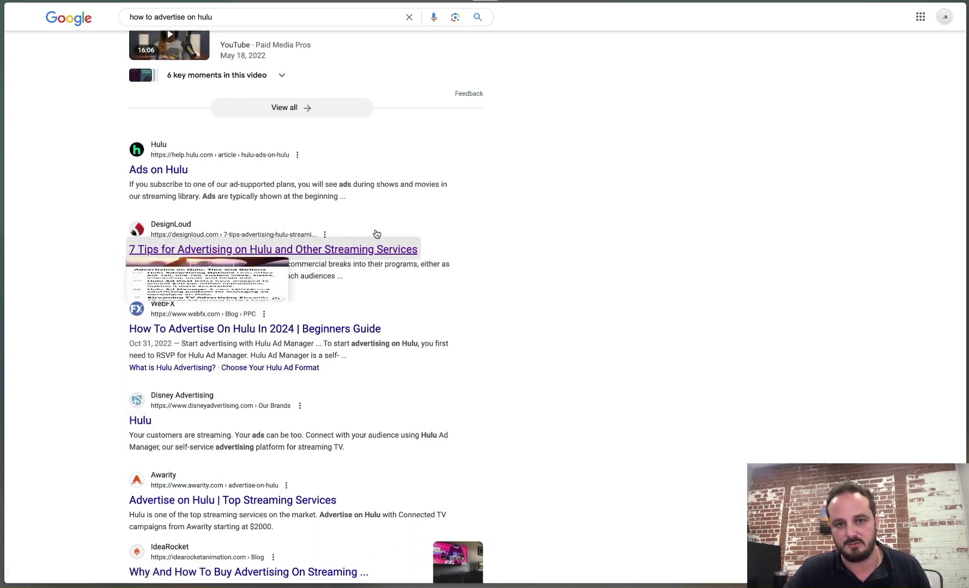
click(386, 243)
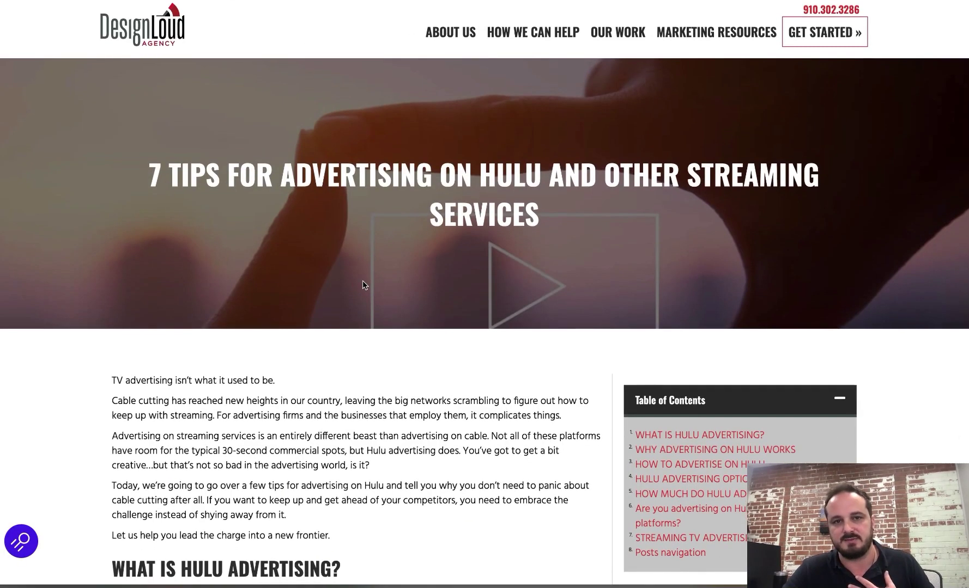
Skim the article's introduction, table of contents and opening section on what Hulu advertising is, ending back at its beginning.
scroll(362, 280, down, 3)
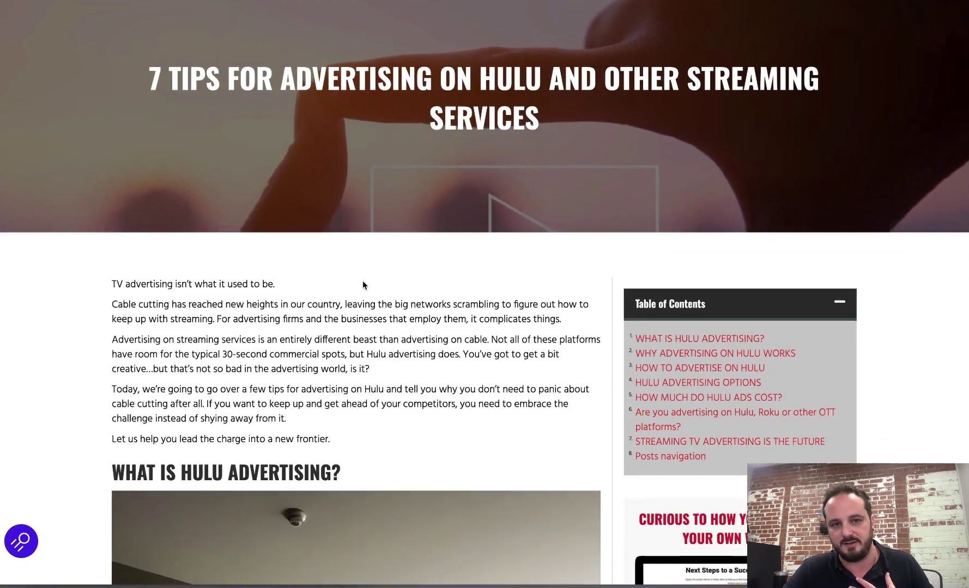
scroll(362, 281, down, 10)
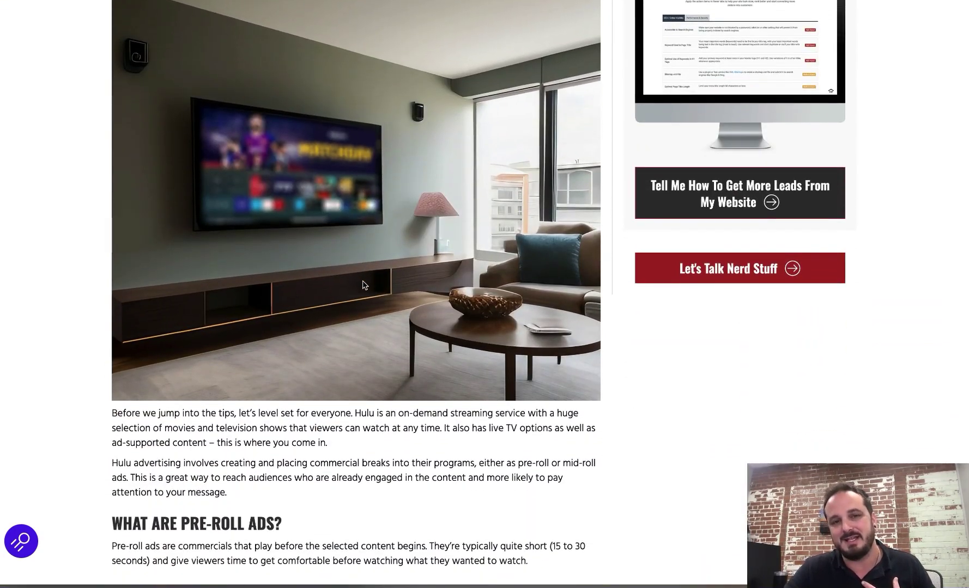
scroll(364, 284, up, 10)
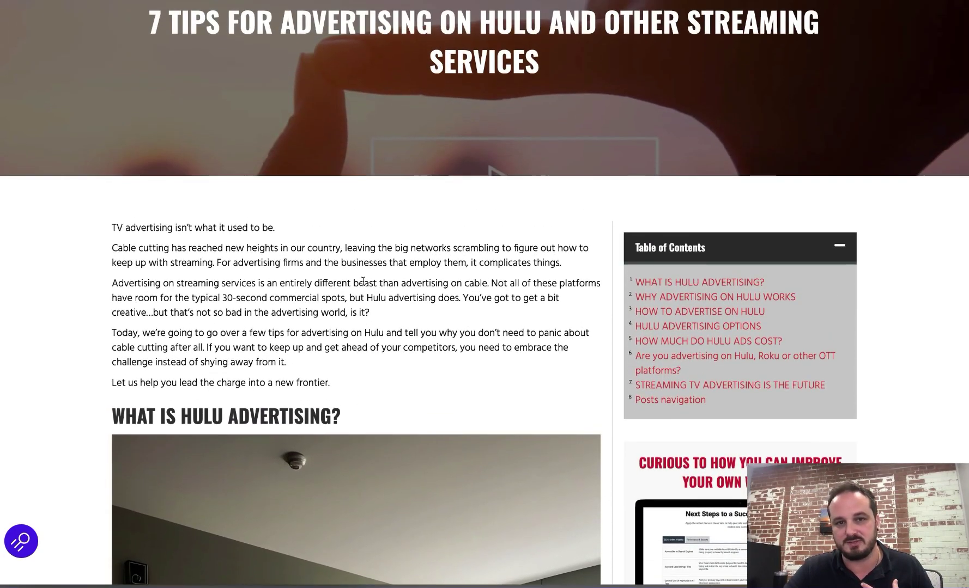
scroll(363, 281, up, 1)
scroll(362, 281, up, 2)
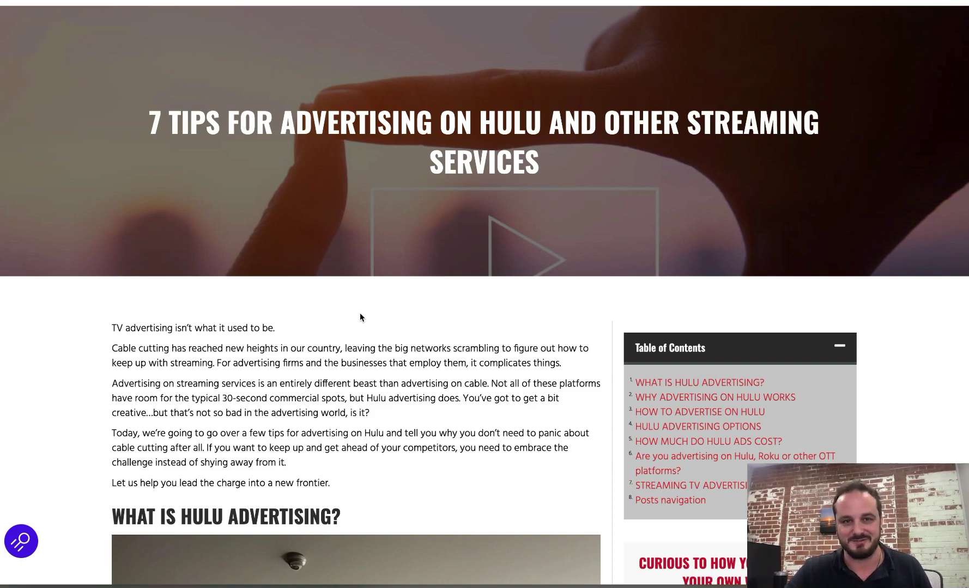
scroll(359, 314, up, 1)
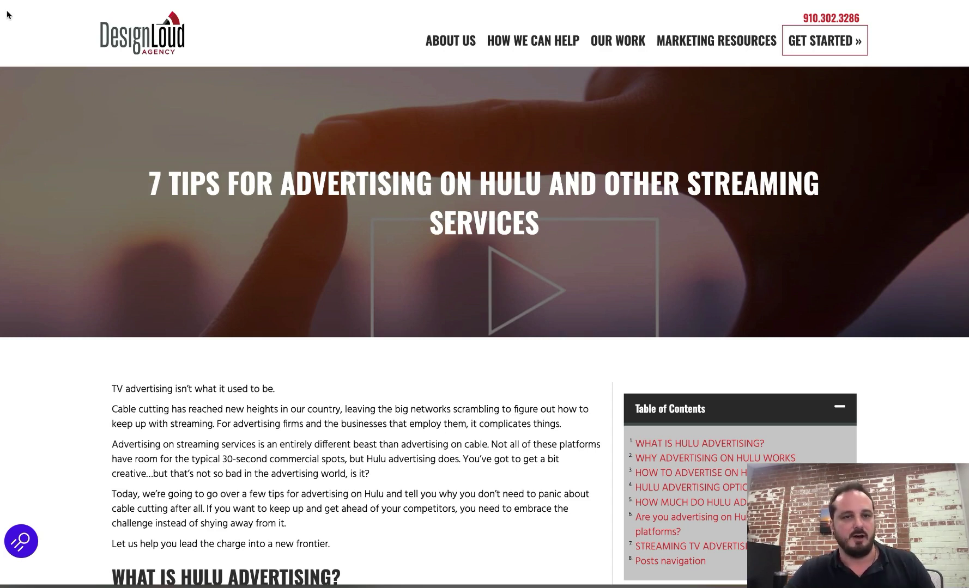
Switch to AnswerThePublic and run a Google keyword search for "advertise on hulu" in the United States in English.
mouse_move(2, 345)
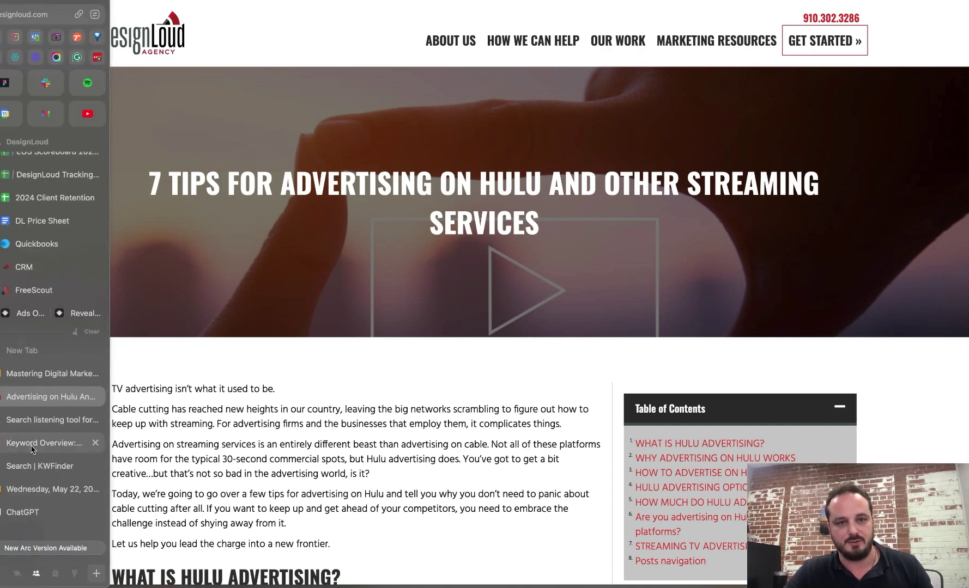
click(40, 423)
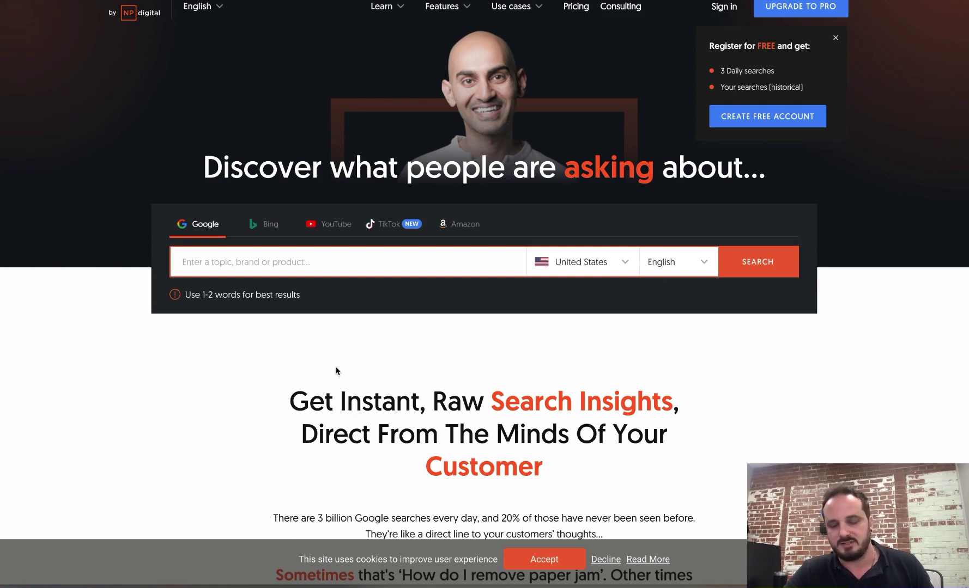
click(329, 270)
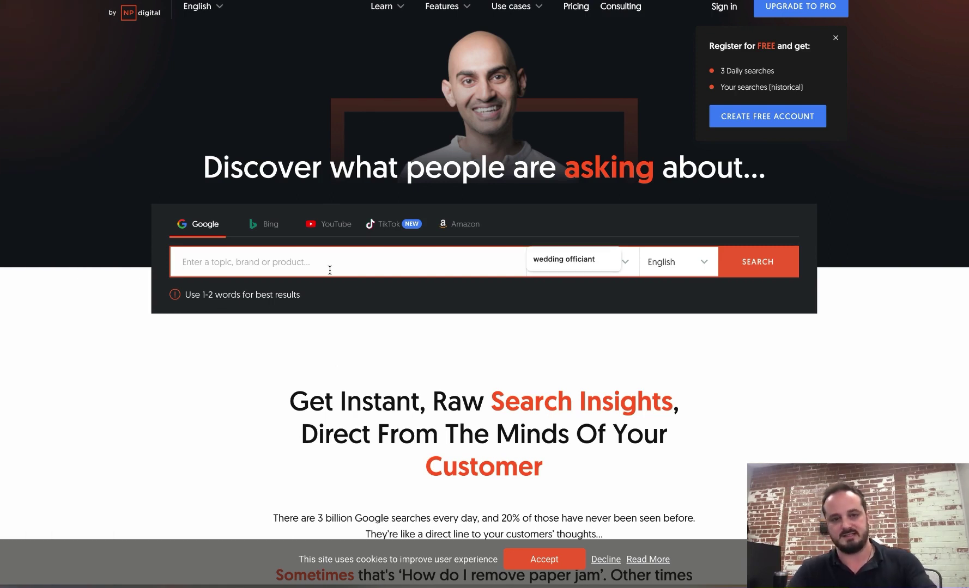
text(advertise on hulu)
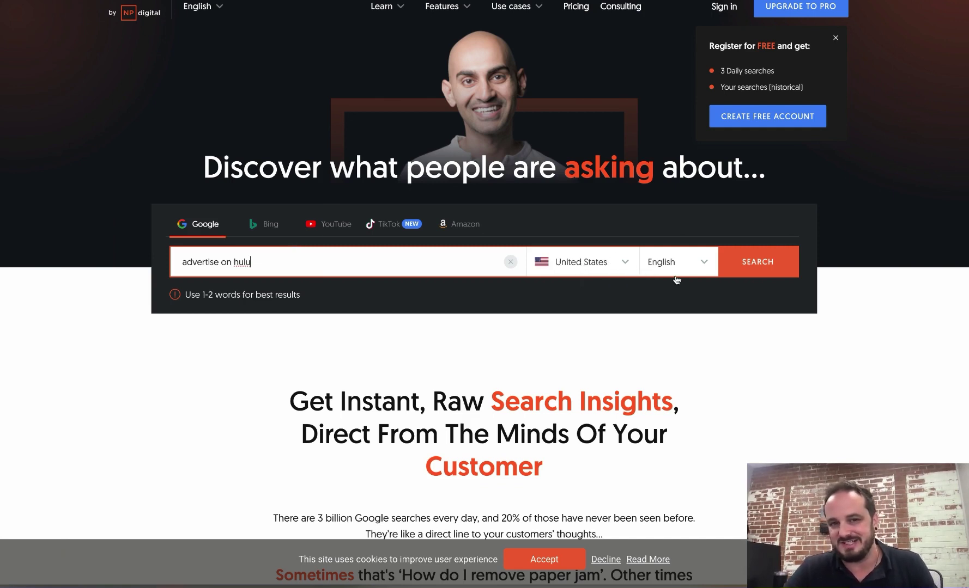
click(749, 265)
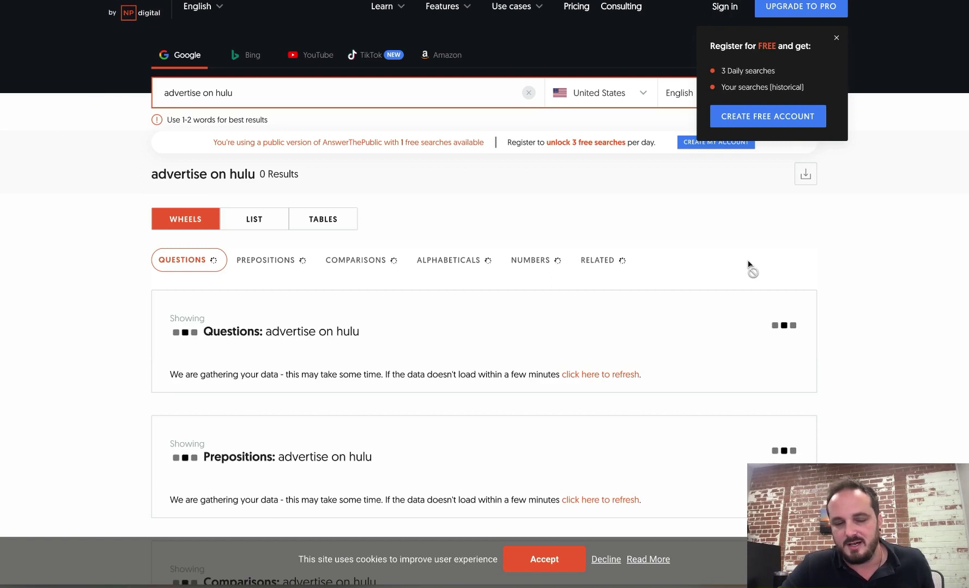
Wait for the keyword report to load and dismiss the sign-up dialog covering it.
scroll(740, 269, down, 1)
scroll(740, 272, down, 2)
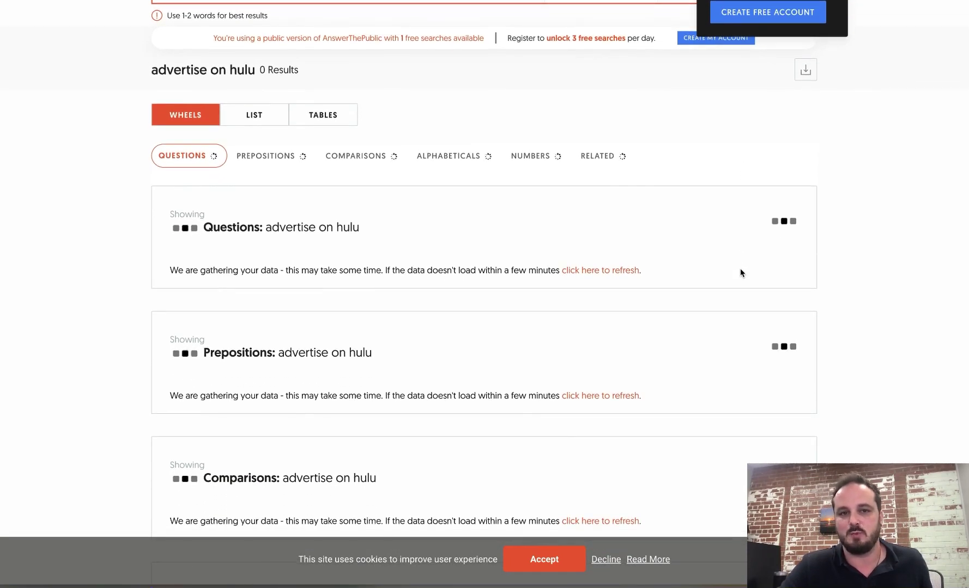
scroll(741, 270, down, 2)
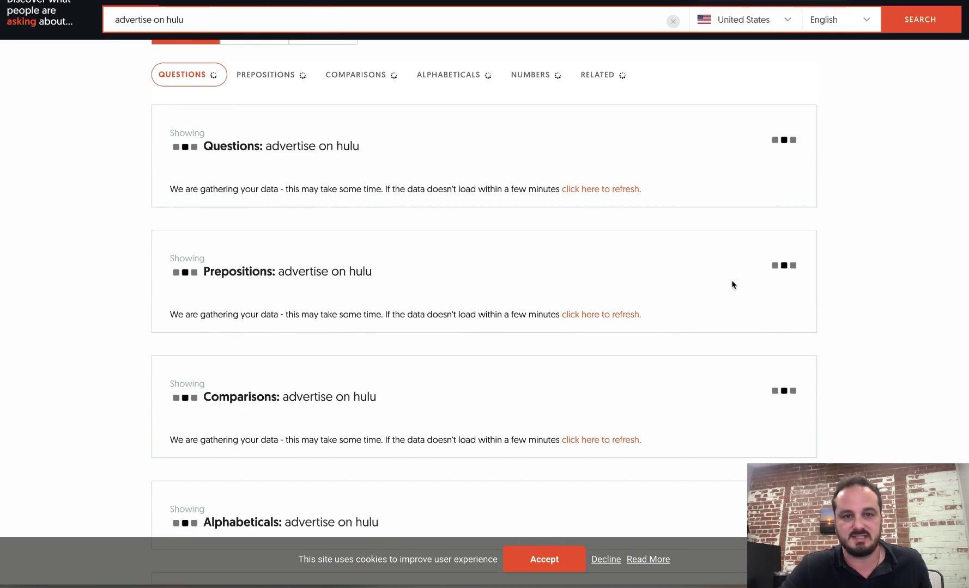
scroll(731, 280, down, 1)
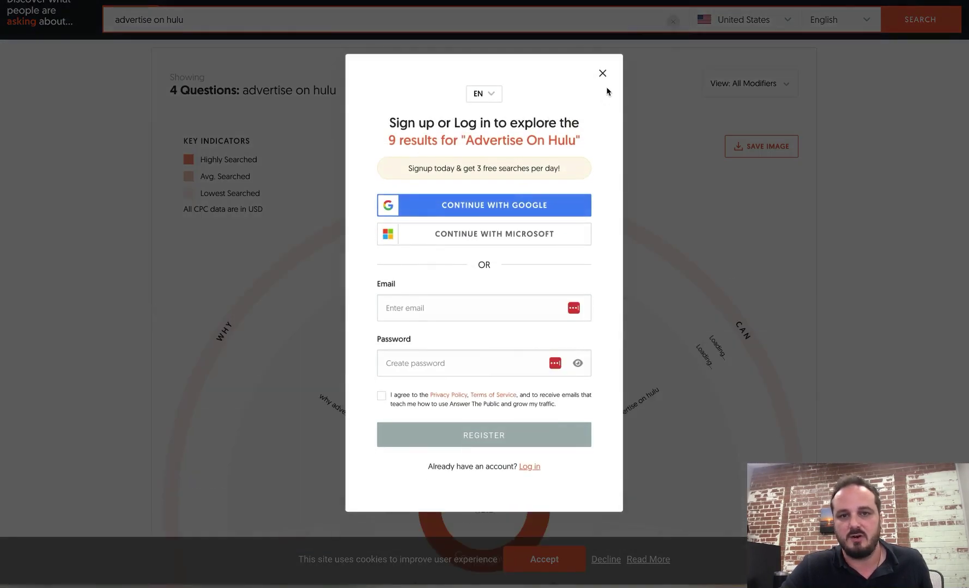
click(602, 73)
Examine the Questions wheel for "advertise on hulu", including its question phrases, search volume and cost per click.
scroll(580, 136, up, 4)
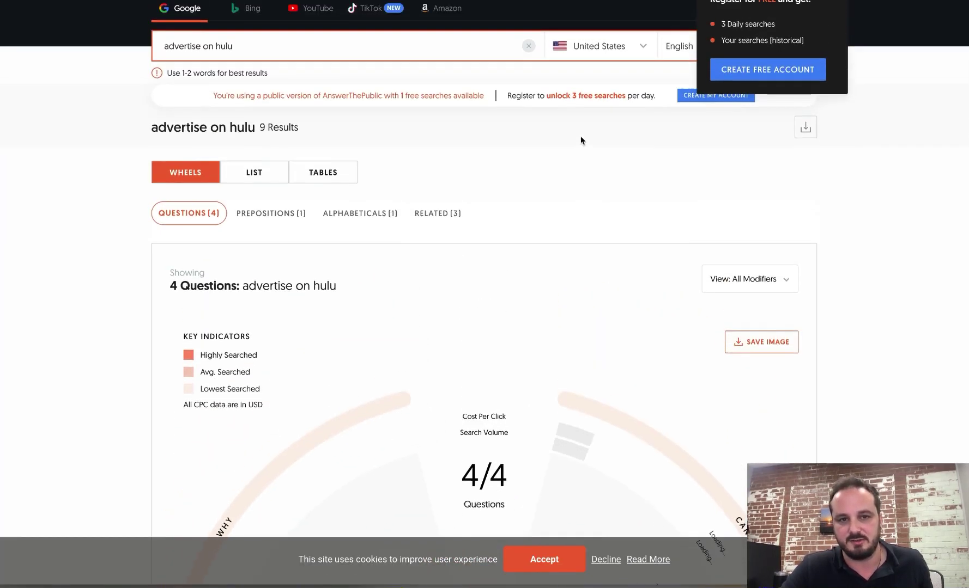
scroll(581, 137, down, 5)
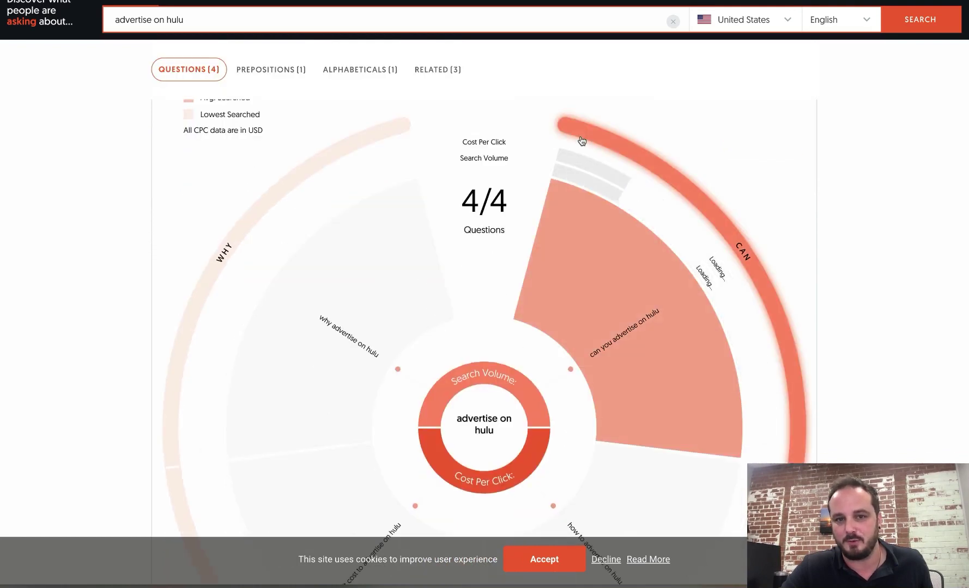
scroll(581, 142, down, 1)
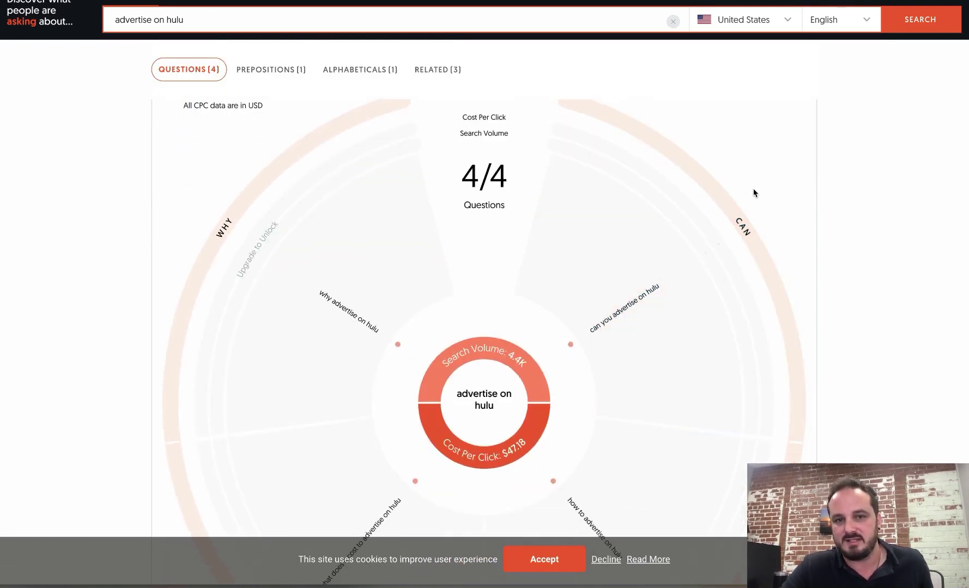
scroll(754, 193, up, 3)
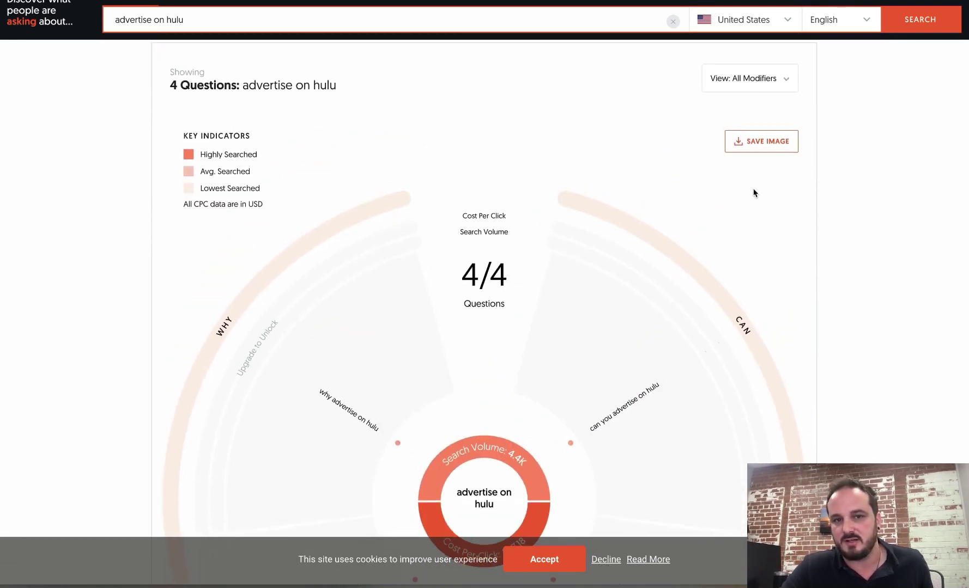
scroll(754, 193, down, 2)
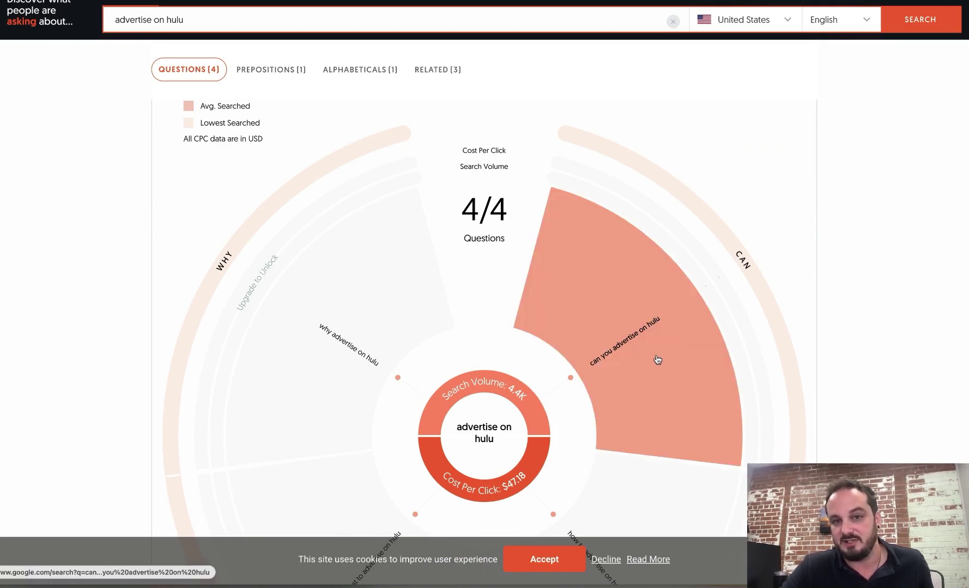
scroll(381, 354, down, 5)
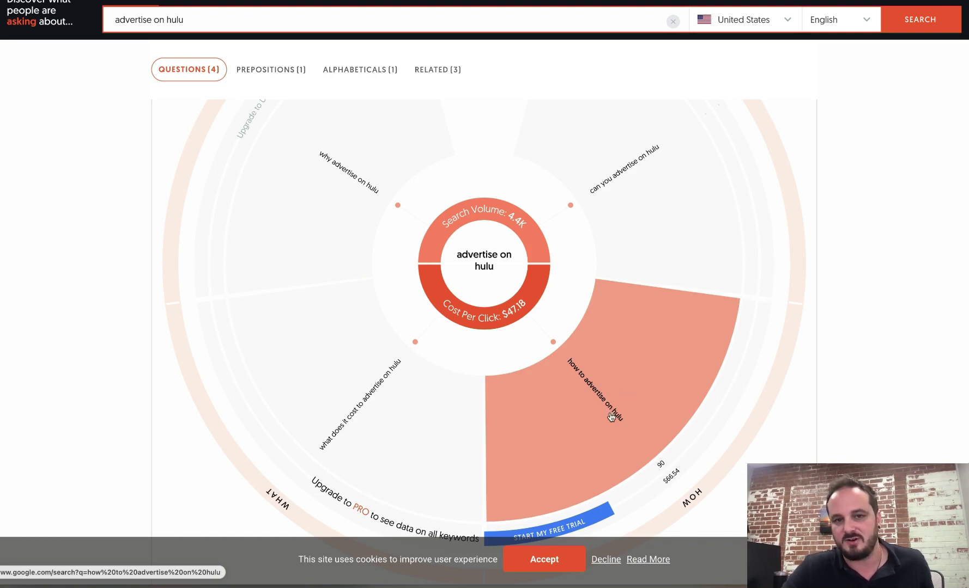
scroll(621, 396, up, 3)
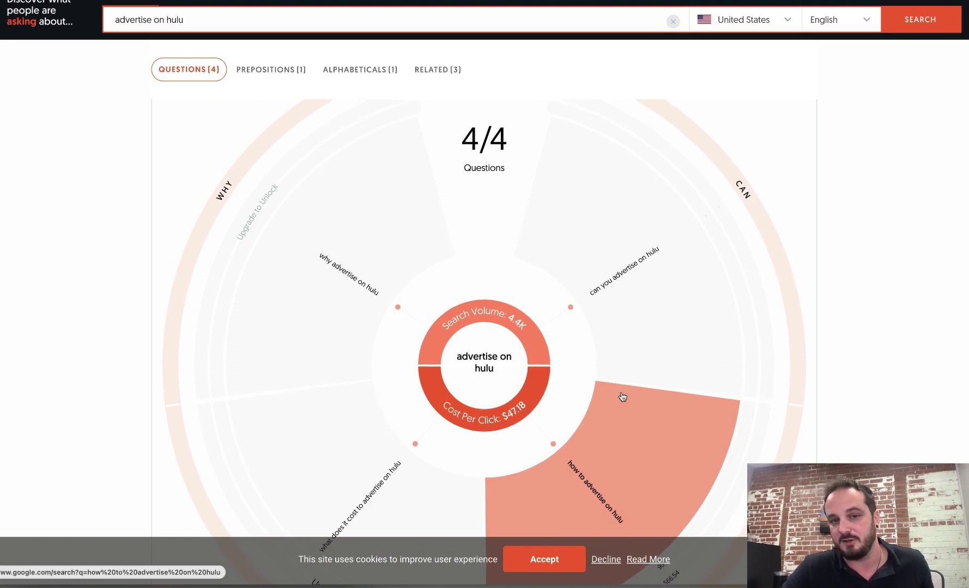
scroll(623, 397, up, 1)
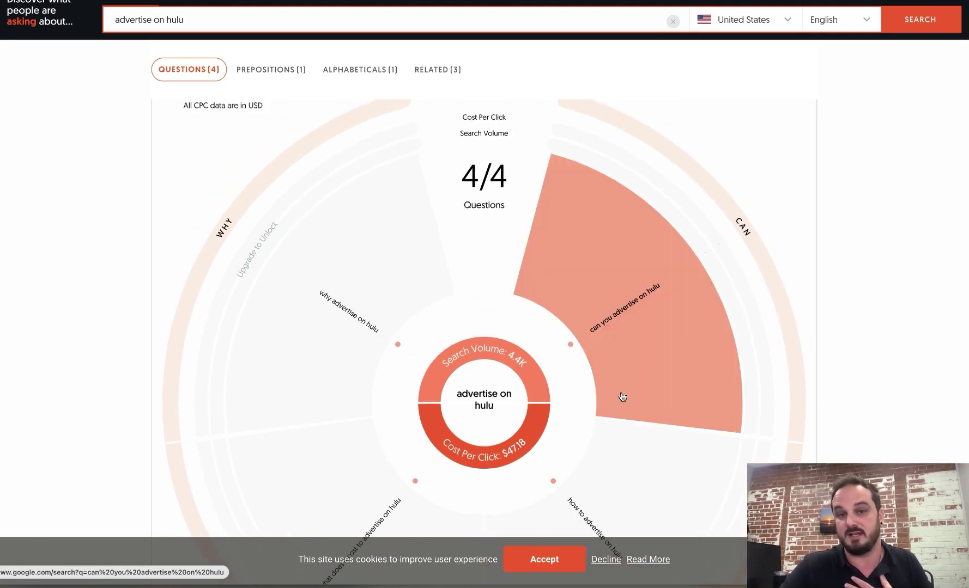
Review the Prepositions, Alphabeticals and Related results for "advertise on hulu", ending at the overall search volume figure.
scroll(622, 397, down, 10)
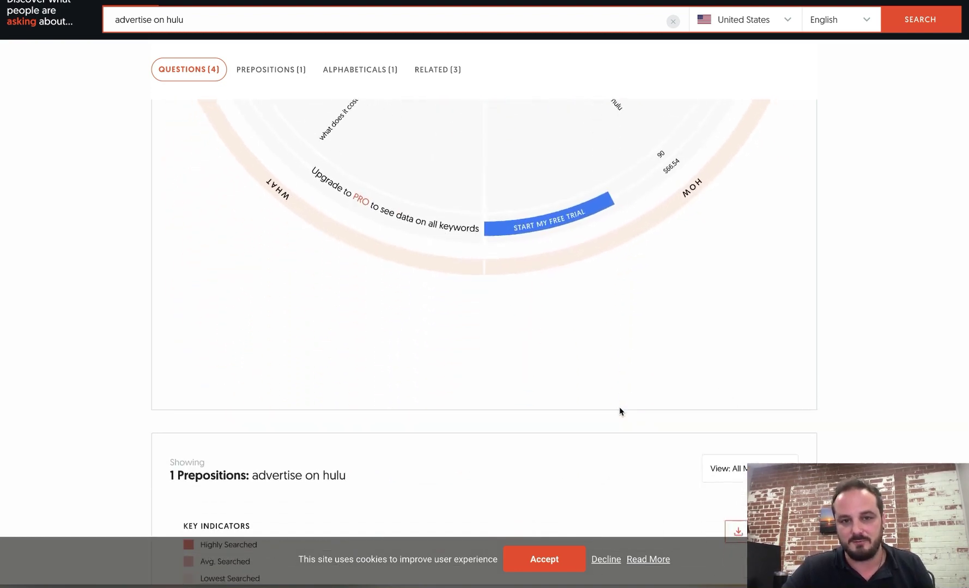
scroll(619, 411, down, 6)
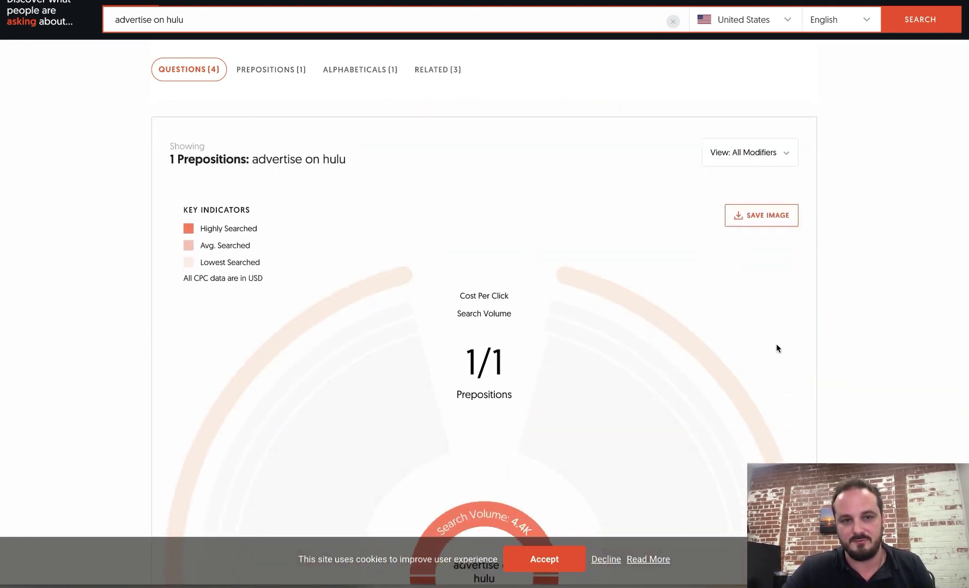
scroll(777, 348, down, 6)
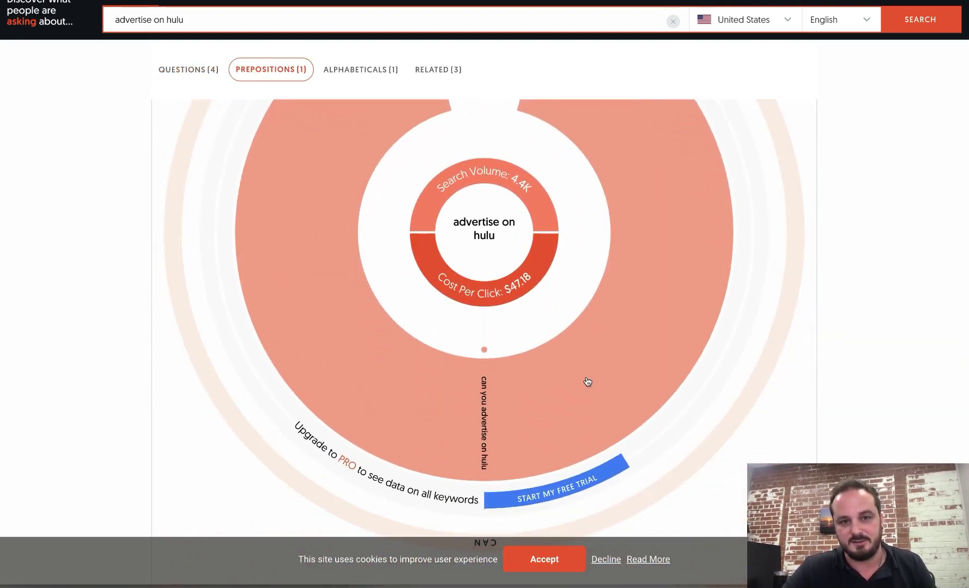
scroll(556, 425, down, 4)
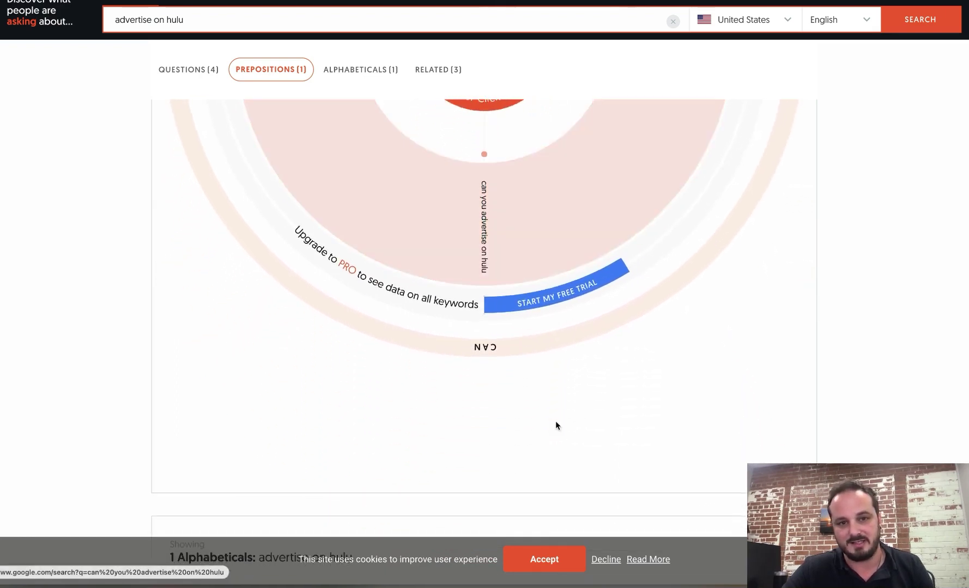
scroll(555, 426, down, 5)
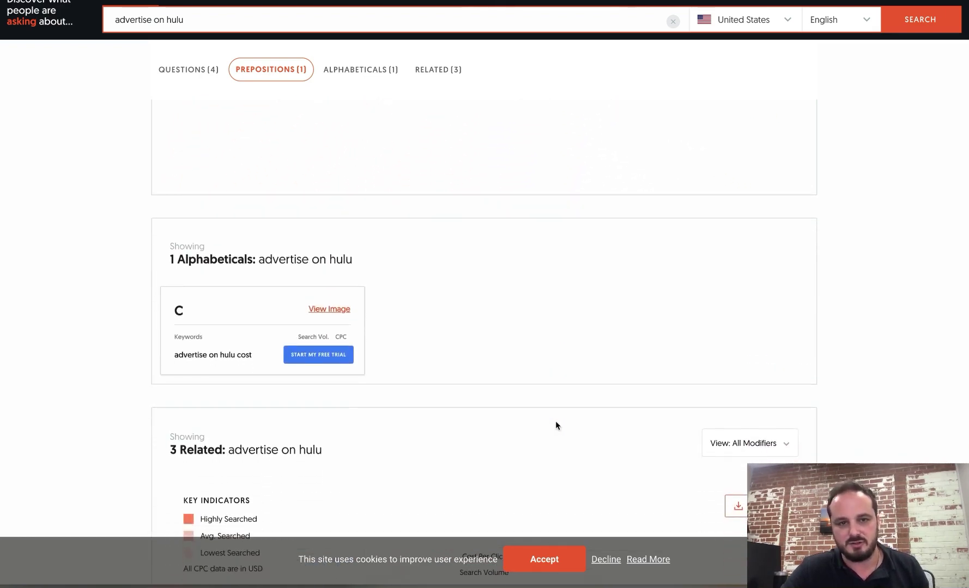
scroll(556, 425, down, 6)
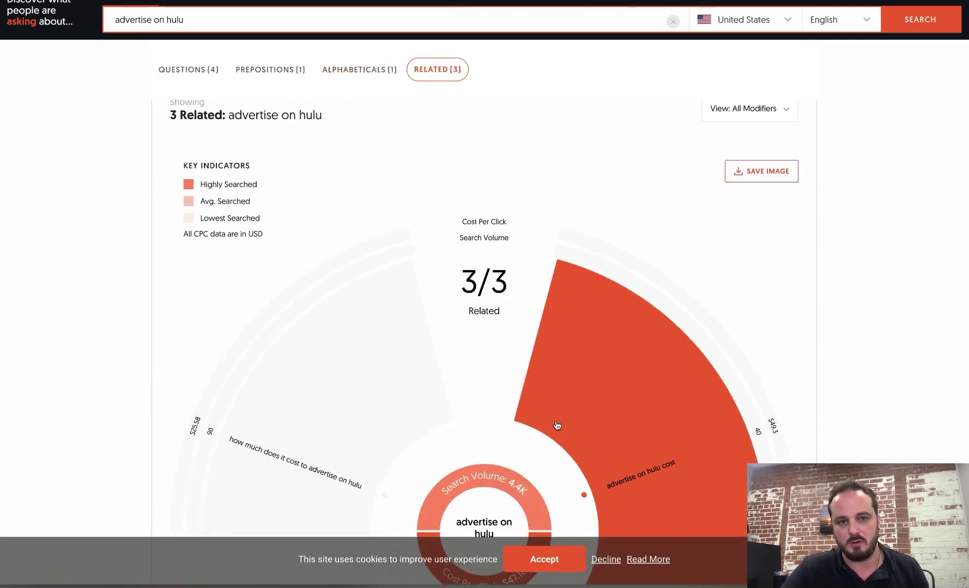
scroll(556, 423, up, 15)
scroll(556, 424, down, 1)
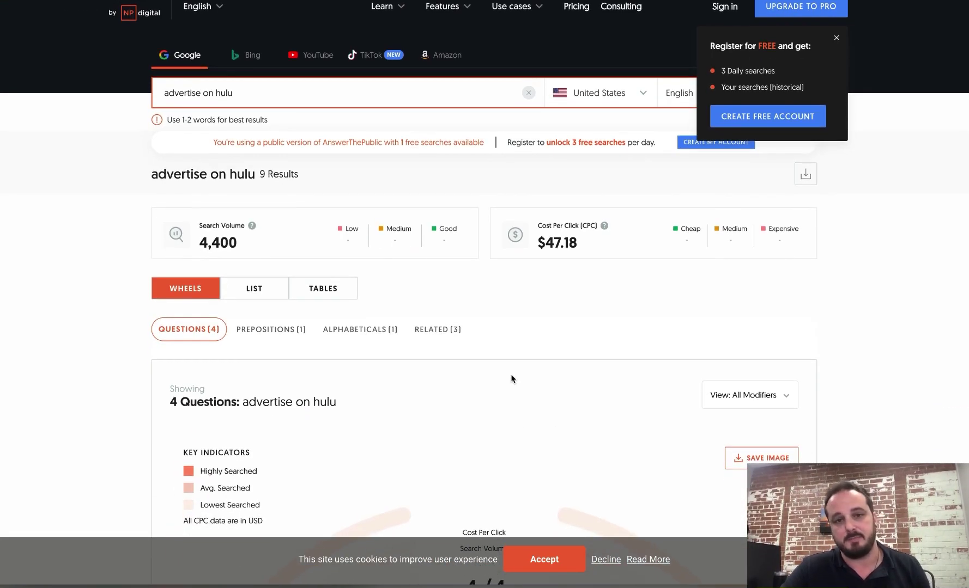
drag(238, 242, 196, 244)
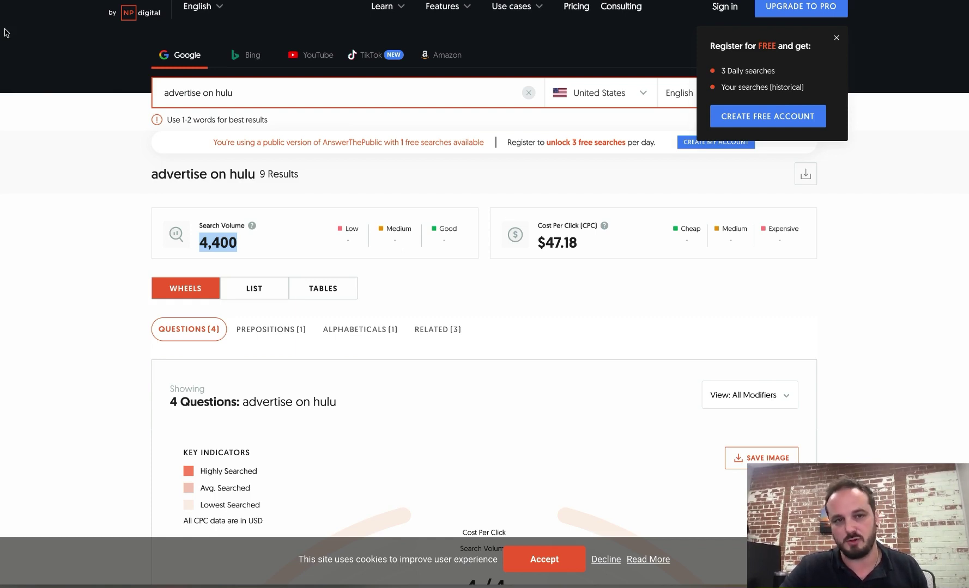
Switch to KWFinder and find keywords for "digital marketing agency" in Wilmington, NC, with any language.
mouse_move(5, 54)
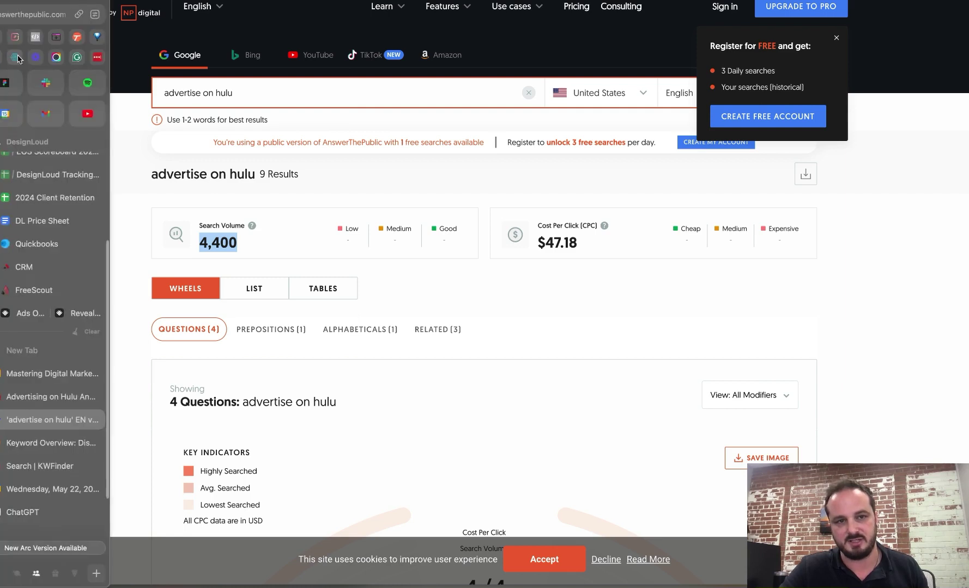
click(43, 241)
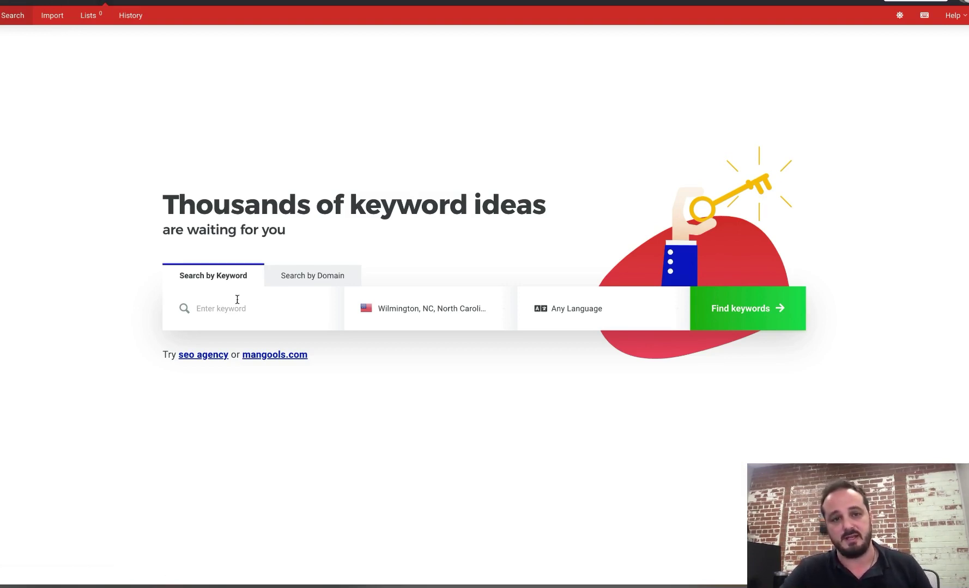
text(advertise on hulu)
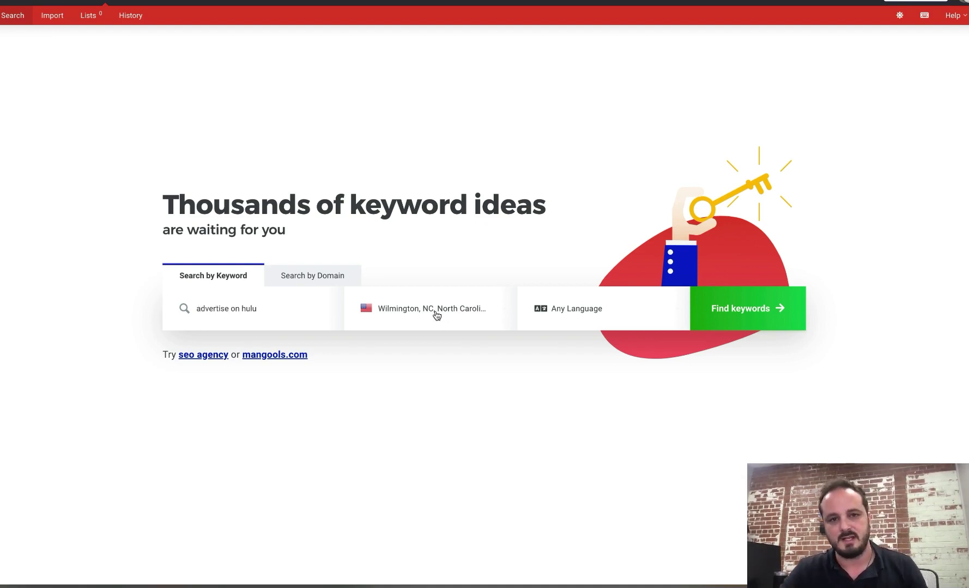
click(437, 315)
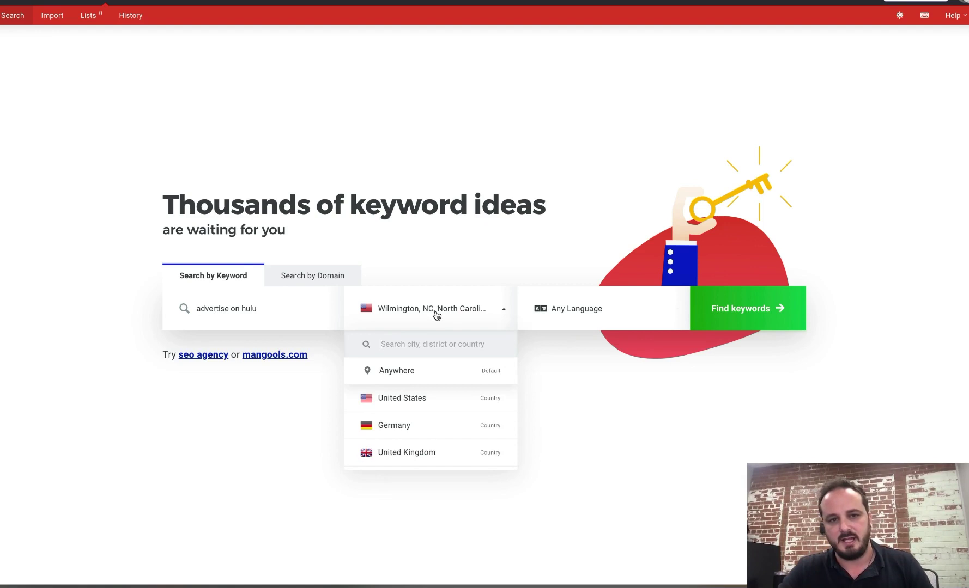
triple_click(270, 309)
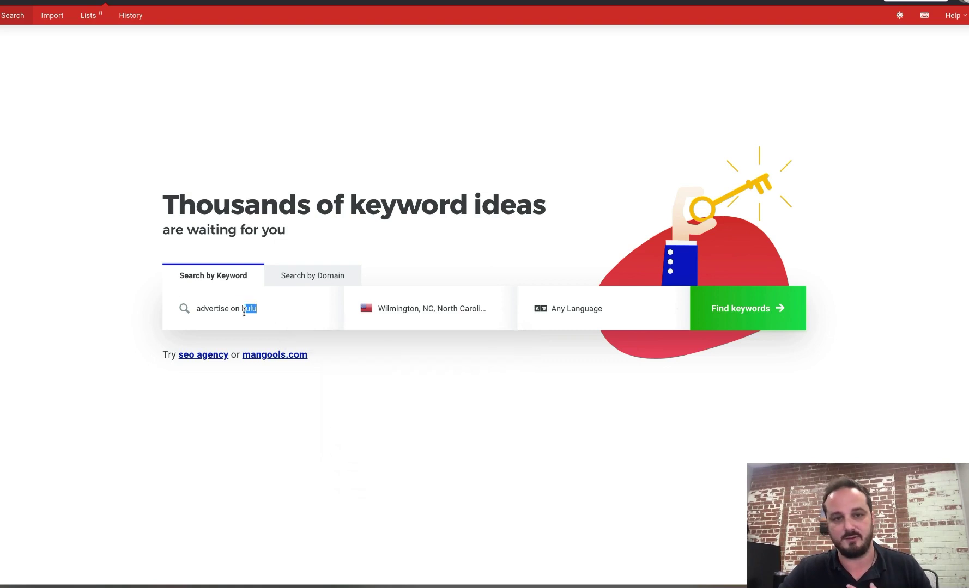
text(digital )
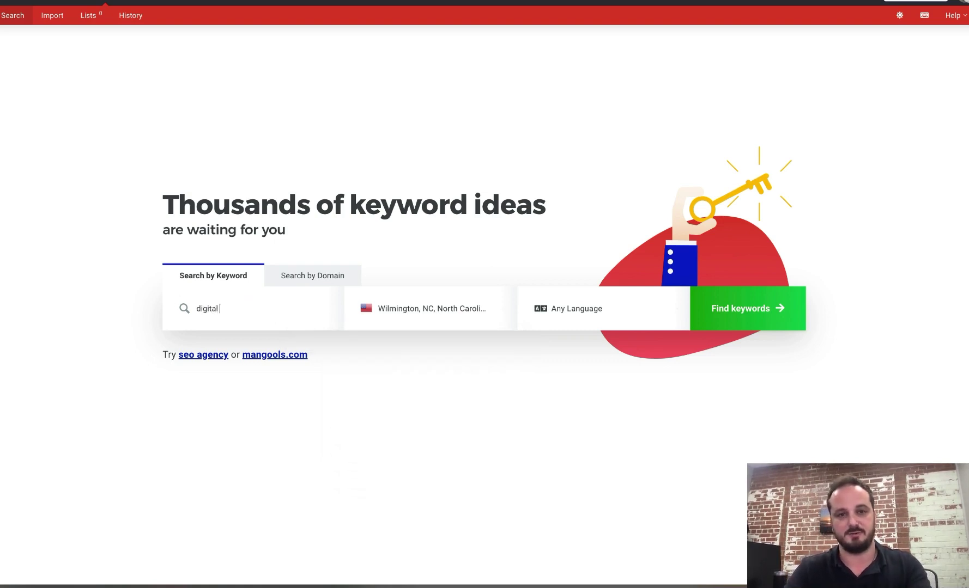
text(marketing agency)
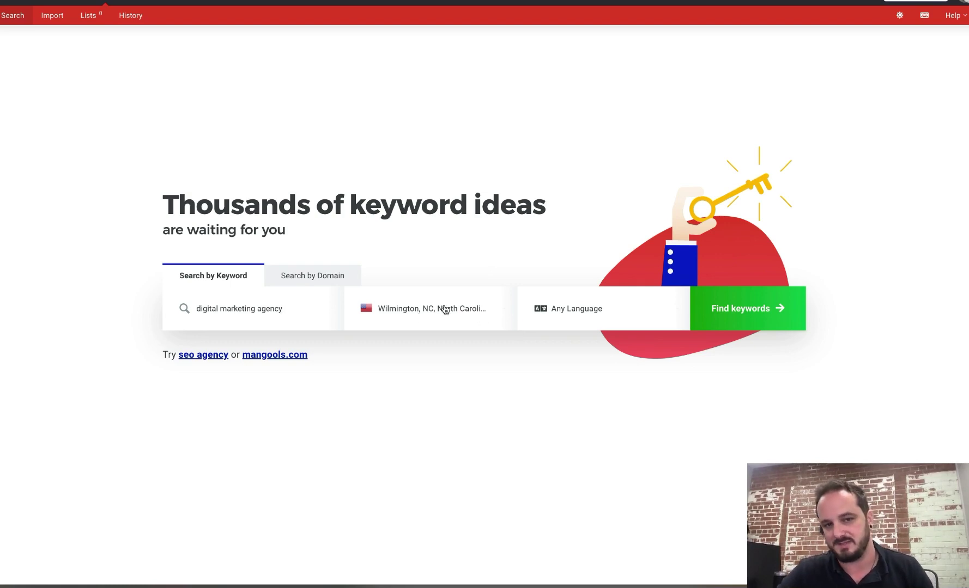
click(720, 311)
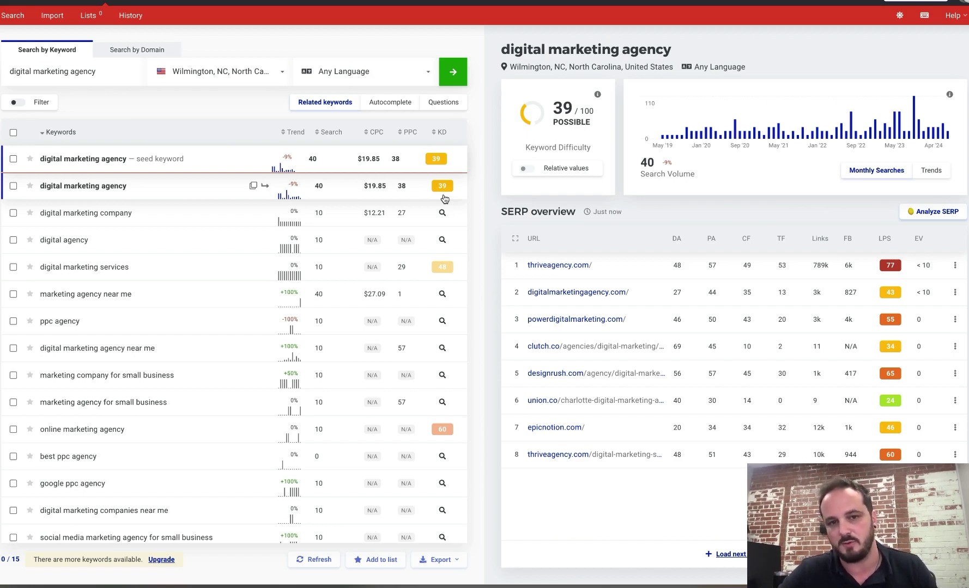
Examine the related keywords for "digital marketing agency" in Wilmington, including their search volume, cost per click and difficulty.
scroll(85, 271, down, 3)
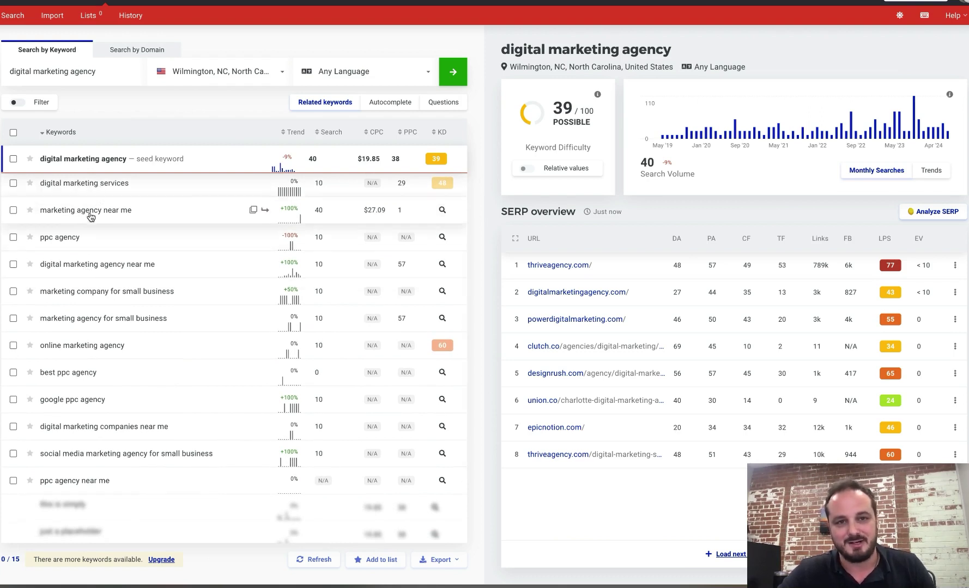
scroll(68, 259, down, 2)
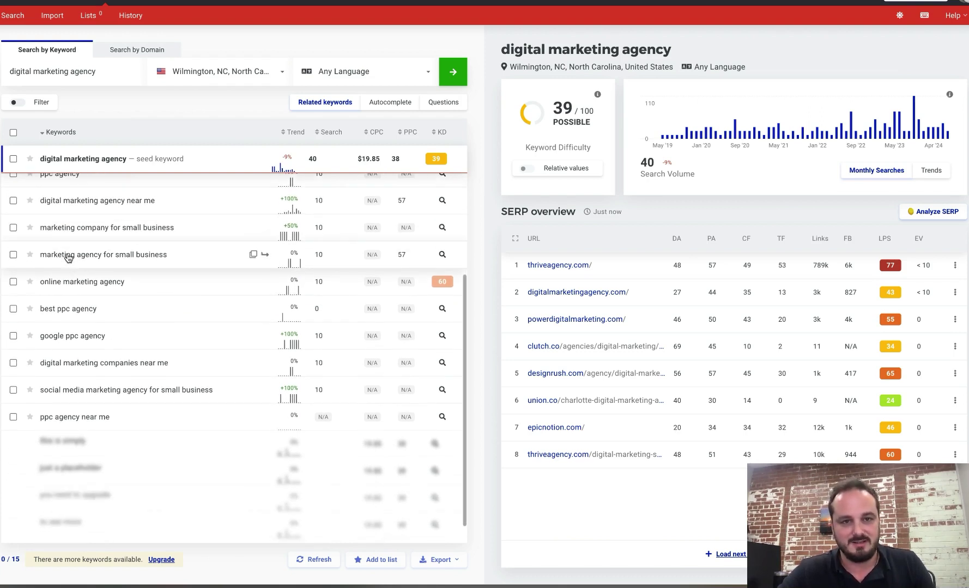
scroll(68, 258, up, 5)
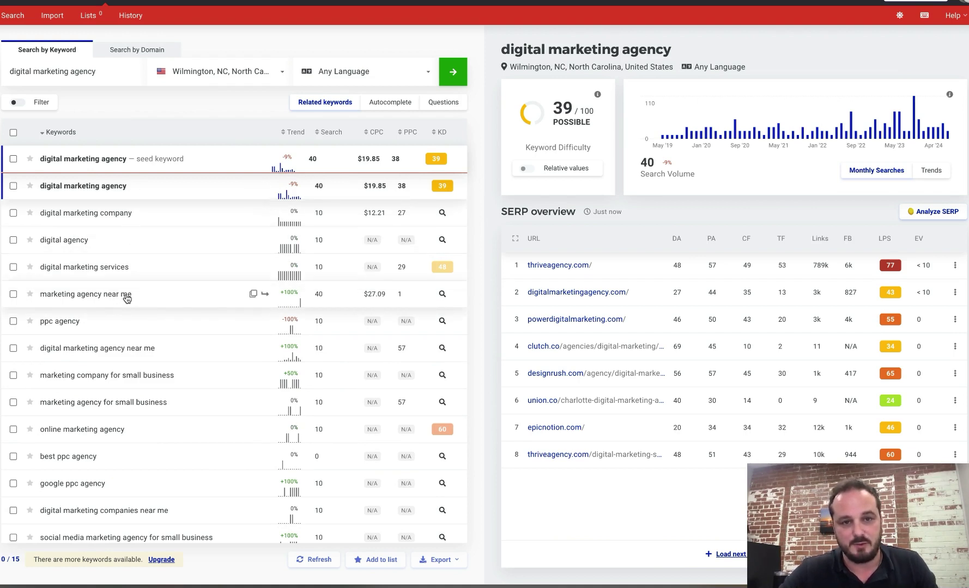
scroll(118, 359, down, 3)
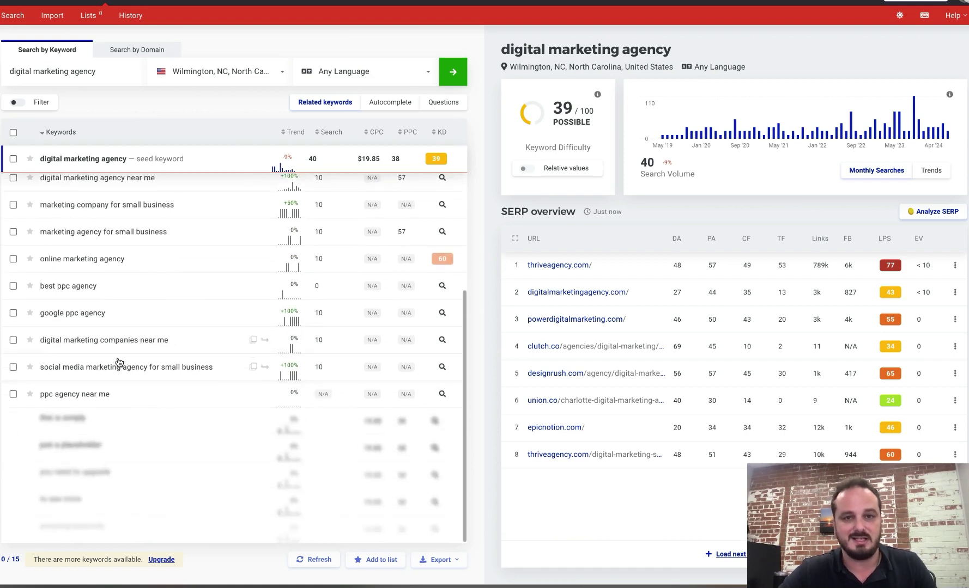
scroll(119, 362, up, 3)
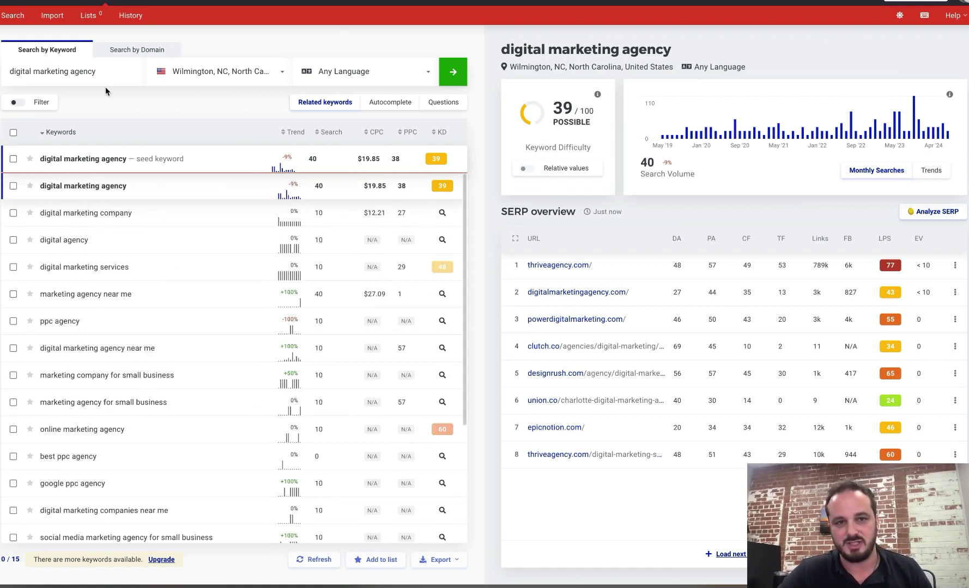
Rerun the "digital marketing agency" search for the United States and compare keyword difficulty down to "ppc agency near me".
click(210, 71)
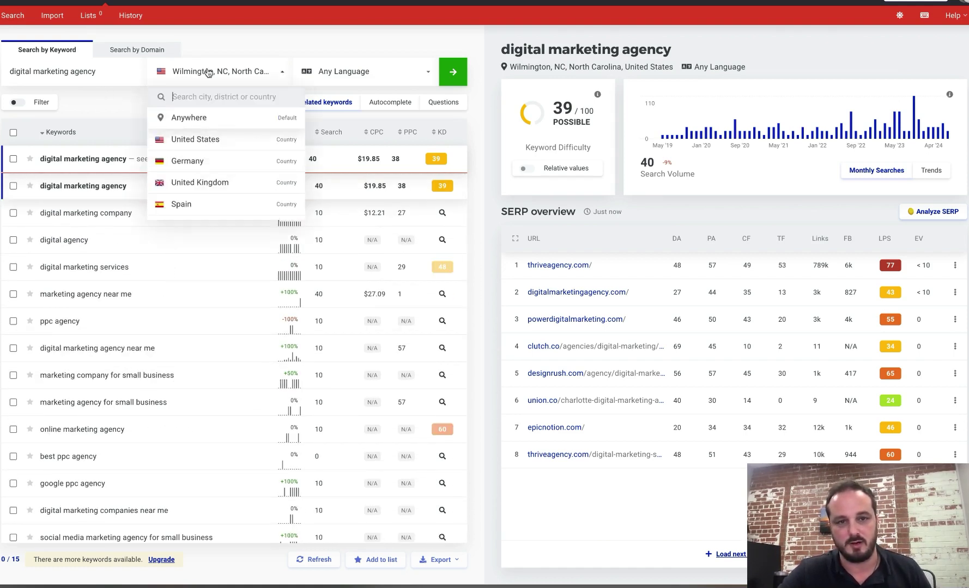
click(195, 140)
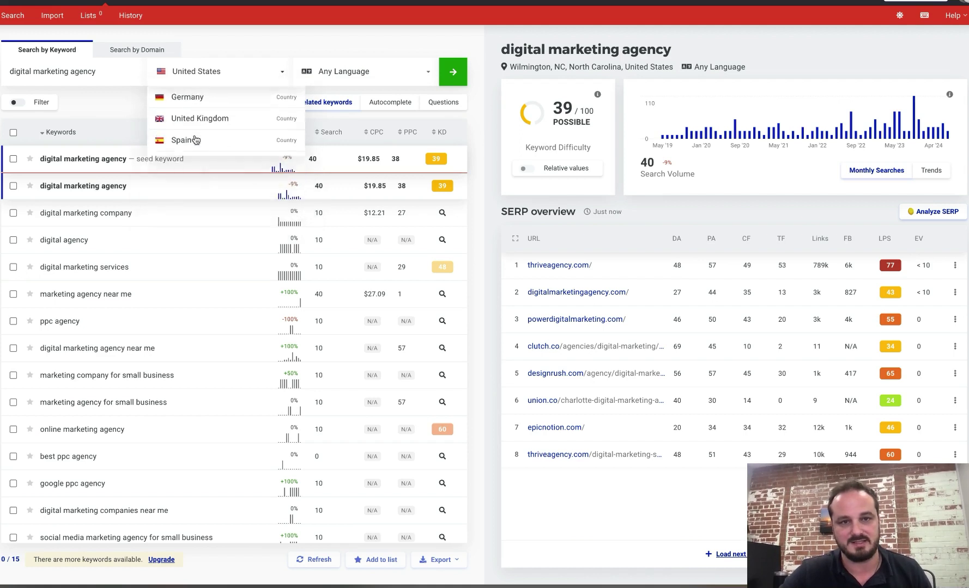
click(453, 75)
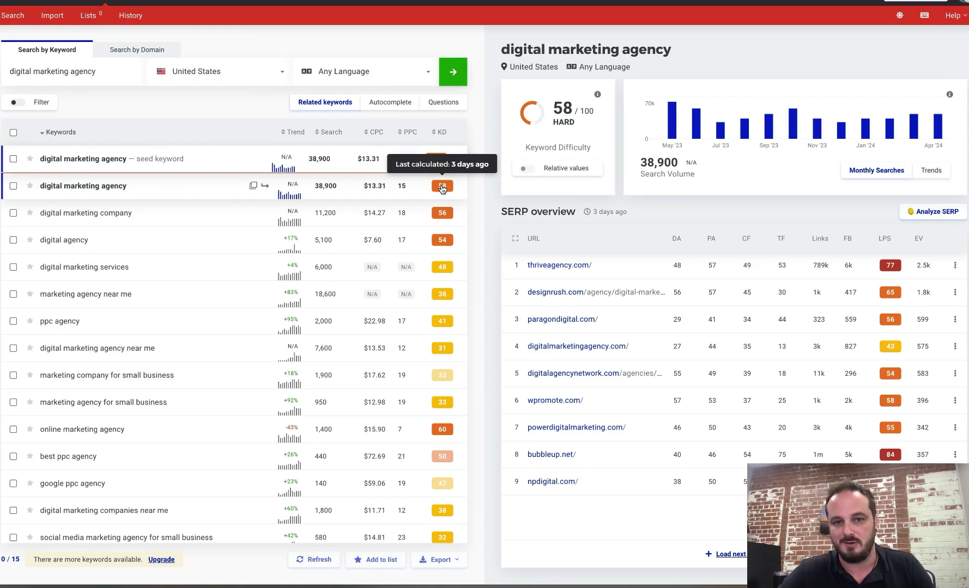
scroll(383, 396, down, 3)
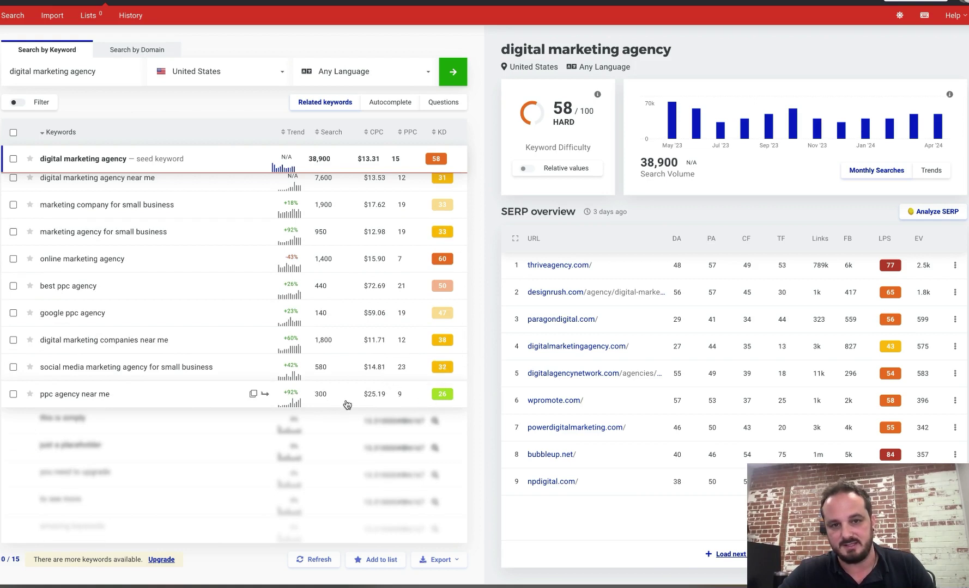
mouse_move(449, 399)
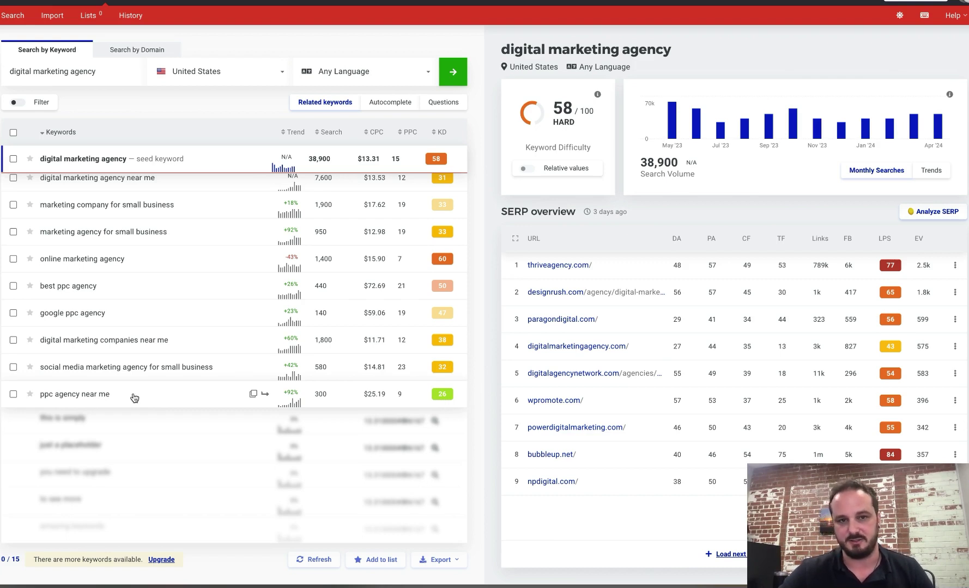
Switch to Semrush's Keyword Overview and search for "advertise on hulu" in the US database without a specific location.
mouse_move(25, 331)
scroll(25, 330, down, 1)
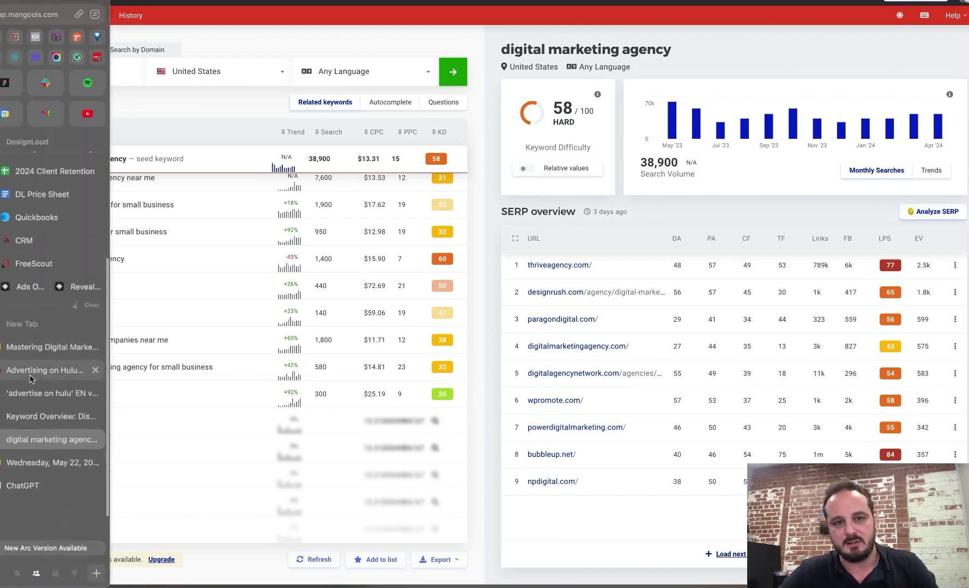
click(31, 399)
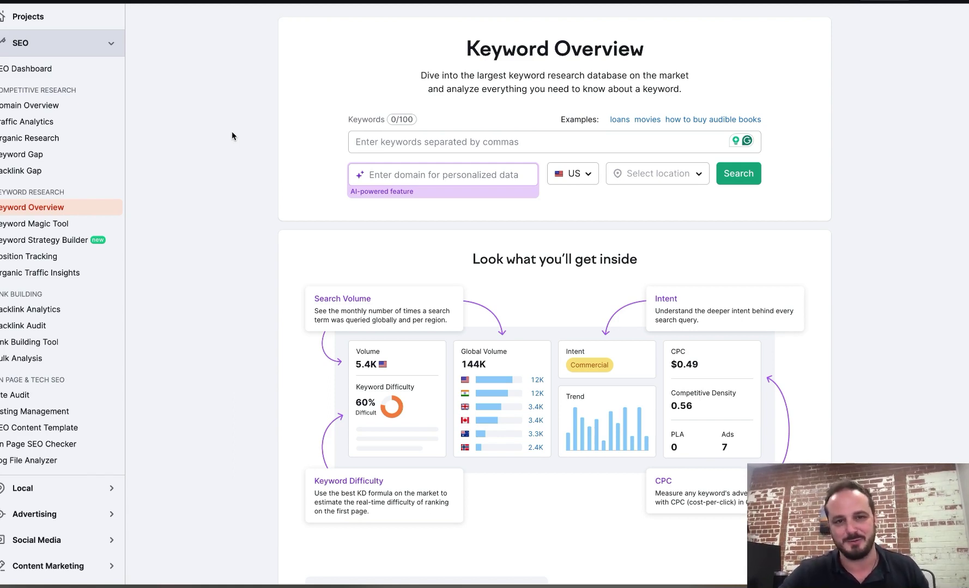
click(356, 142)
text(adv)
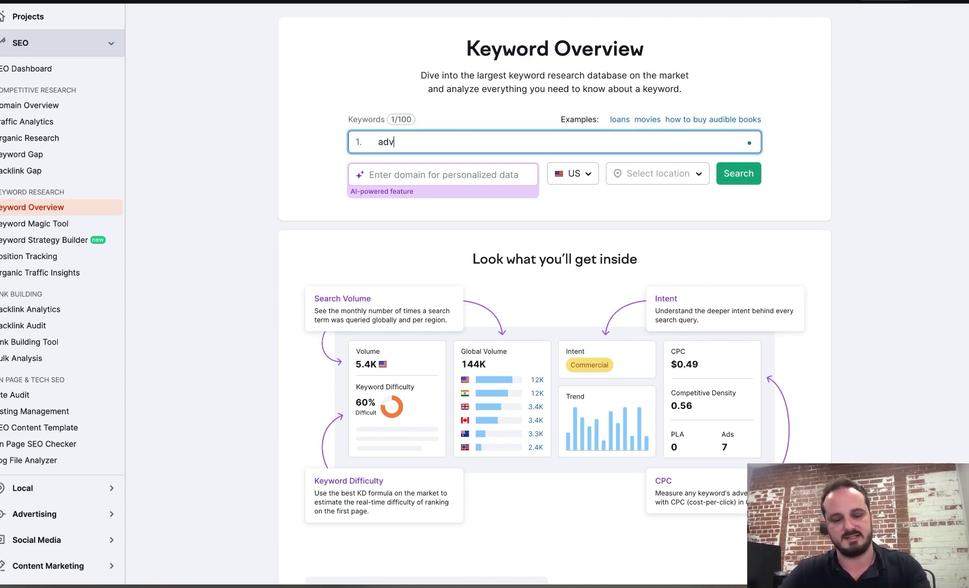
text(ertise)
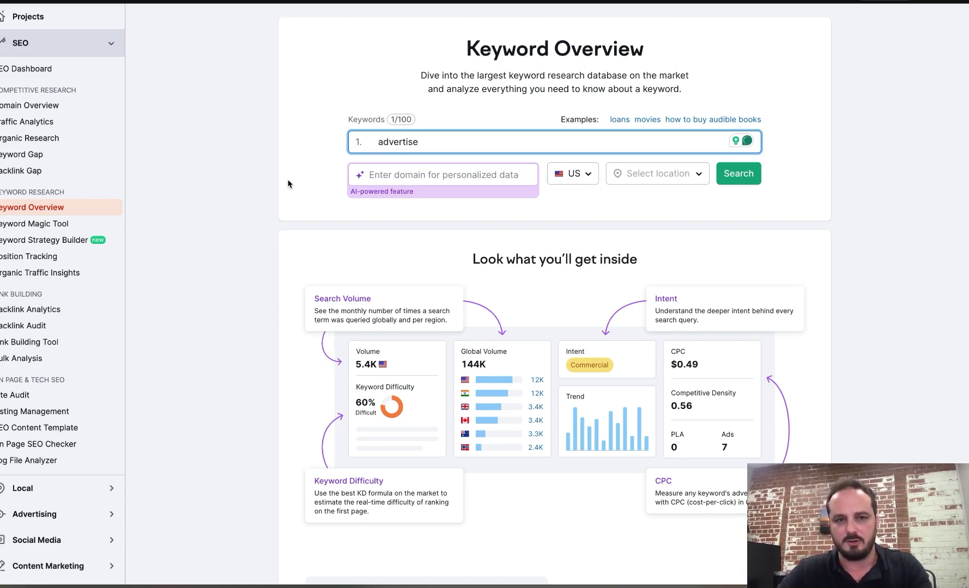
text( on )
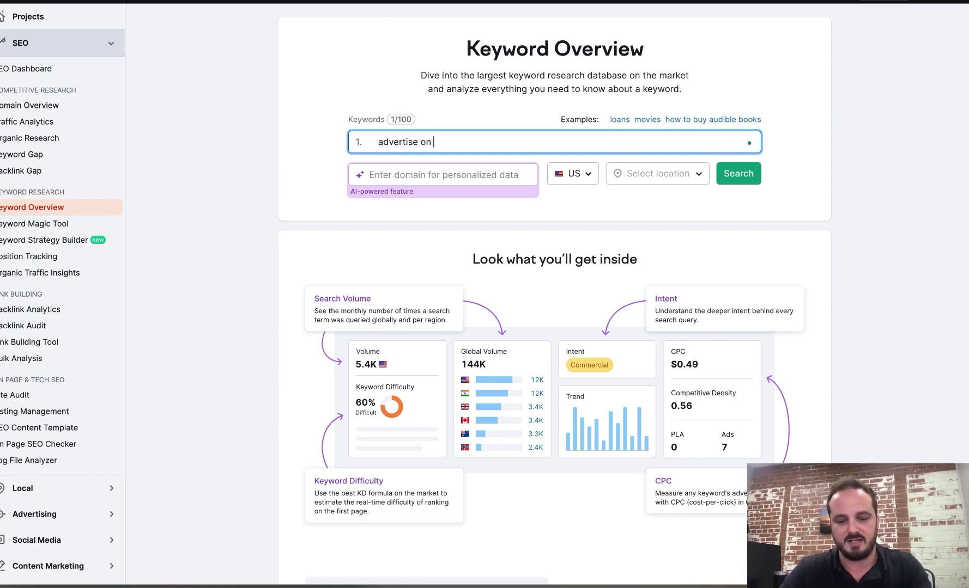
text(hulu)
click(681, 175)
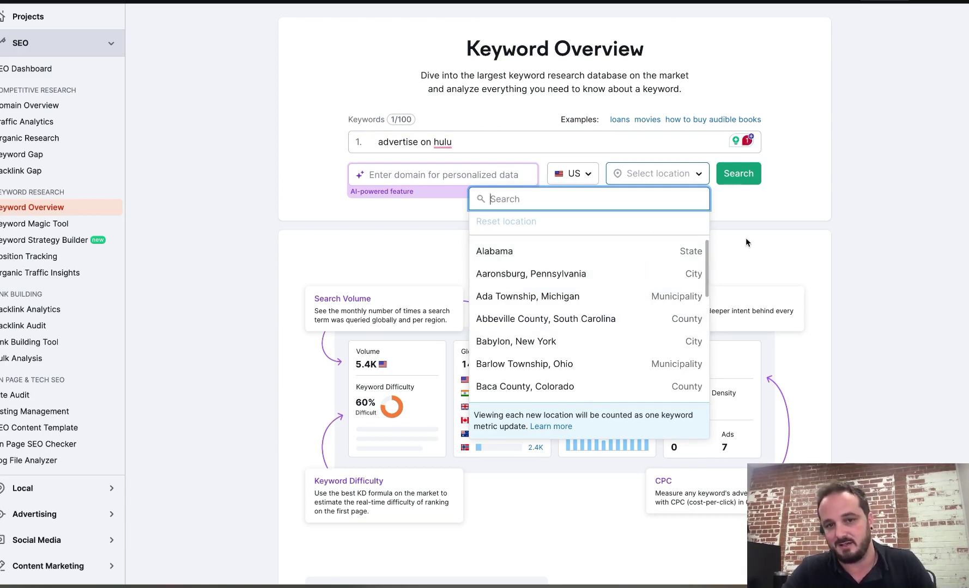
click(775, 207)
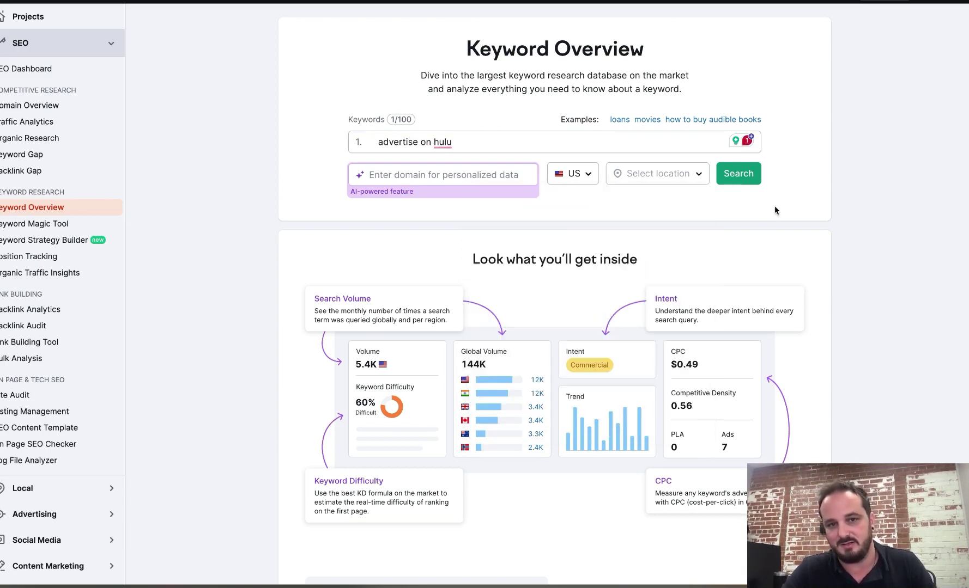
click(738, 175)
Examine the overview for "advertise on hulu", including volume, keyword difficulty, intent, cost per click and keyword ideas.
scroll(648, 173, up, 2)
scroll(647, 169, down, 1)
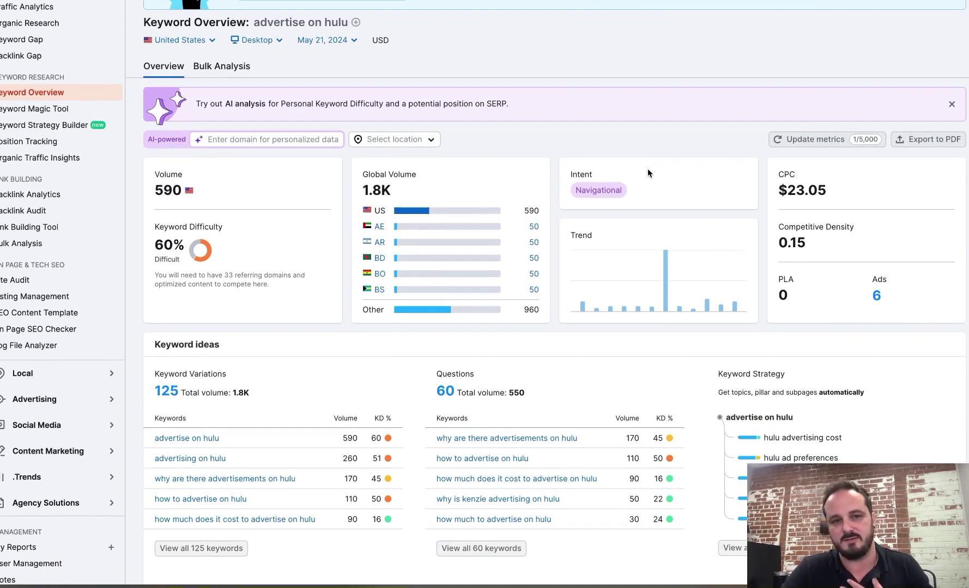
scroll(647, 170, down, 1)
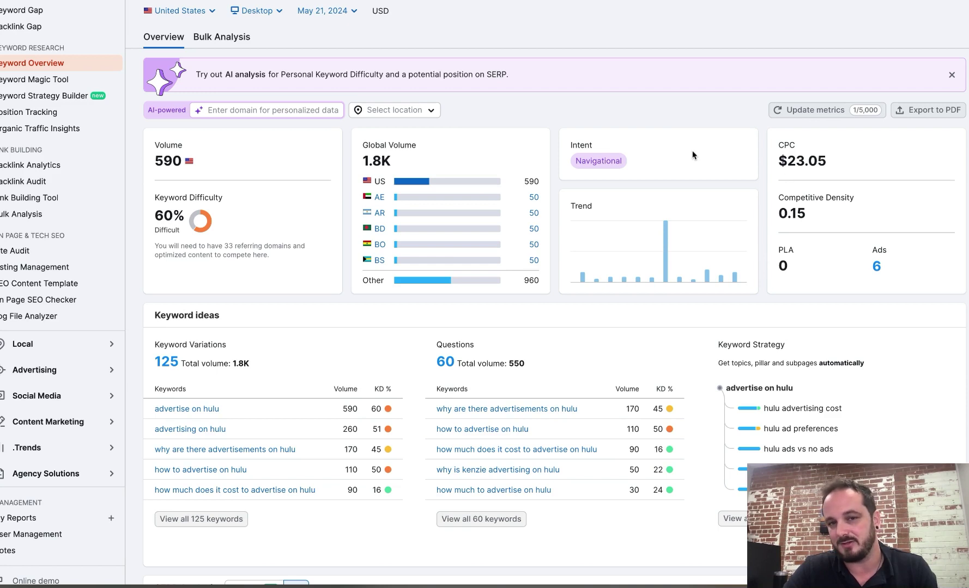
Examine the search intent, keyword variations, questions and keyword strategy subtopics for "advertise on hulu".
mouse_move(574, 145)
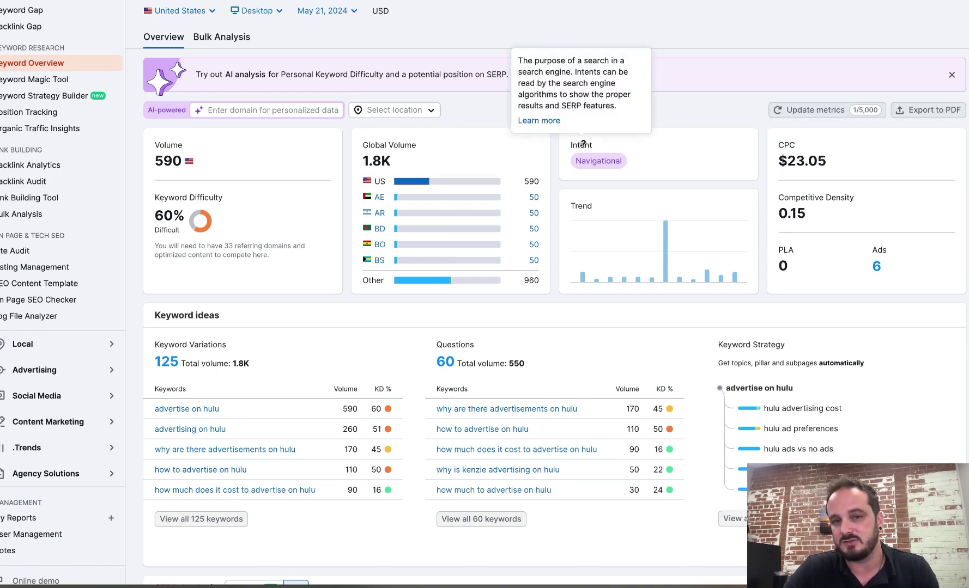
mouse_move(585, 164)
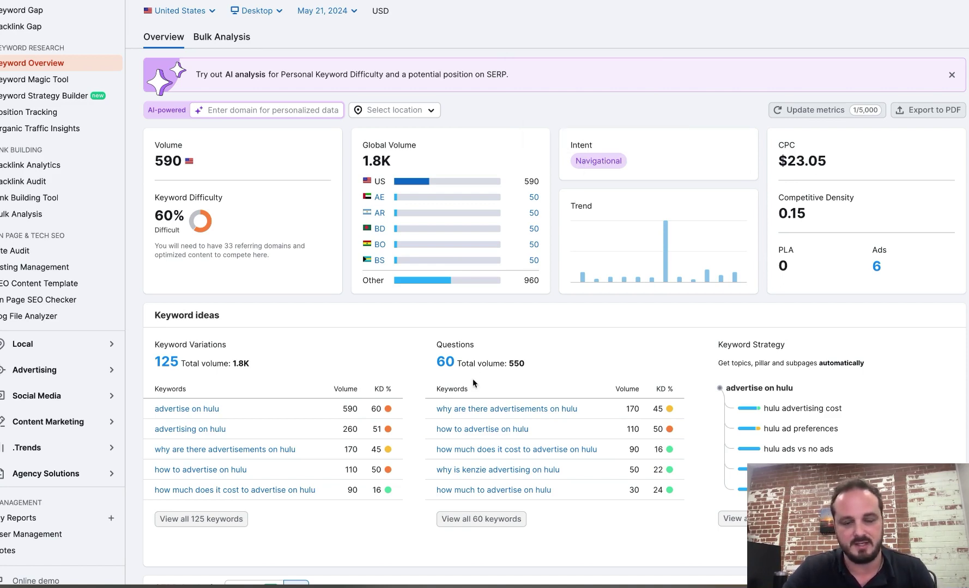
scroll(472, 378, down, 1)
scroll(472, 384, down, 3)
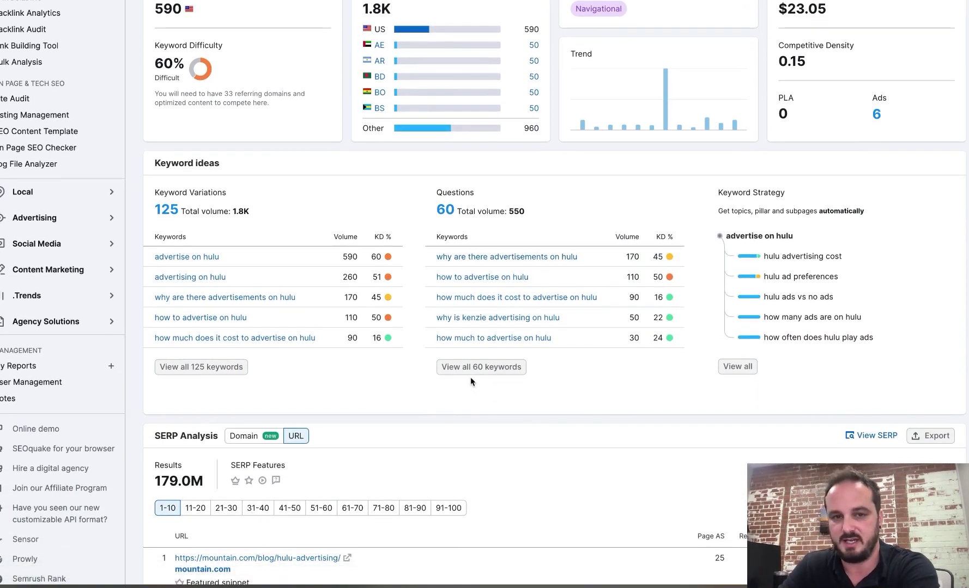
scroll(470, 377, down, 1)
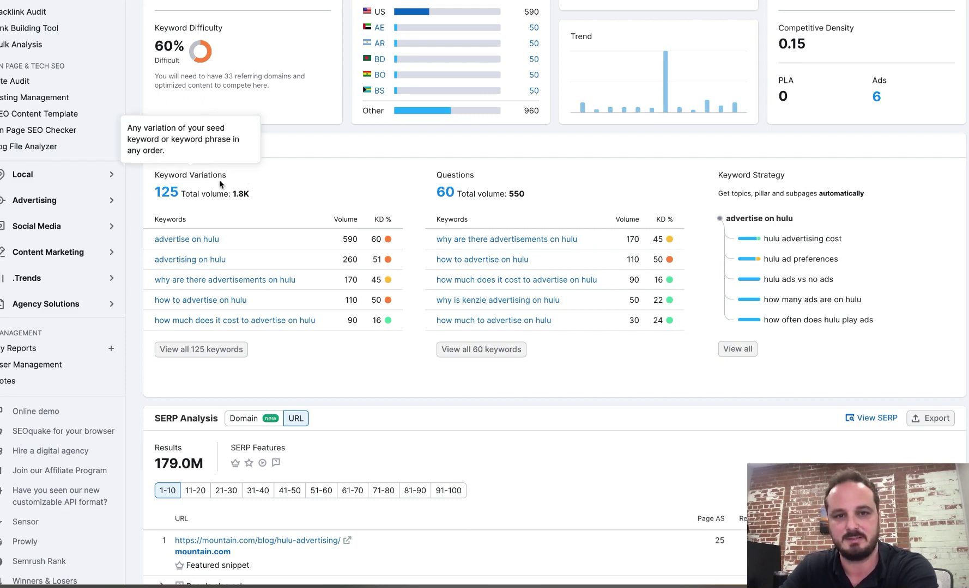
scroll(219, 183, up, 2)
mouse_move(223, 189)
scroll(223, 189, up, 1)
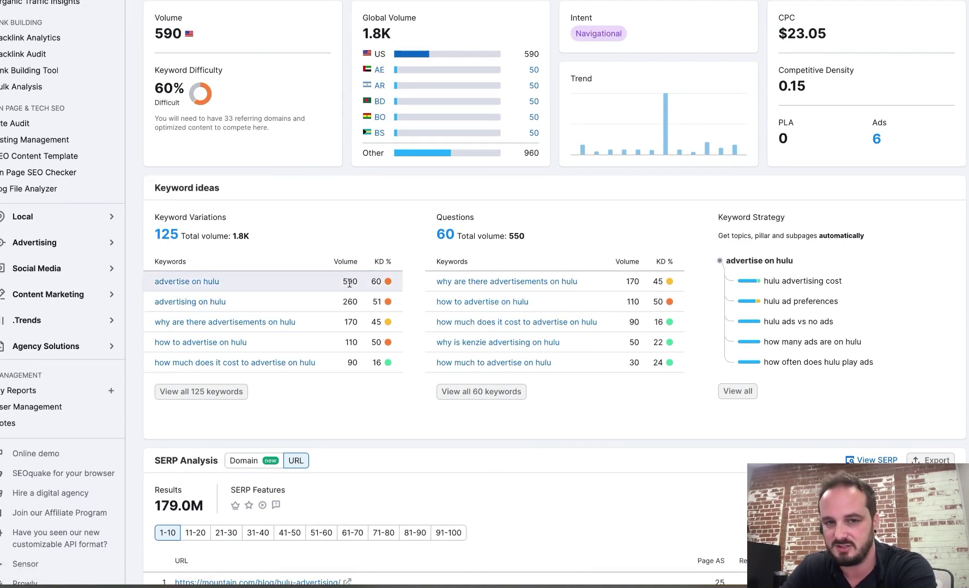
mouse_move(380, 360)
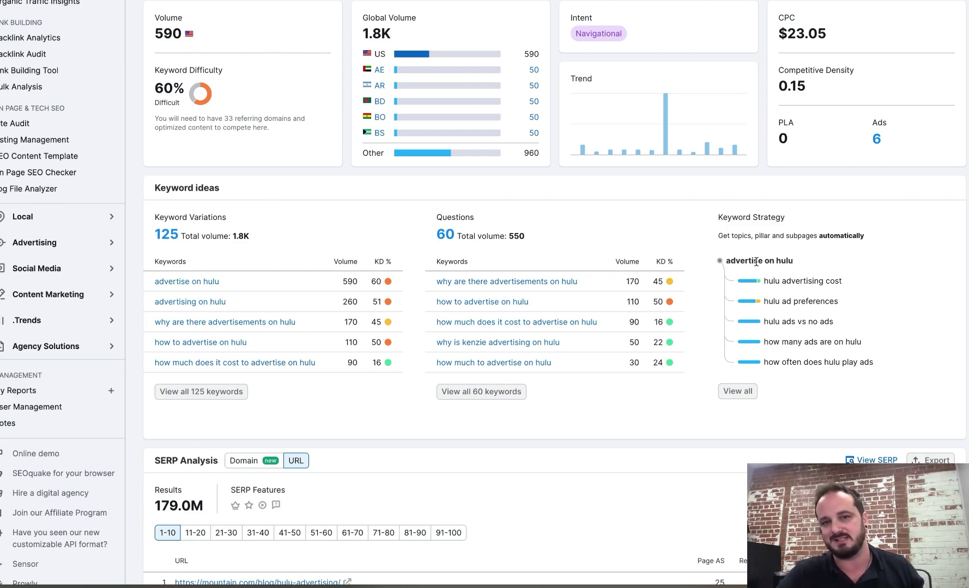
drag(727, 261, 796, 263)
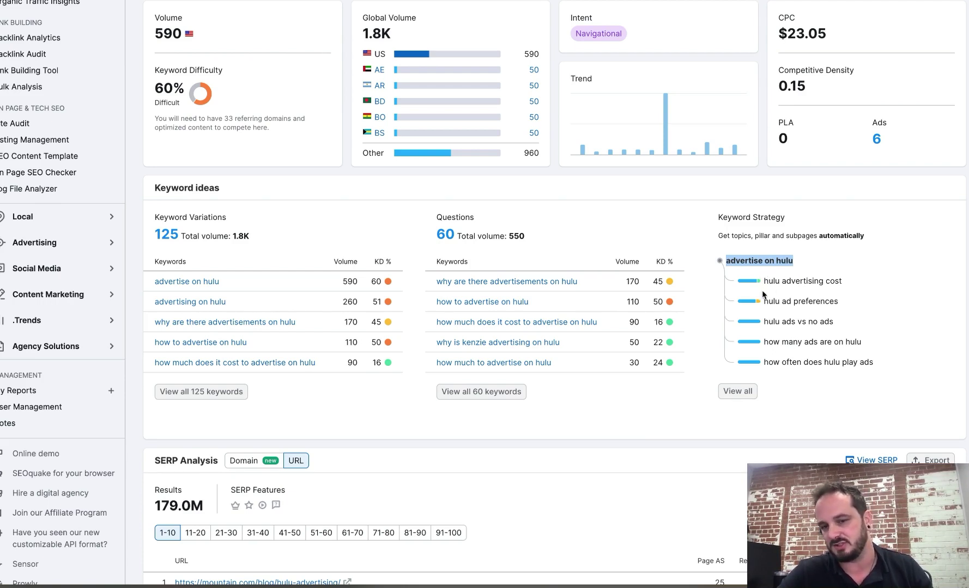
click(691, 418)
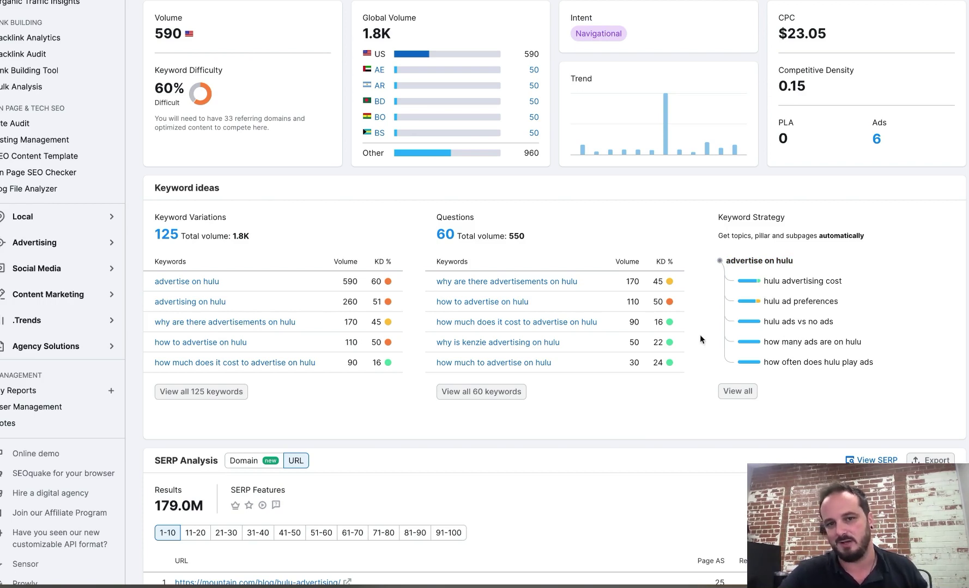
drag(747, 256, 795, 254)
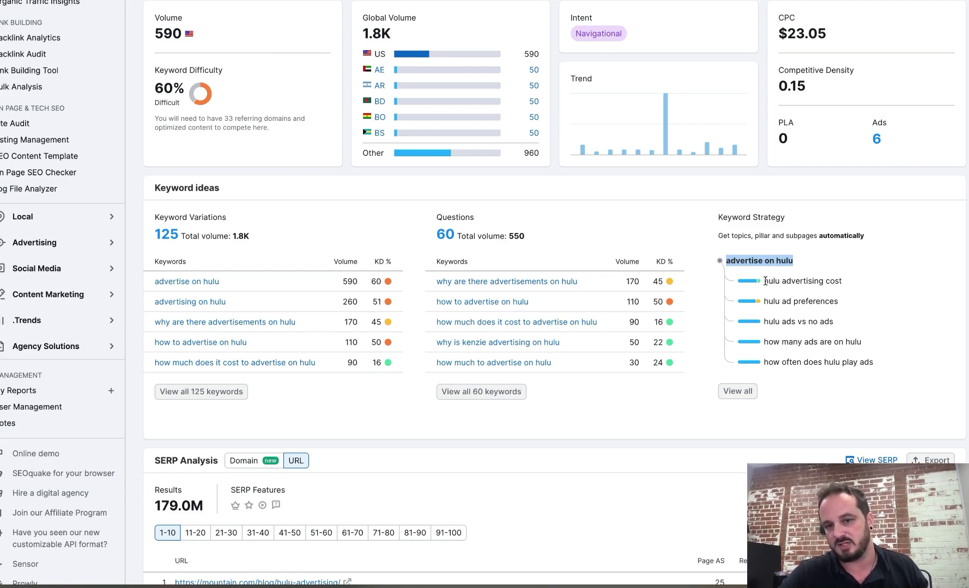
Review the top-ranking pages in the SERP Analysis and the Keyword Ad History for "advertise on hulu".
scroll(739, 403, down, 5)
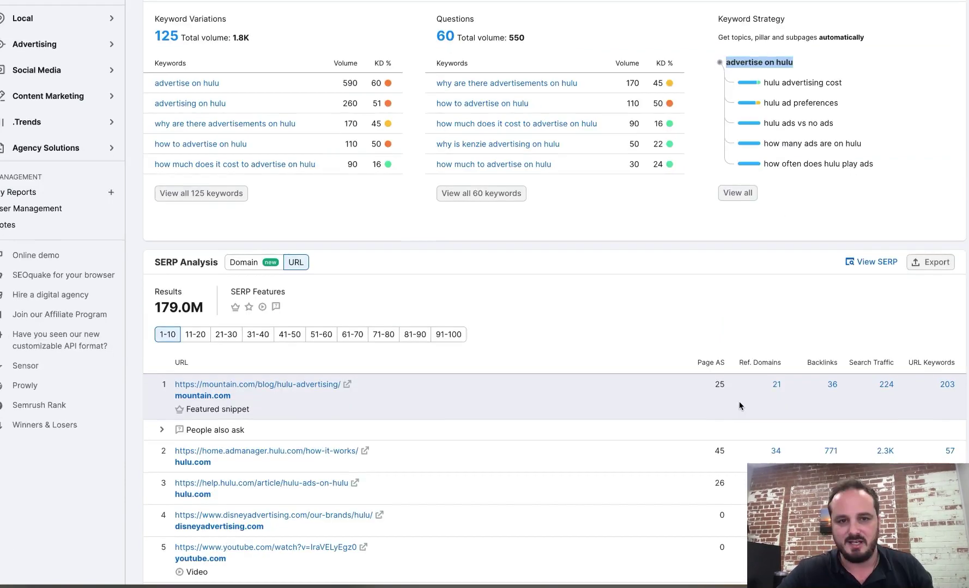
scroll(739, 402, down, 3)
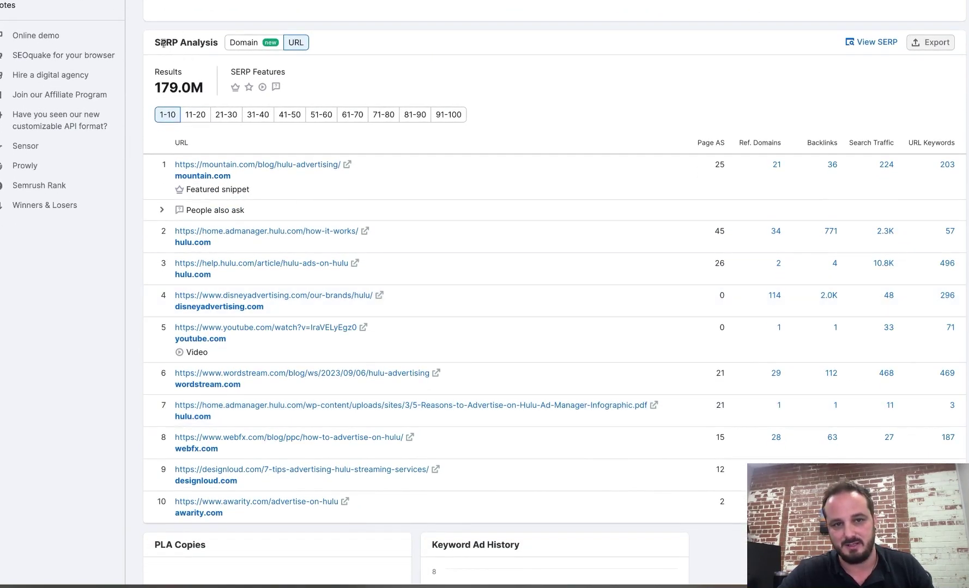
mouse_move(178, 46)
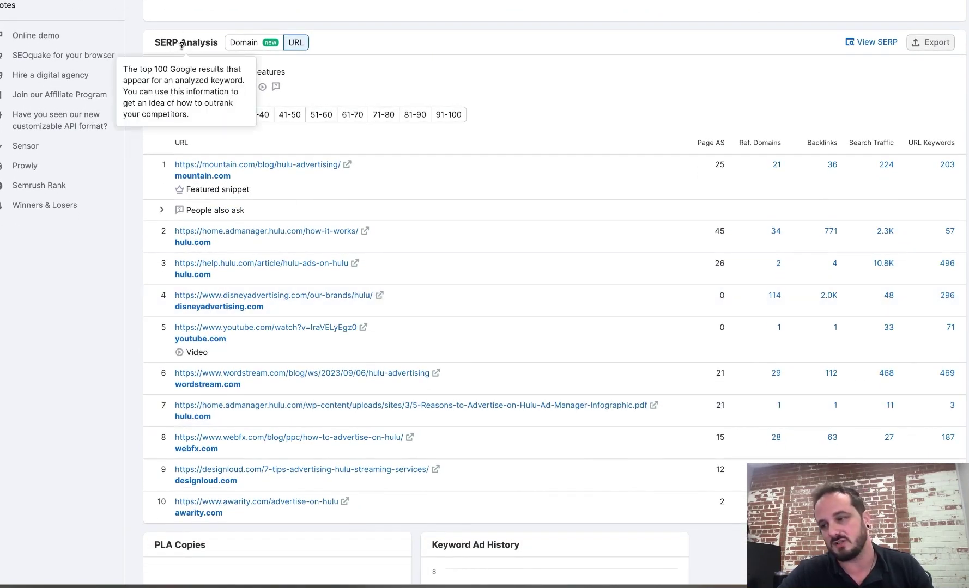
scroll(224, 218, down, 3)
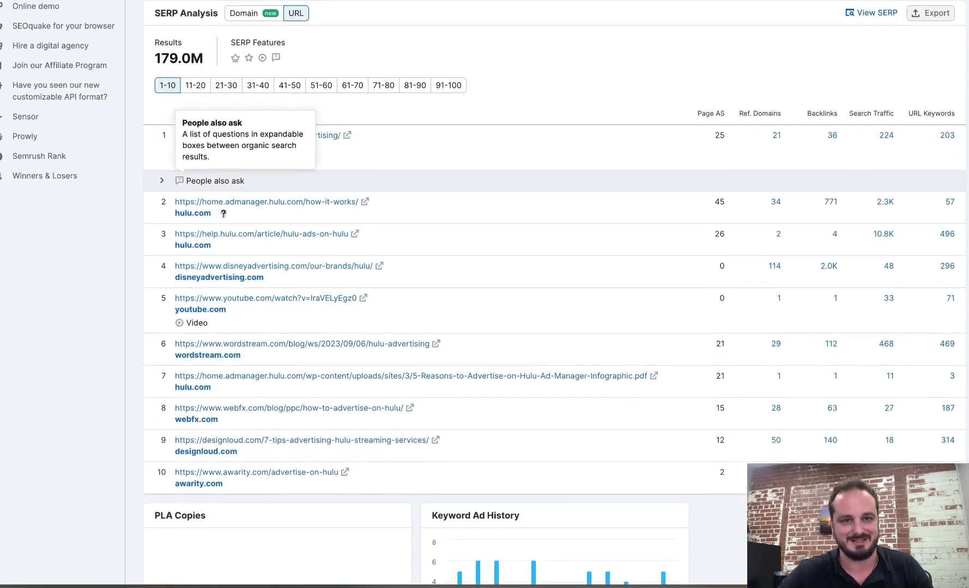
scroll(224, 218, down, 3)
mouse_move(478, 256)
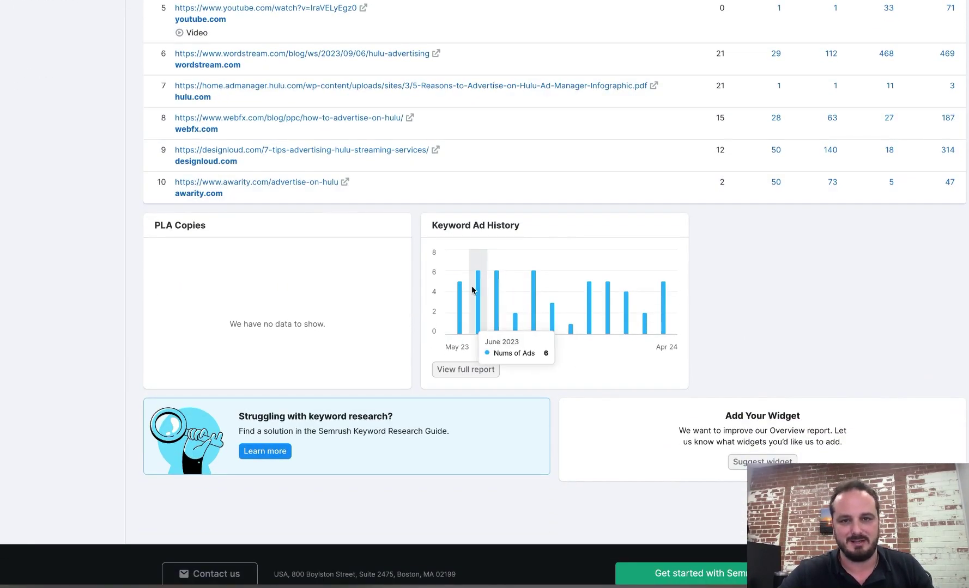
Open the full list of keyword variations for "advertise on hulu" in the Keyword Magic Tool.
scroll(464, 302, up, 15)
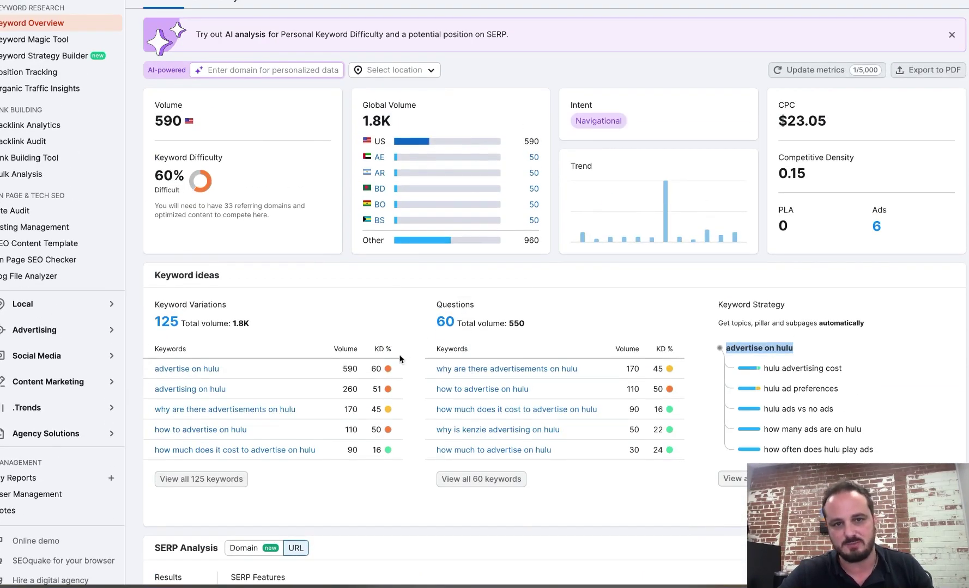
scroll(388, 395, down, 2)
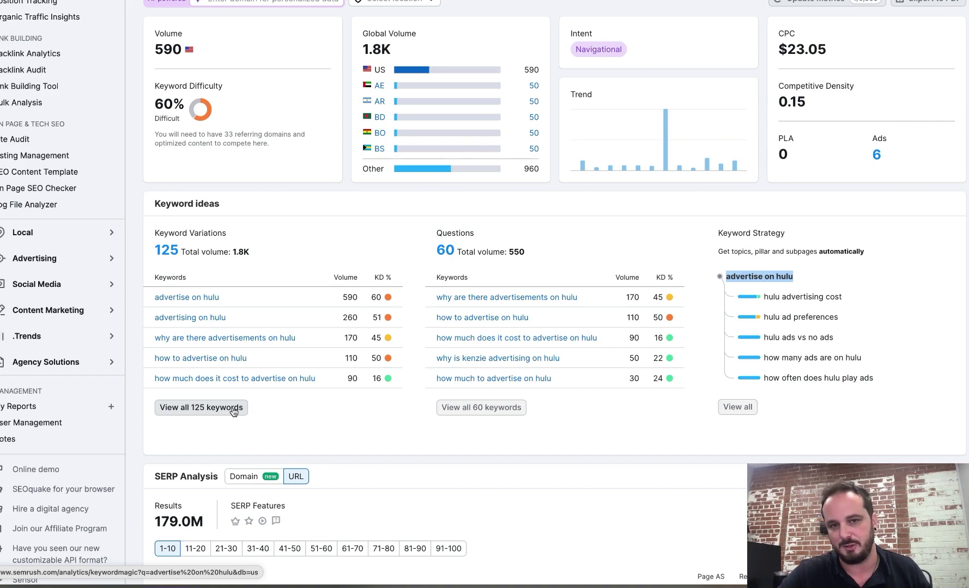
click(233, 409)
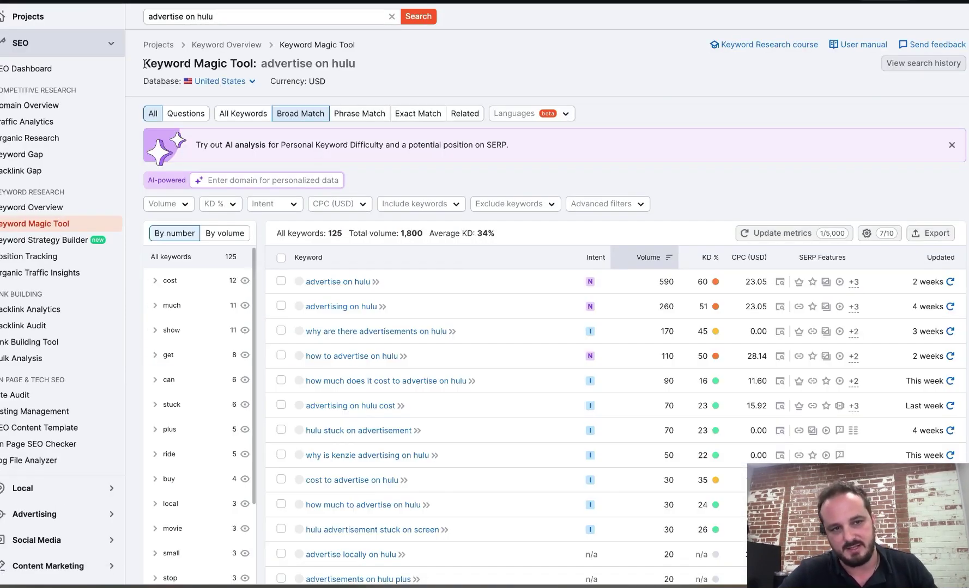
drag(145, 63, 254, 63)
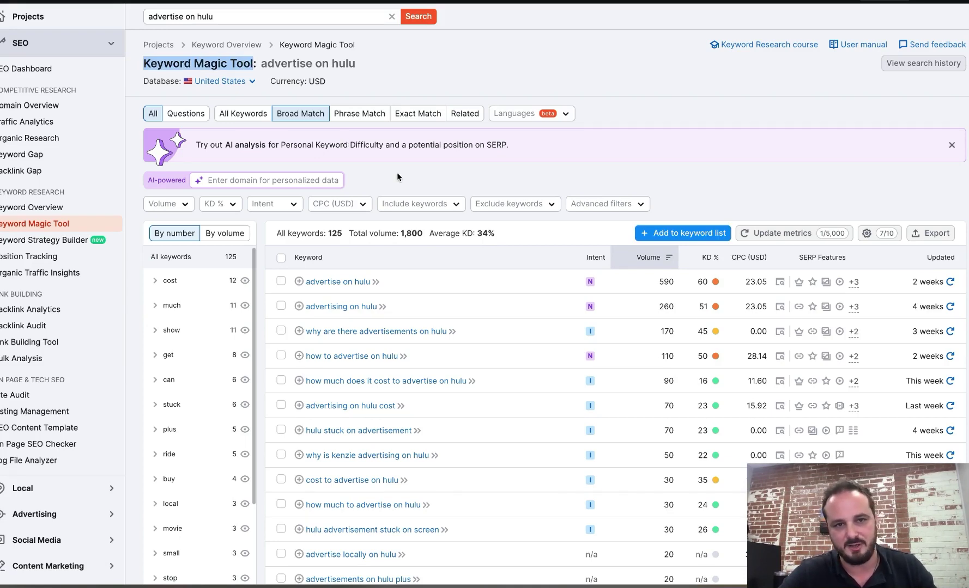
Filter the "advertise on hulu" keywords to a custom keyword difficulty range of 0 to 50 and compare the remaining difficulties.
click(231, 205)
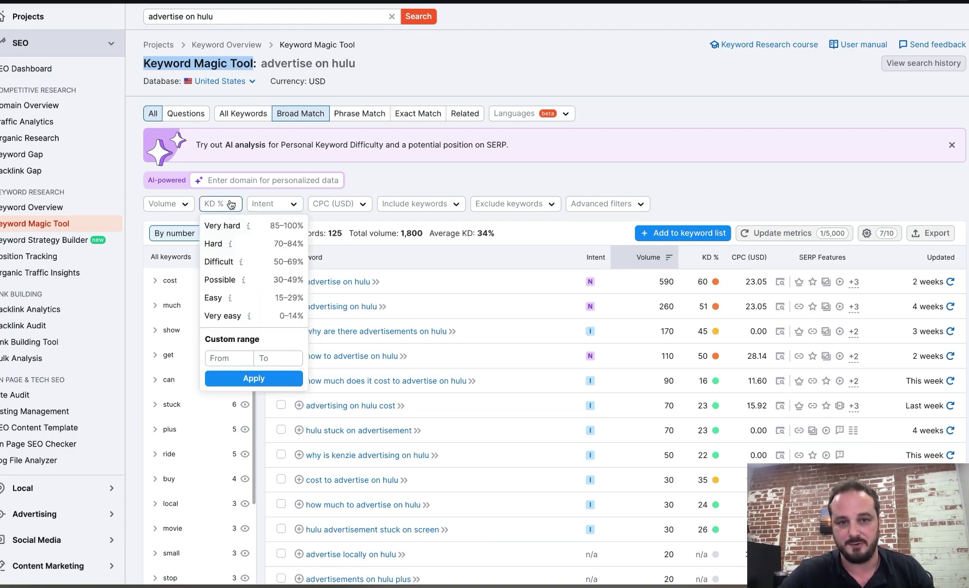
click(228, 355)
text(0)
click(278, 359)
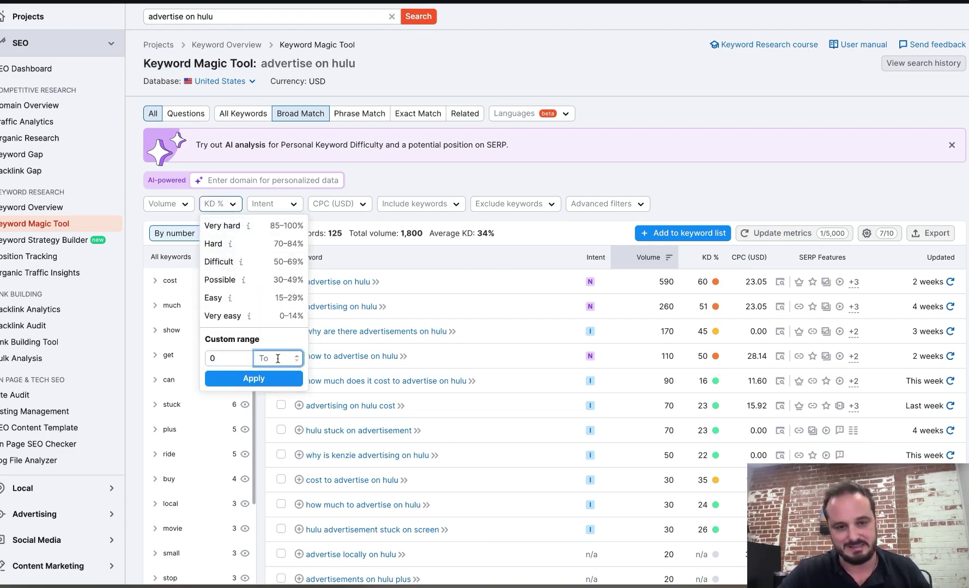
text(50)
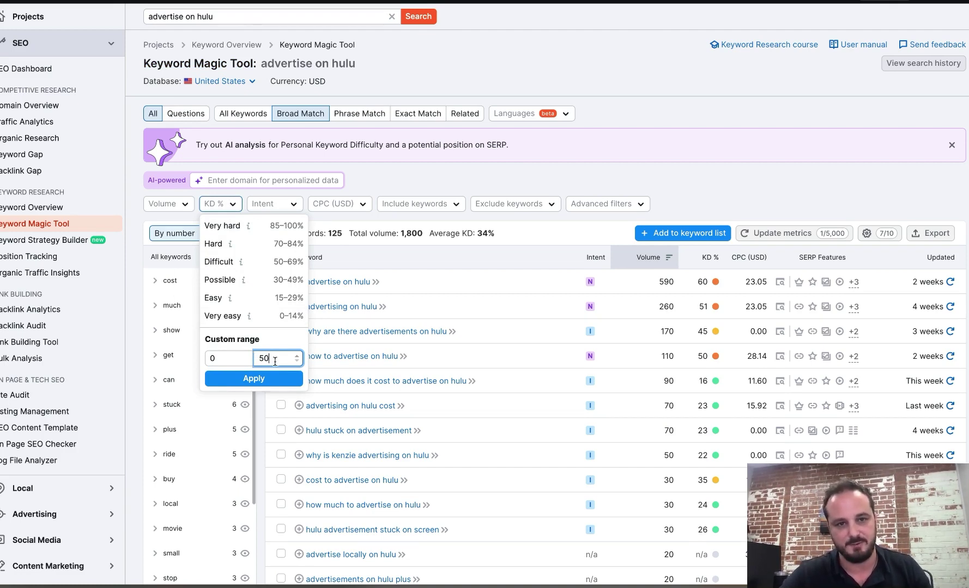
click(249, 380)
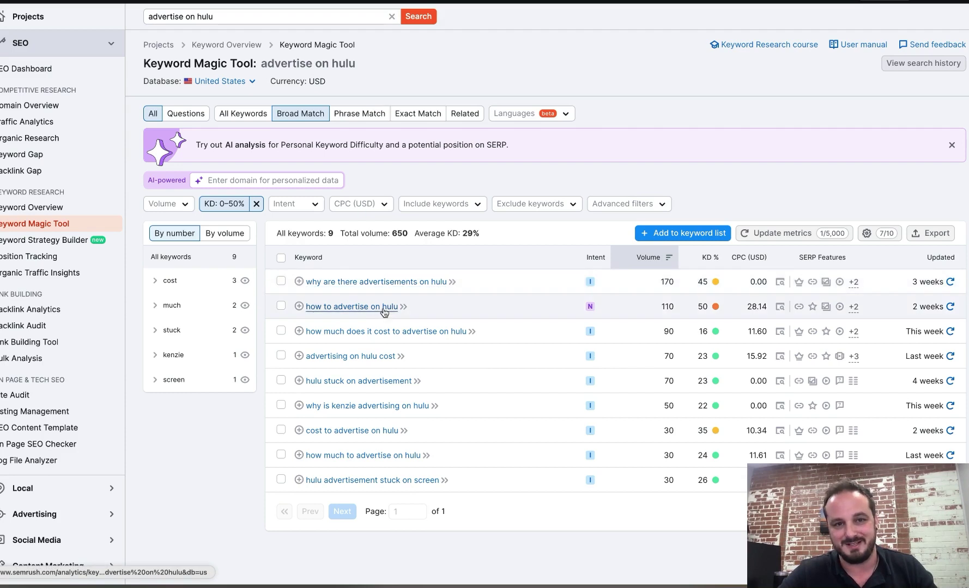
mouse_move(714, 307)
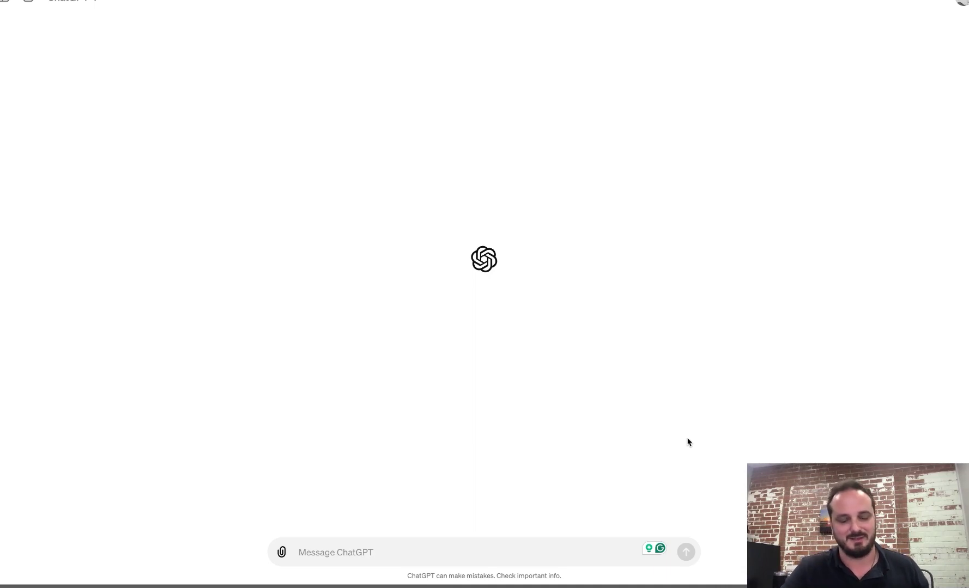
Switch to ChatGPT, paste the SEO meta title and description prompt template, and replace its company name placeholder with "DesignLoud".
click(332, 553)
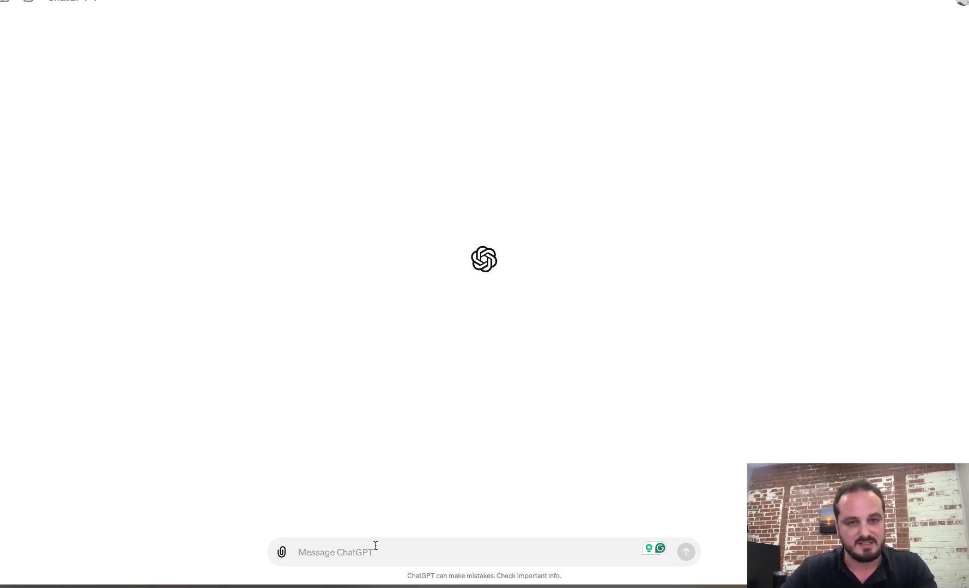
key(ctrl+v)
scroll(403, 479, up, 1)
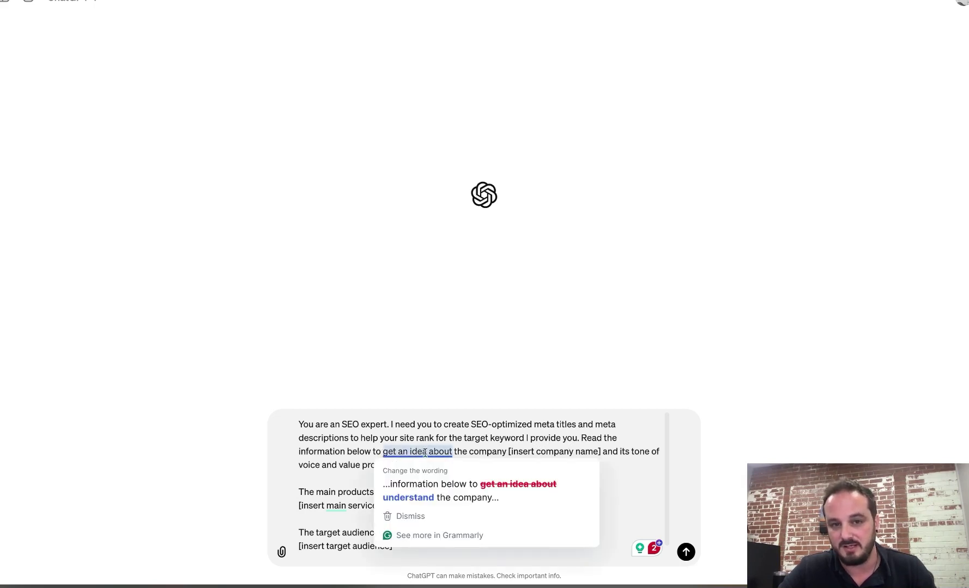
drag(509, 450, 600, 448)
text(DesignLoud)
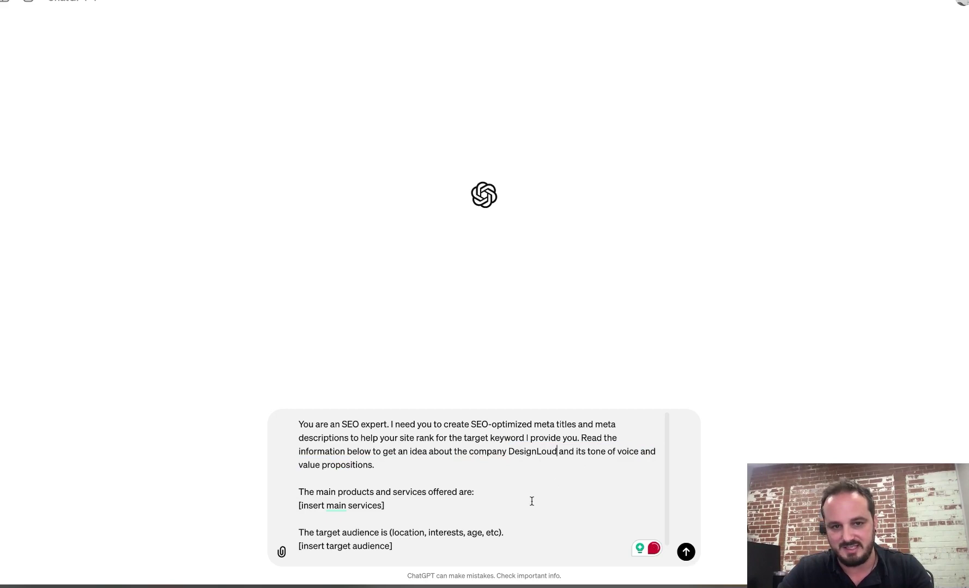
Replace the main services placeholder with separate lines "Website Design and Development", "Social MEdia MArketing" and "Social Media Management".
scroll(531, 499, down, 1)
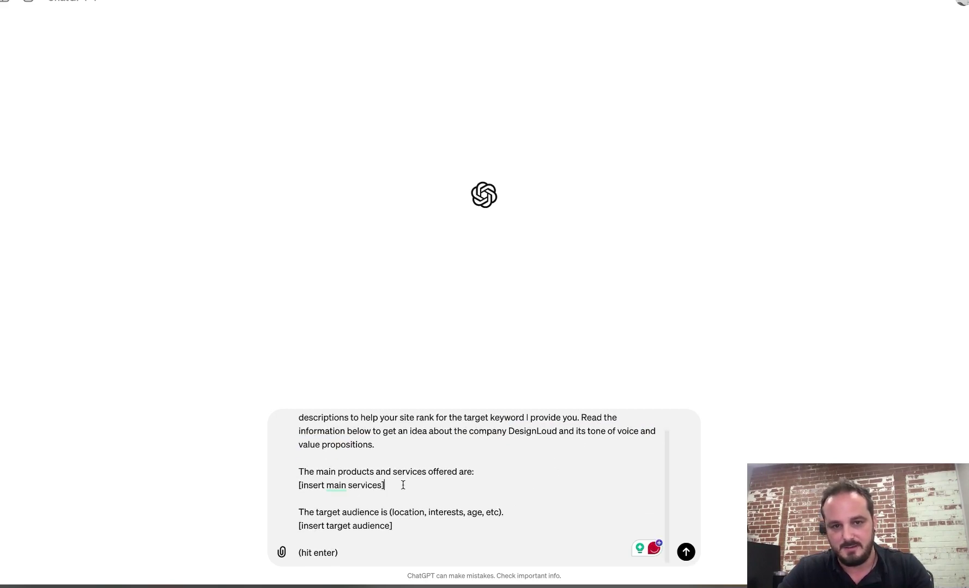
drag(386, 485, 293, 487)
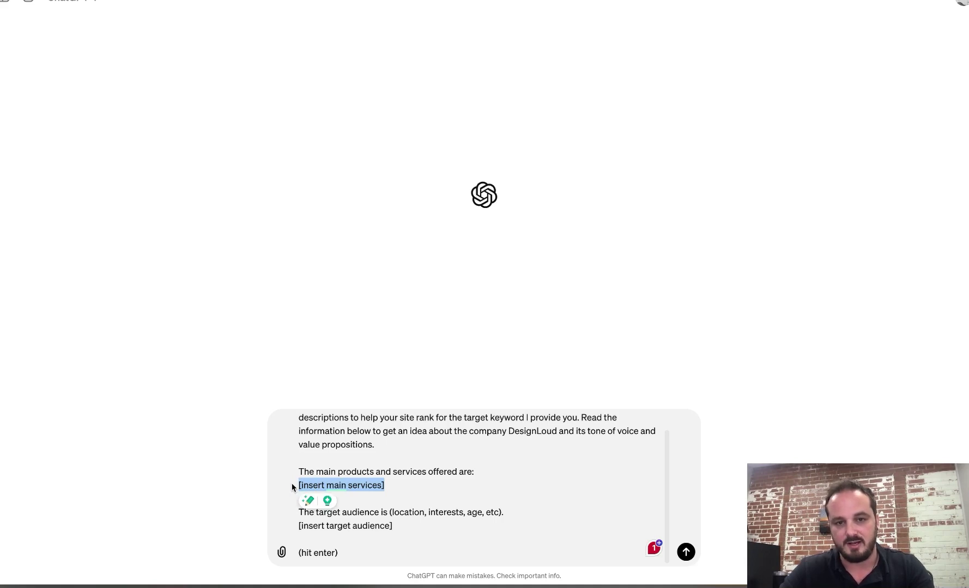
key(BackSpace)
text(Website Design and Devel)
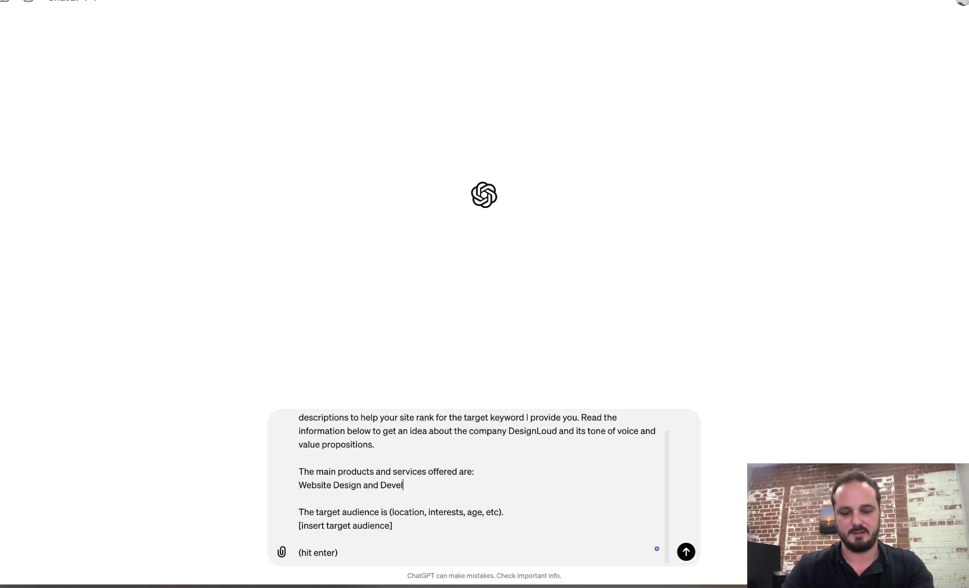
text(opment)
key(Return)
text(Social MEdia MArketing)
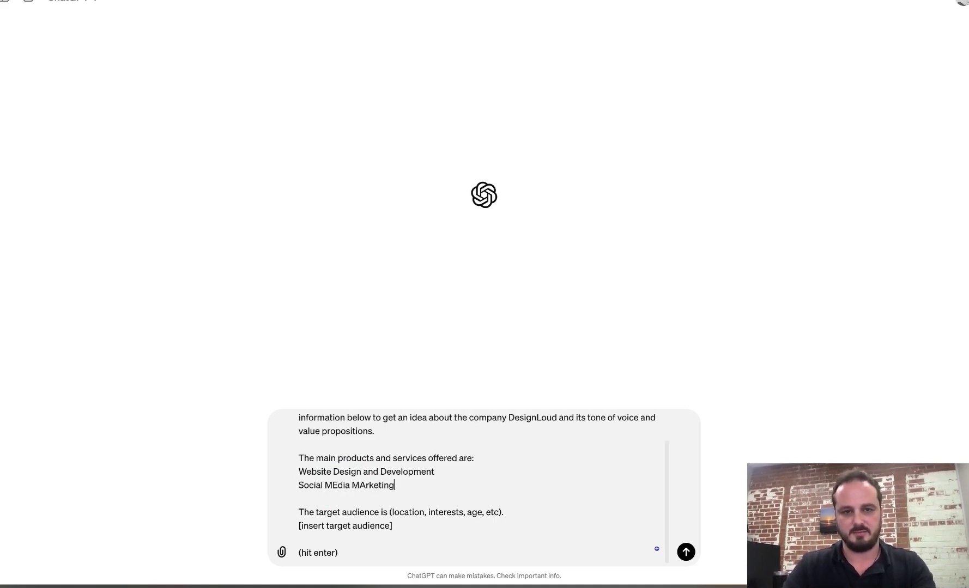
key(Return)
text(Social Me)
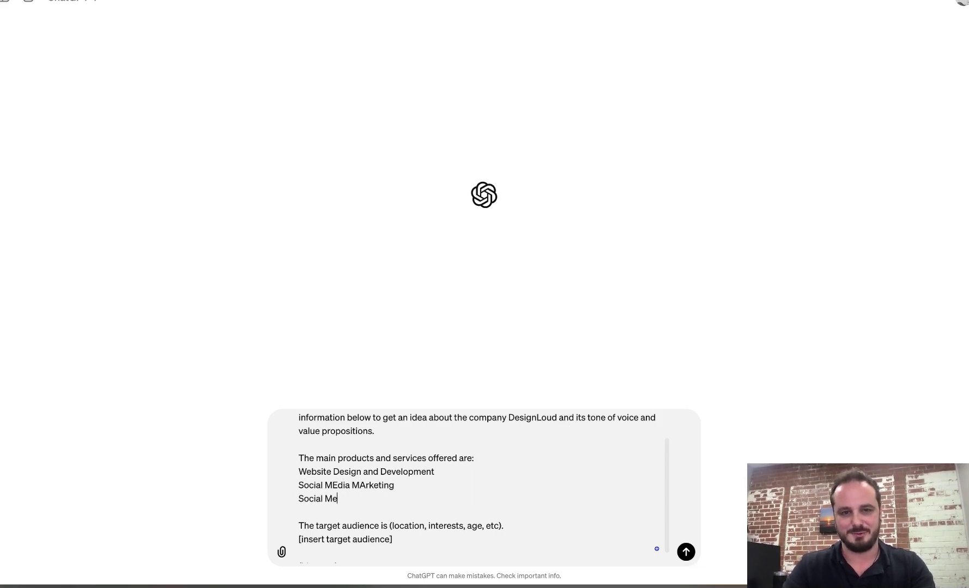
text(dia Management)
Extend the prompt's services list with separate lines "Search Engine Optimization", "Paid Advertising" and "Graphic Design".
key(Return)
text(Serv)
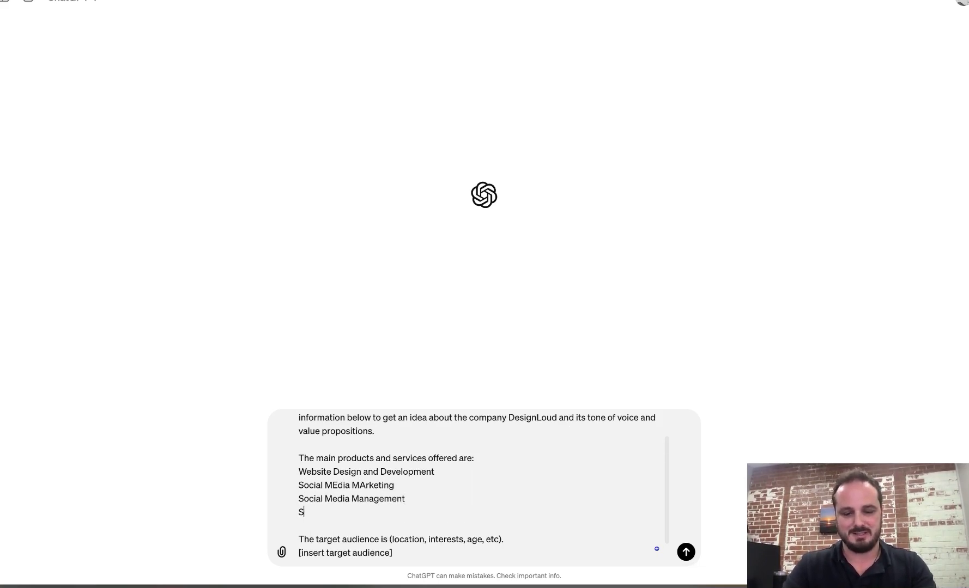
key(BackSpace)
key(BackSpace)
text(arch Engine Optimization)
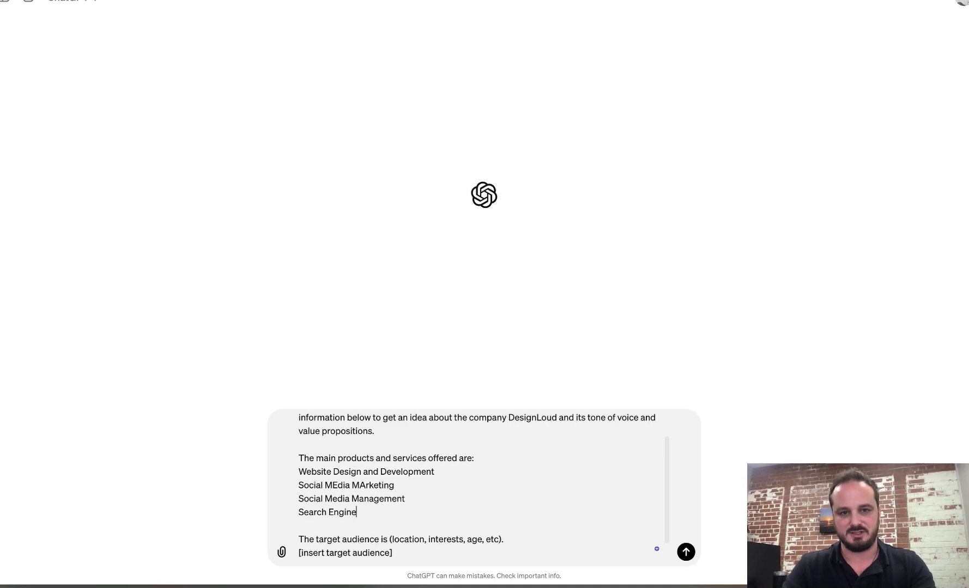
key(Return)
text(Paid Advertising)
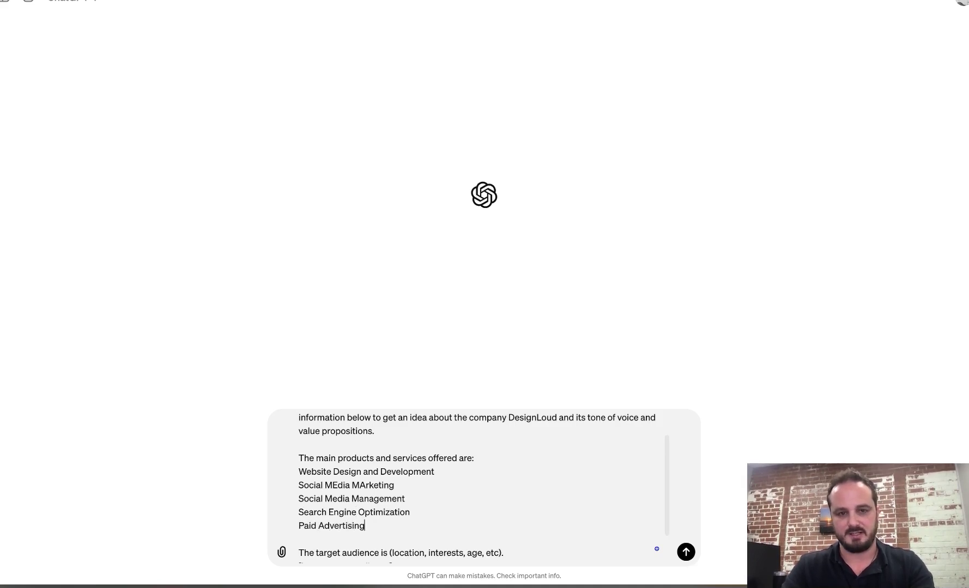
key(Return)
text(Graphic Design)
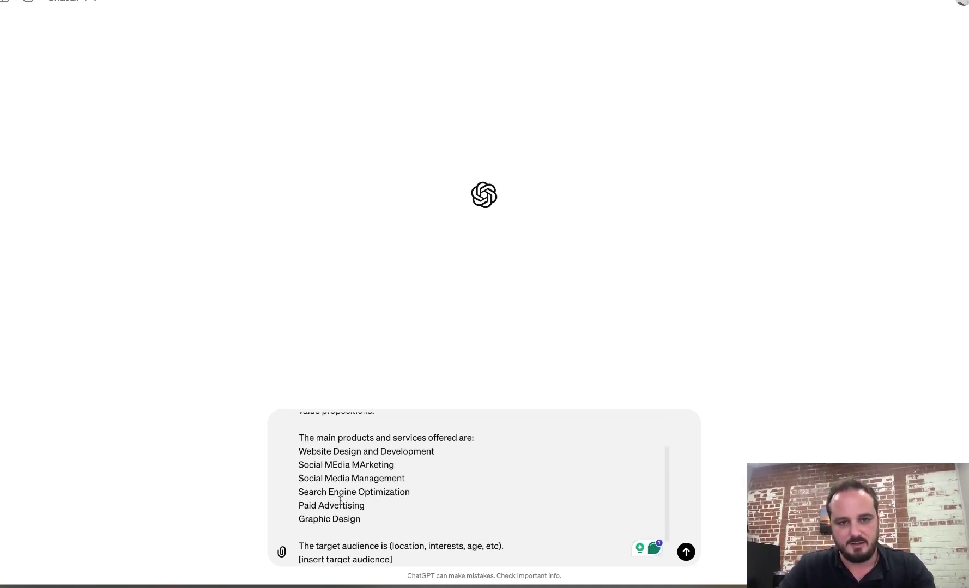
Fill in the target audience as established Wilmington, NC small business owners with at least 5 employees, delete the "(hit enter)" line, and send the prompt.
scroll(366, 444, down, 1)
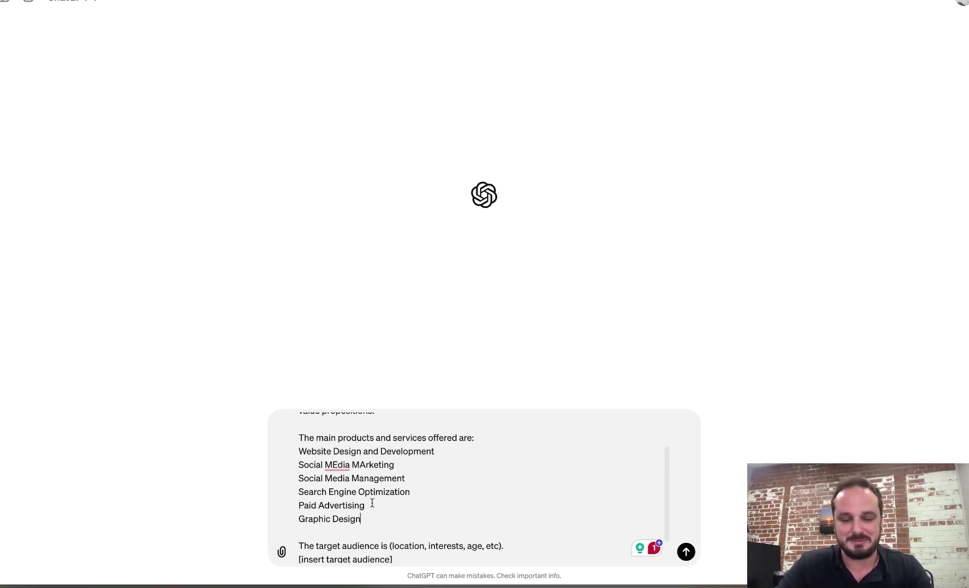
scroll(368, 517, down, 2)
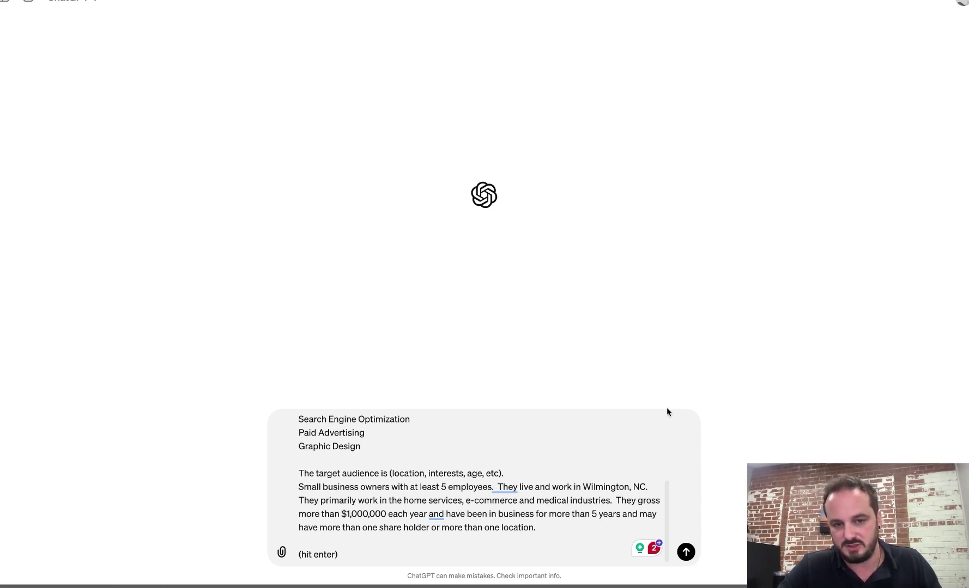
drag(375, 554, 298, 556)
key(BackSpace)
key(BackSpace)
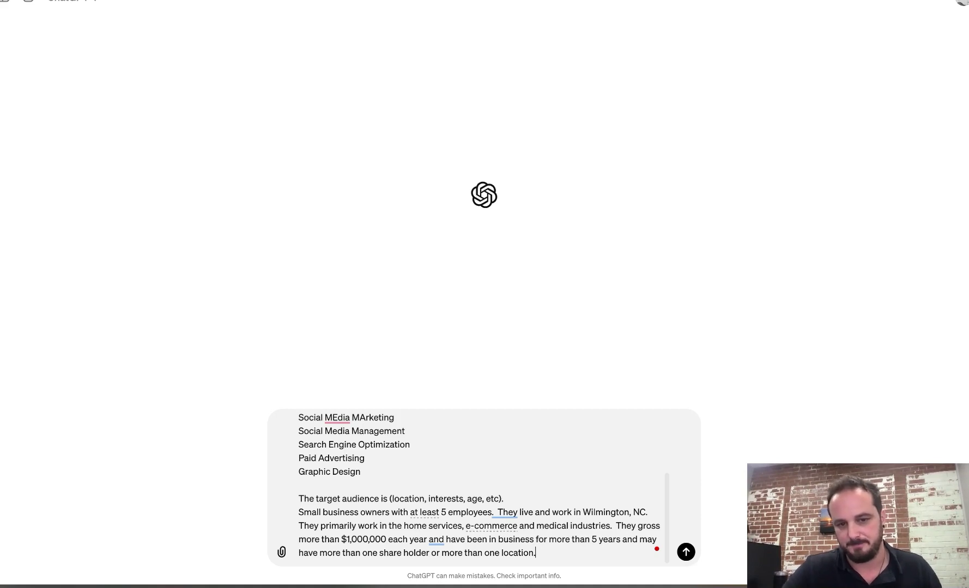
key(Return)
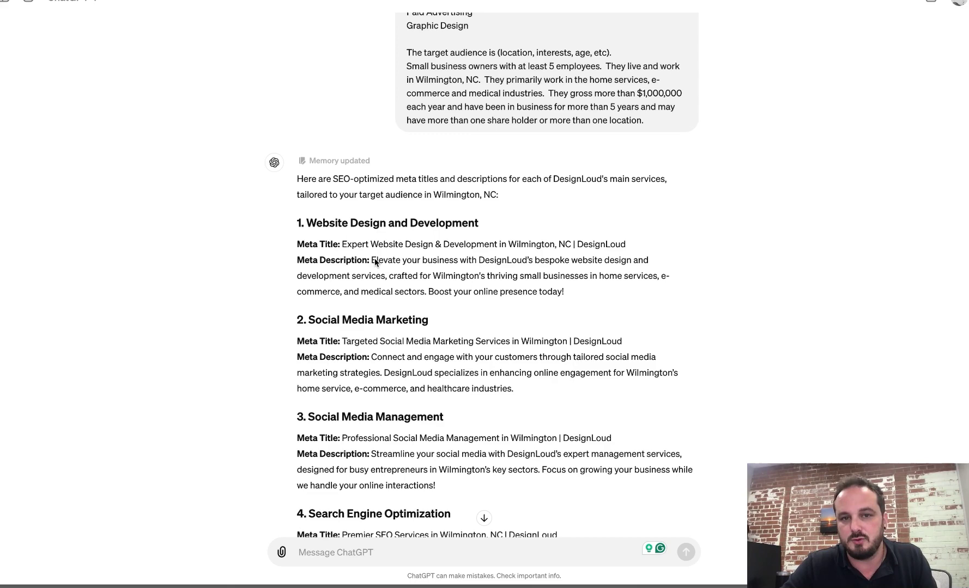
Review the generated meta titles and descriptions for the six DesignLoud services against the submitted prompt.
scroll(374, 263, down, 2)
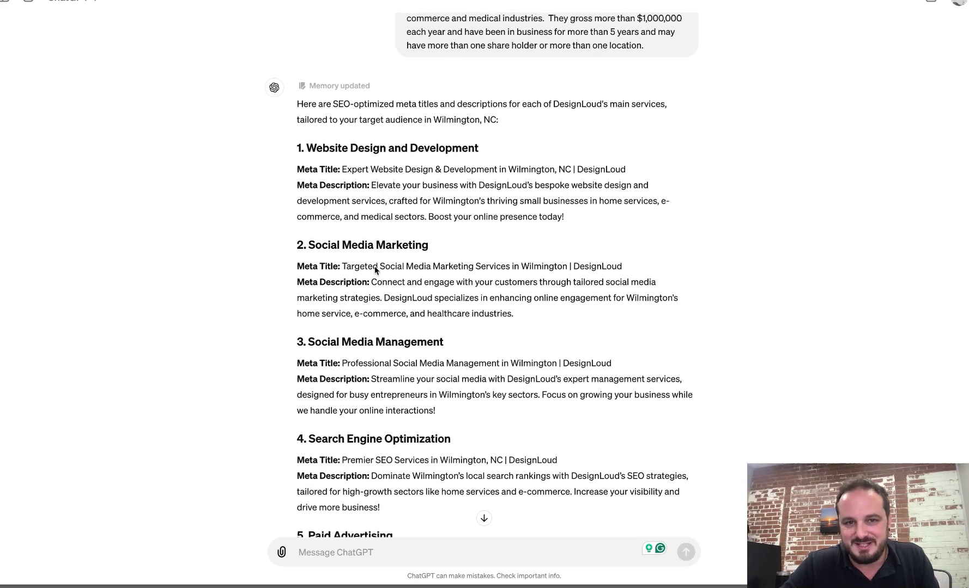
scroll(375, 269, down, 3)
scroll(375, 271, down, 1)
scroll(375, 271, down, 1)
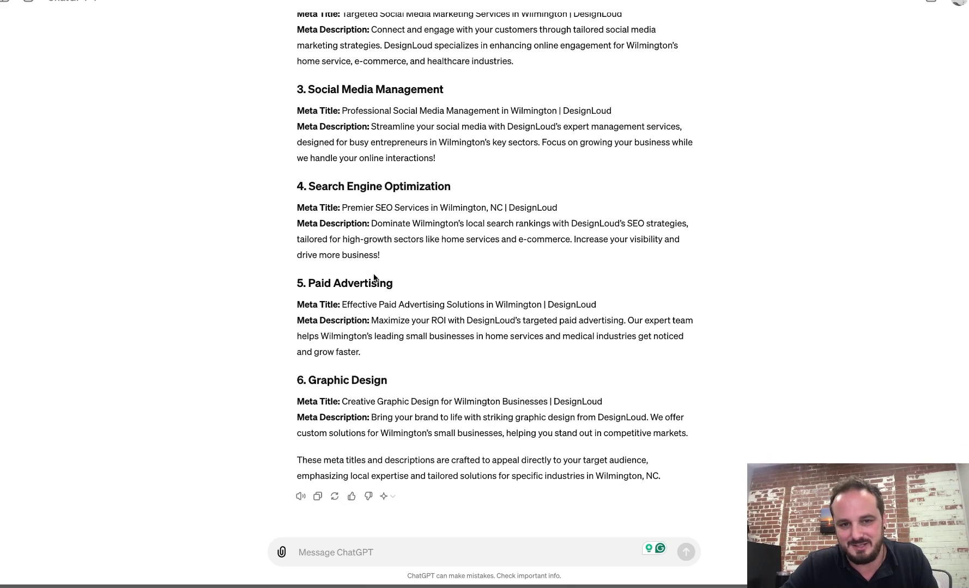
scroll(373, 277, up, 7)
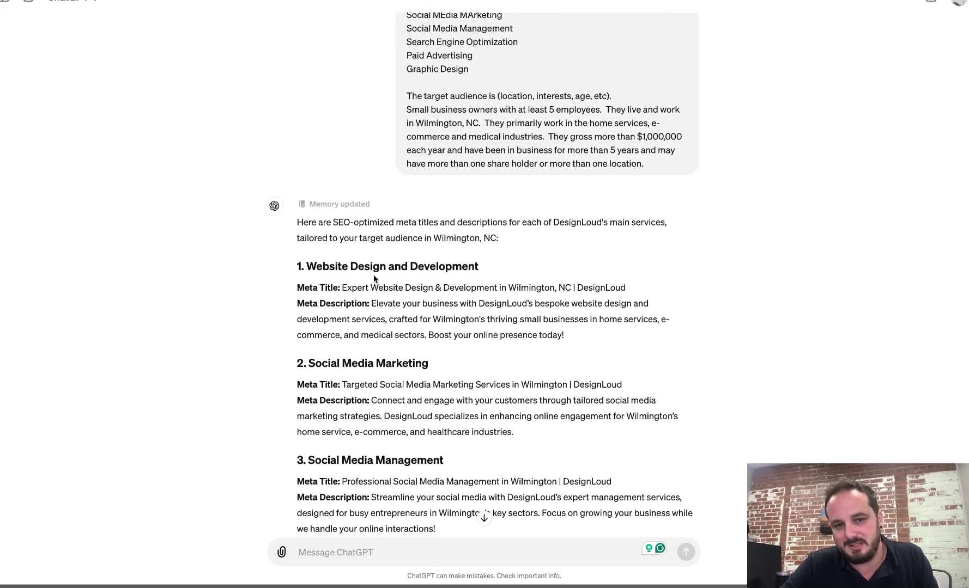
scroll(373, 278, up, 2)
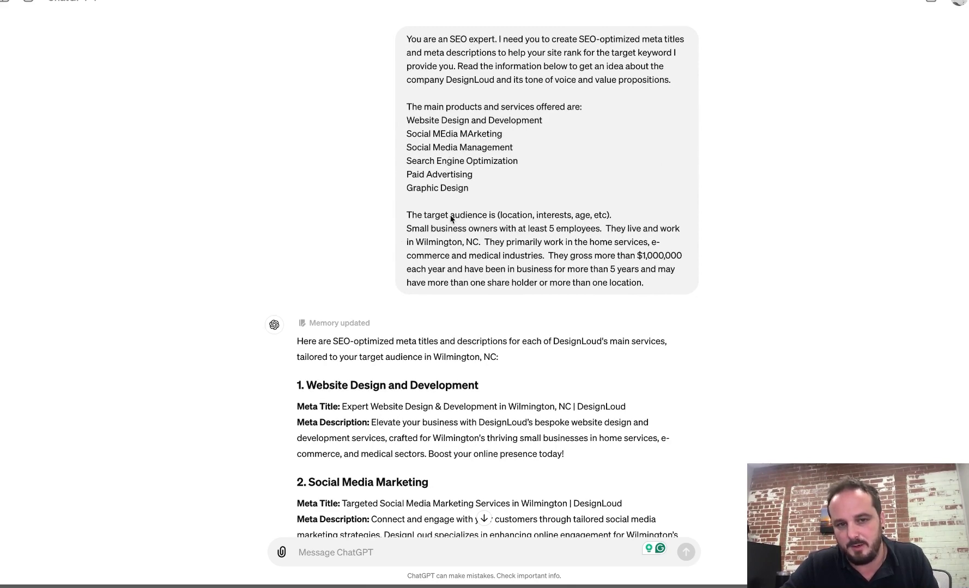
scroll(450, 217, down, 3)
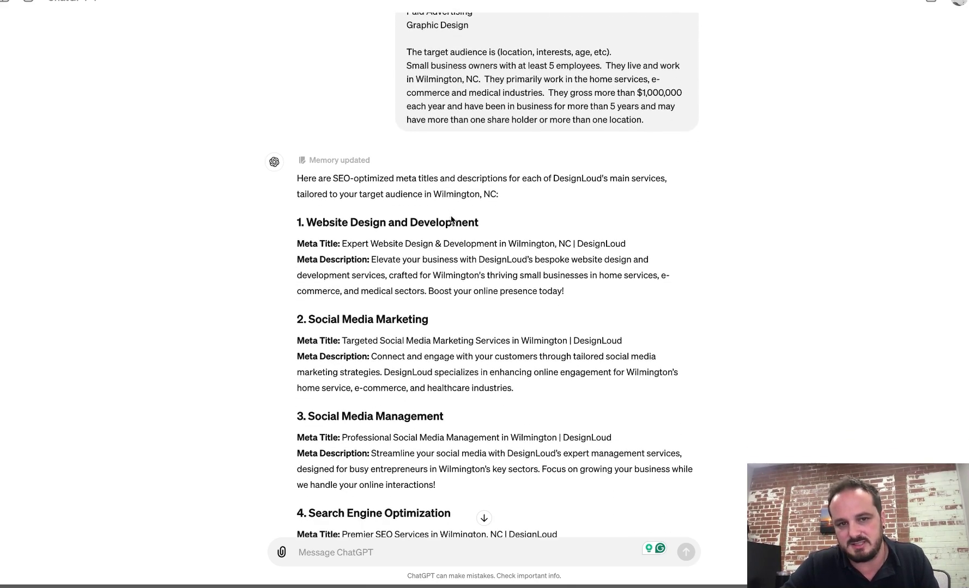
scroll(451, 218, down, 3)
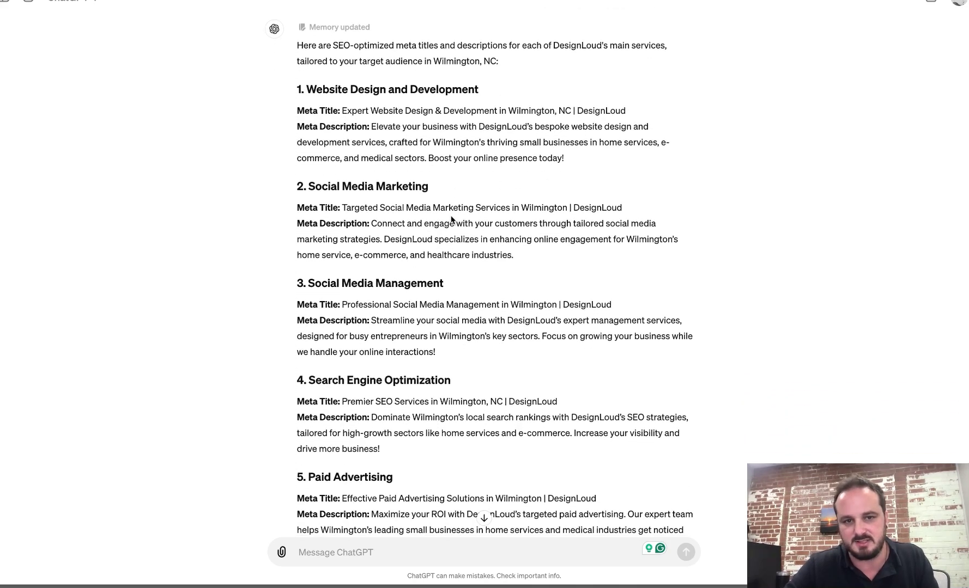
scroll(451, 219, down, 3)
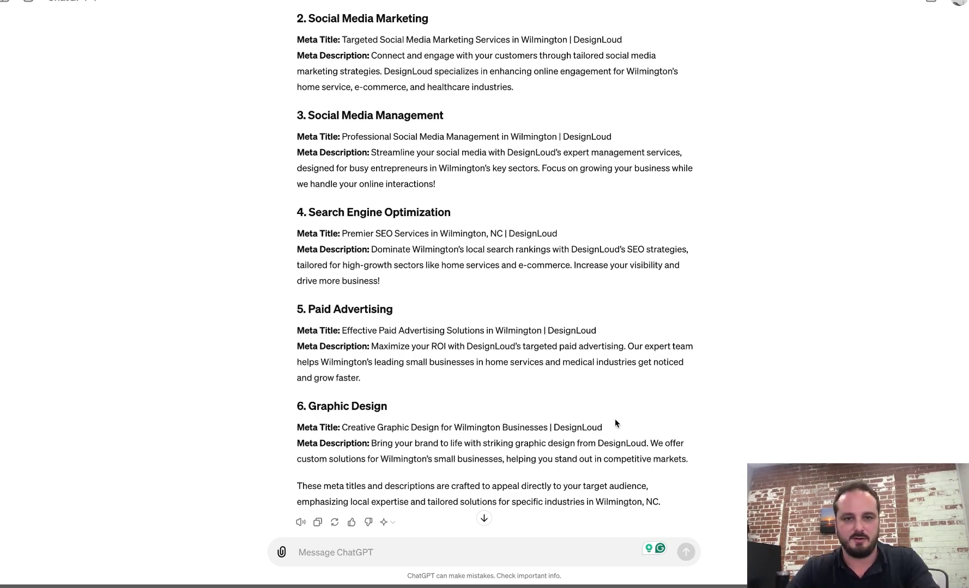
scroll(614, 420, down, 1)
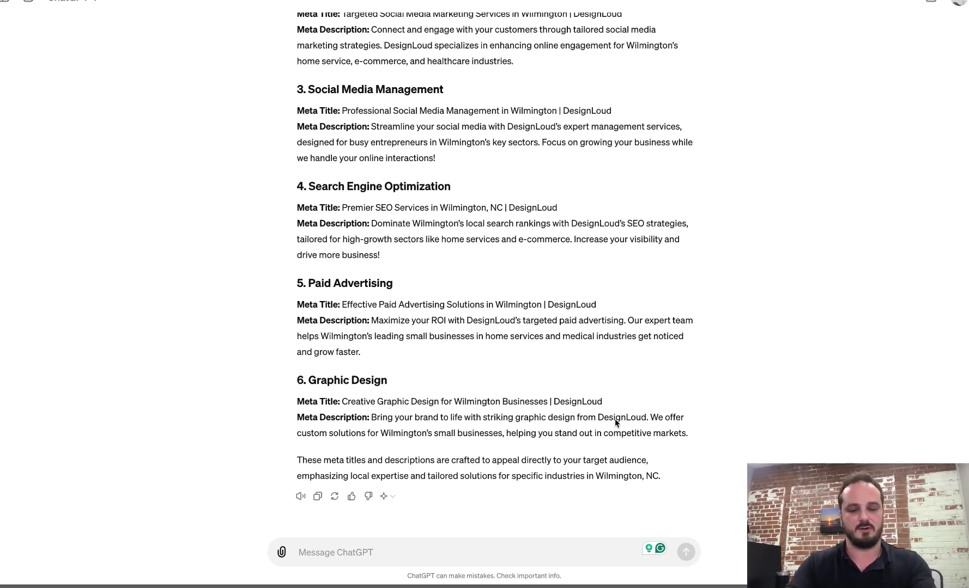
Enter "Write a meta title and meta description around the primary focus keyword: [insert primary keyword]" and check the filtered Hulu keywords in Semrush.
click(460, 553)
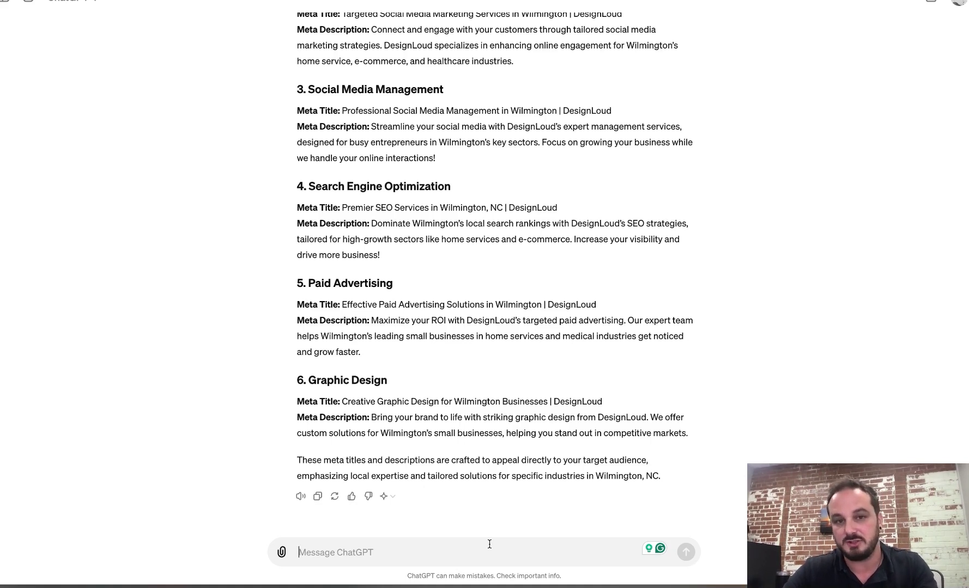
text(Write a meta title and meta description around the primary focus keyword: [insert primary keyword])
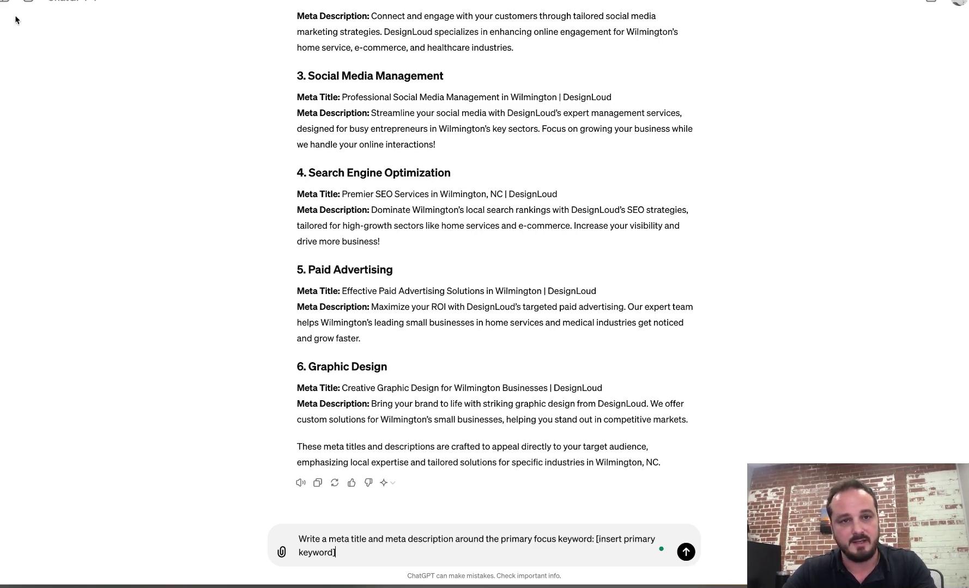
mouse_move(5, 382)
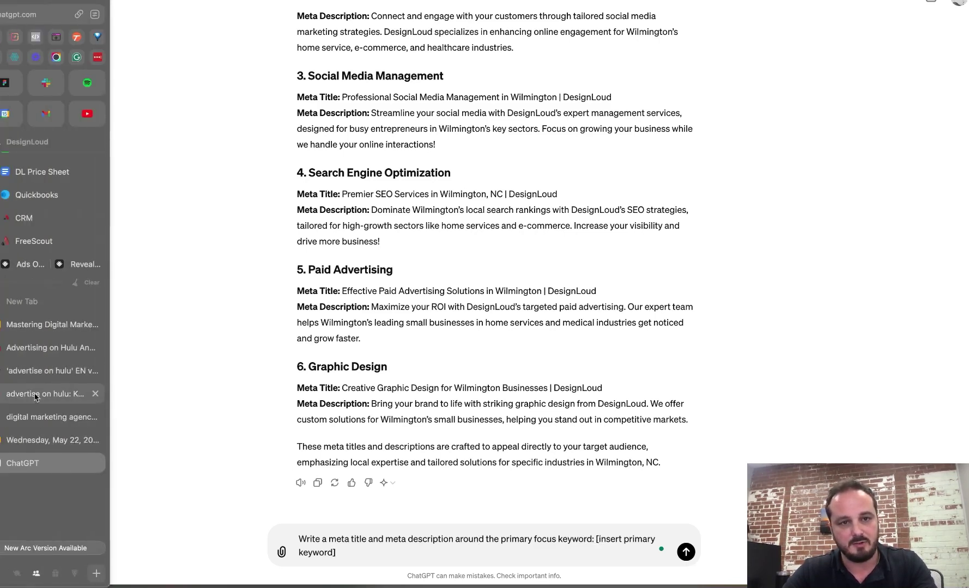
click(36, 396)
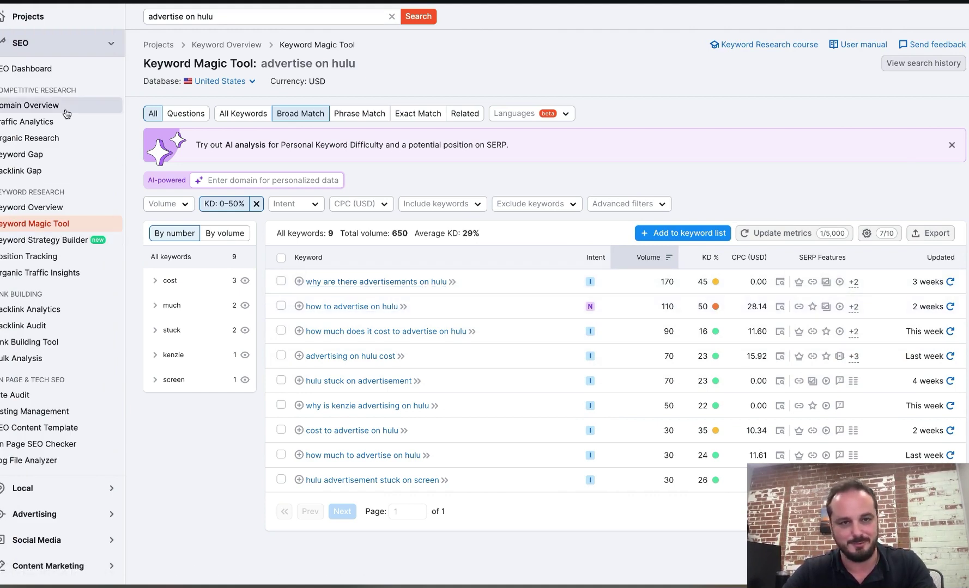
mouse_move(35, 1)
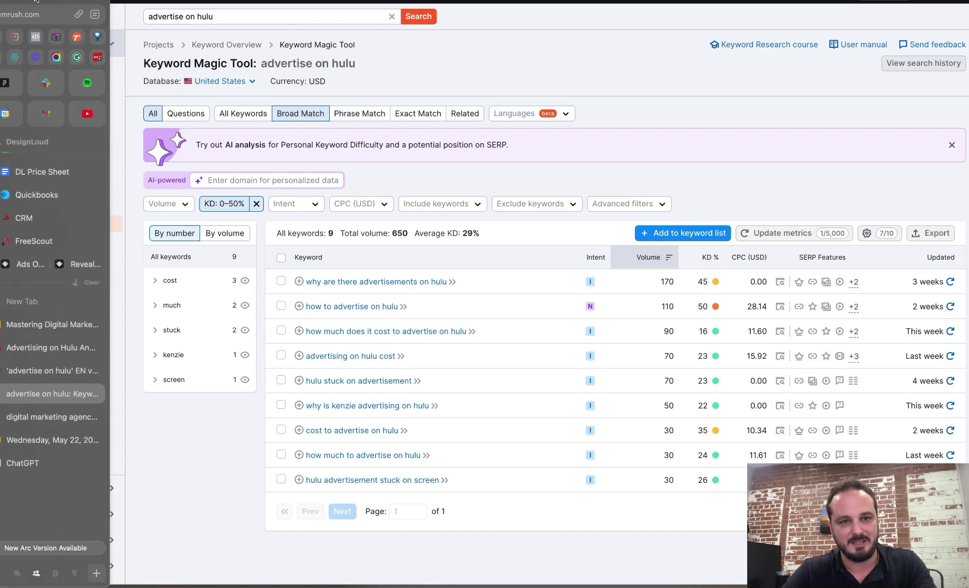
Return to ChatGPT, replace the primary keyword placeholder with "how to advertise on hulu", and send the prompt.
click(44, 462)
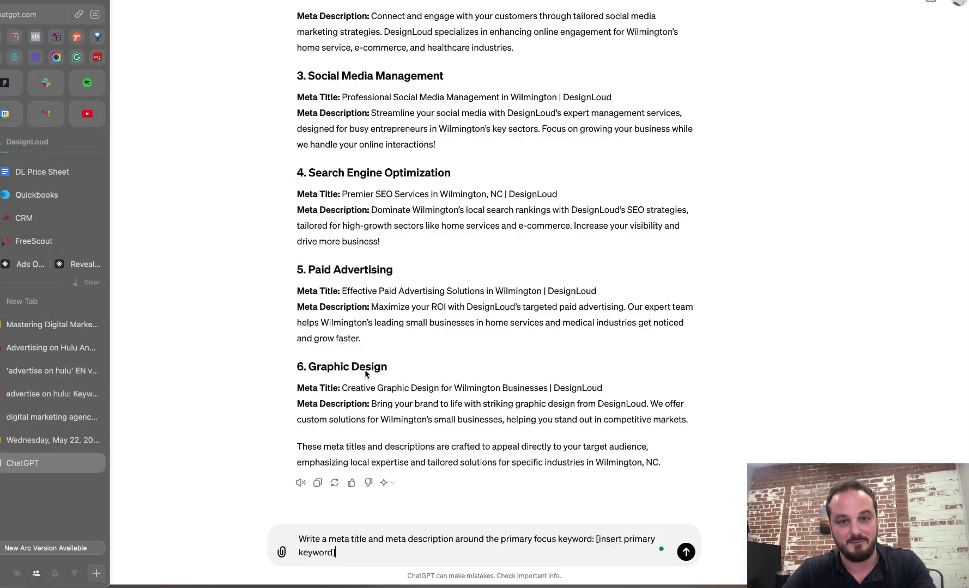
drag(596, 539, 642, 545)
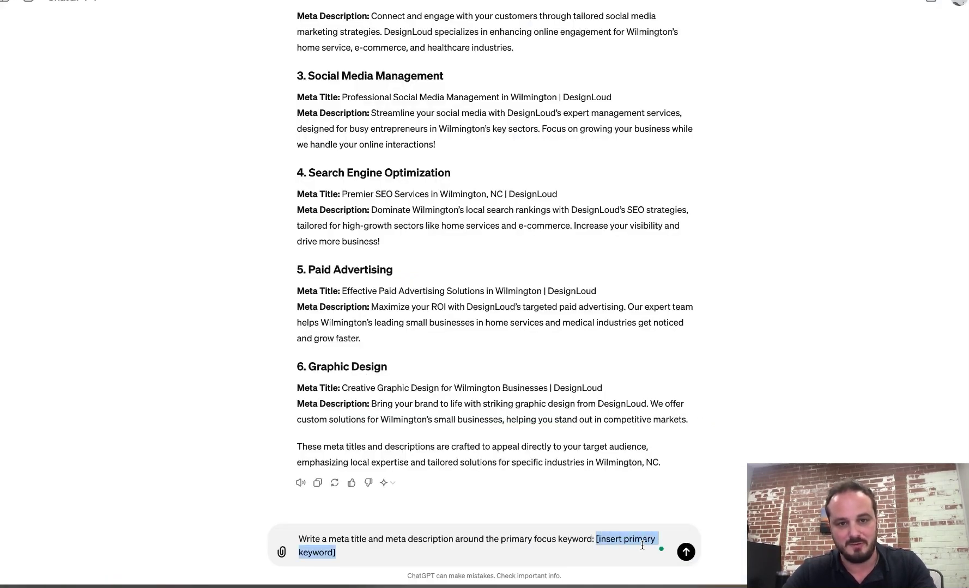
text(how to advertise on hulu)
key(Return)
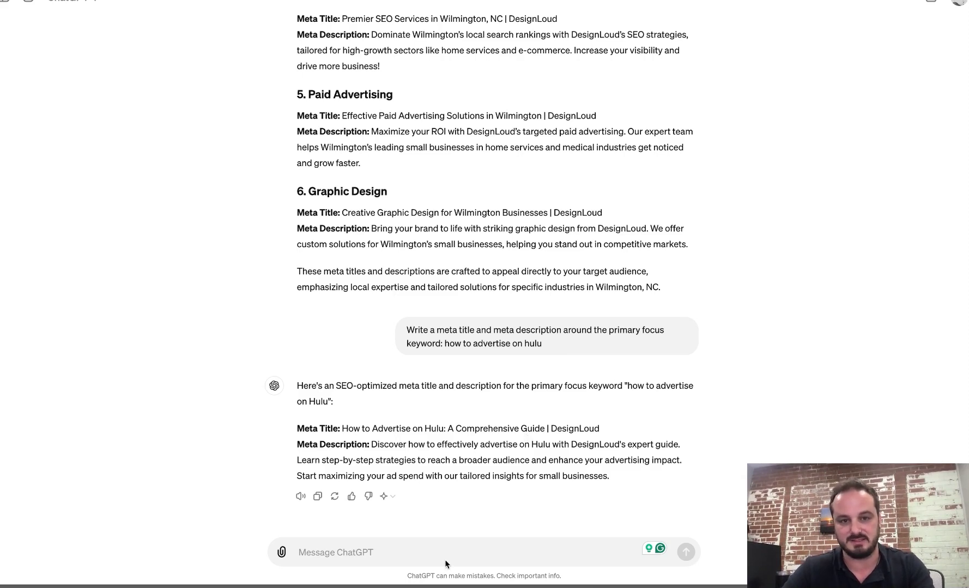
Ask "What are some semantic keywords to use based on my focus keyword" and review the suggested keywords alongside the meta title.
click(424, 553)
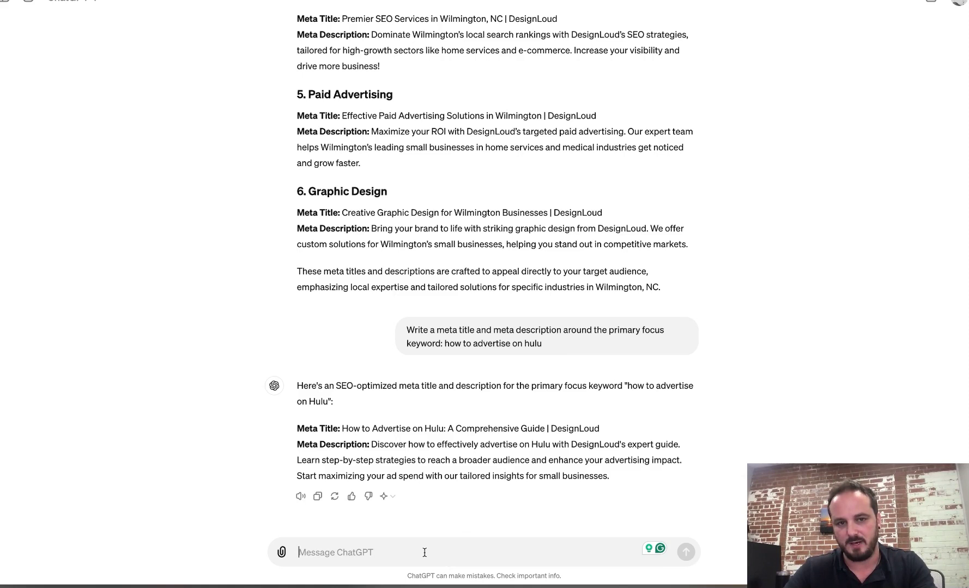
text(What are some semantic keywords to use?)
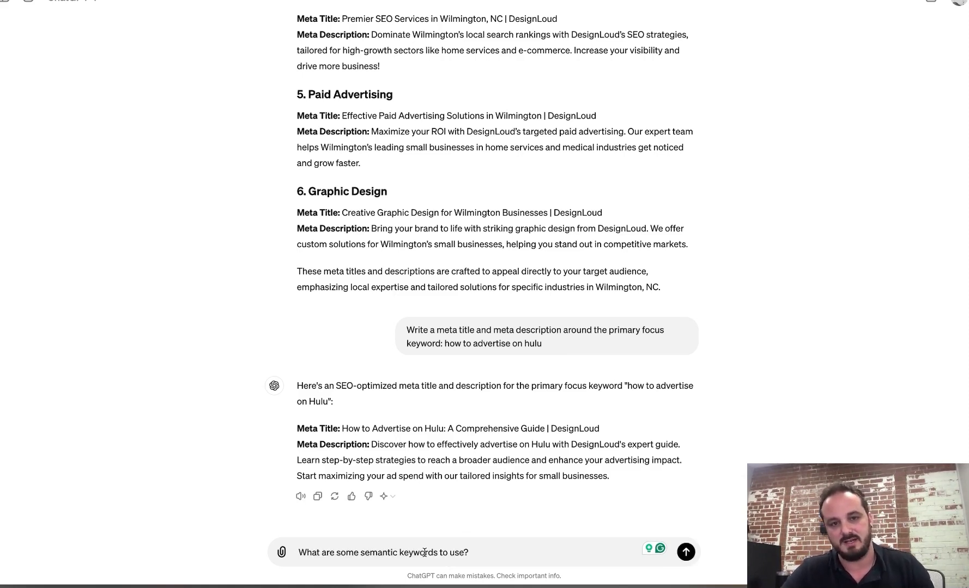
key(BackSpace)
text(base)
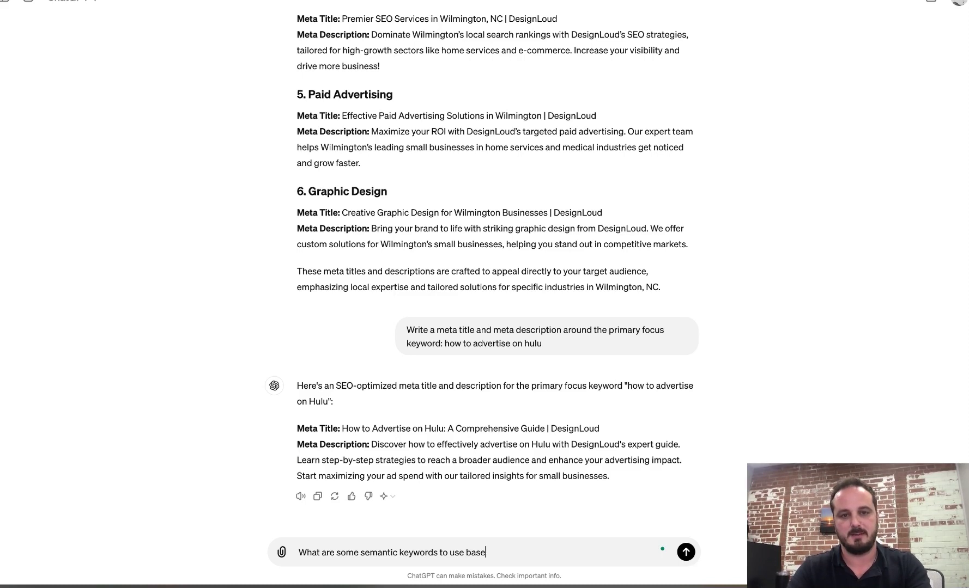
text(d on my focus keyword)
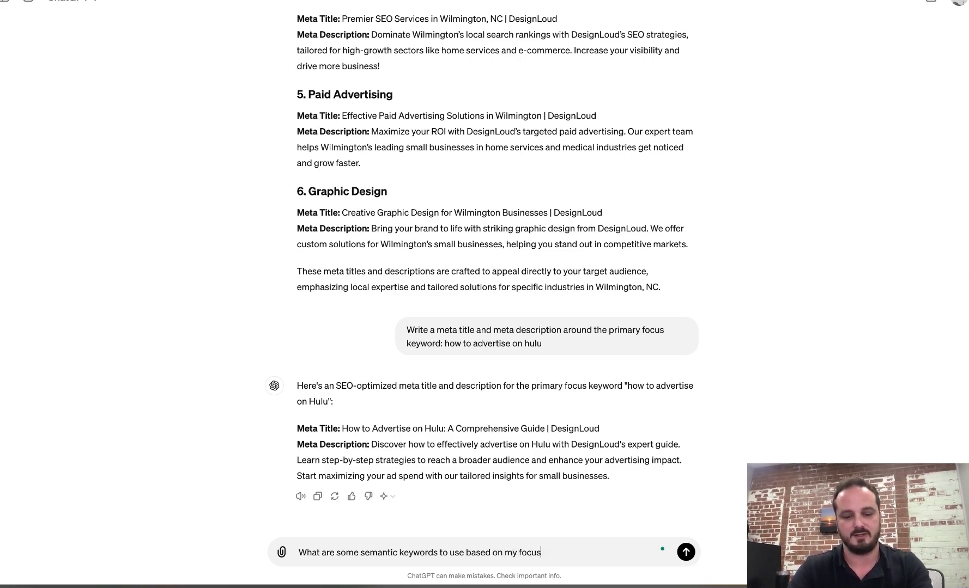
key(Return)
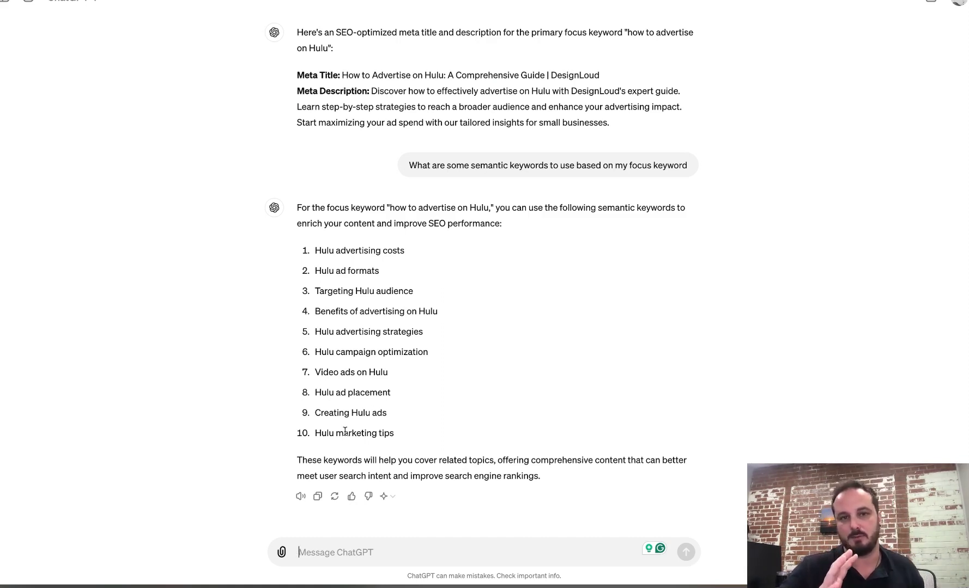
drag(345, 73, 448, 76)
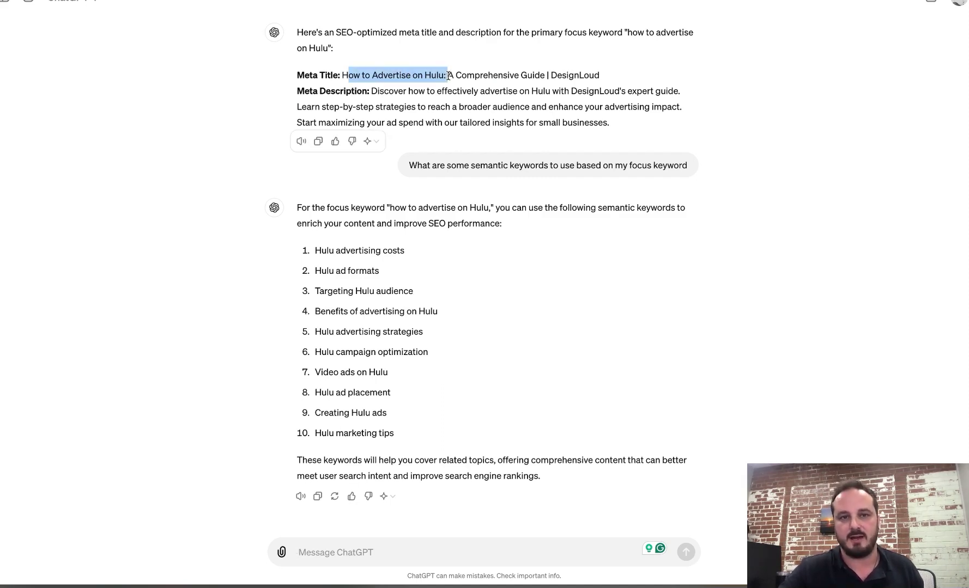
click(434, 93)
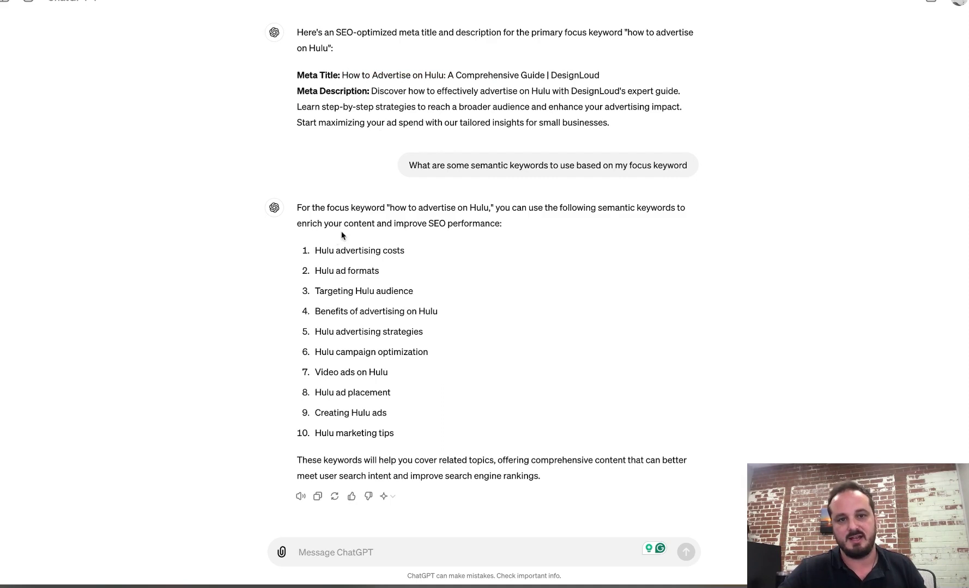
drag(315, 249, 416, 432)
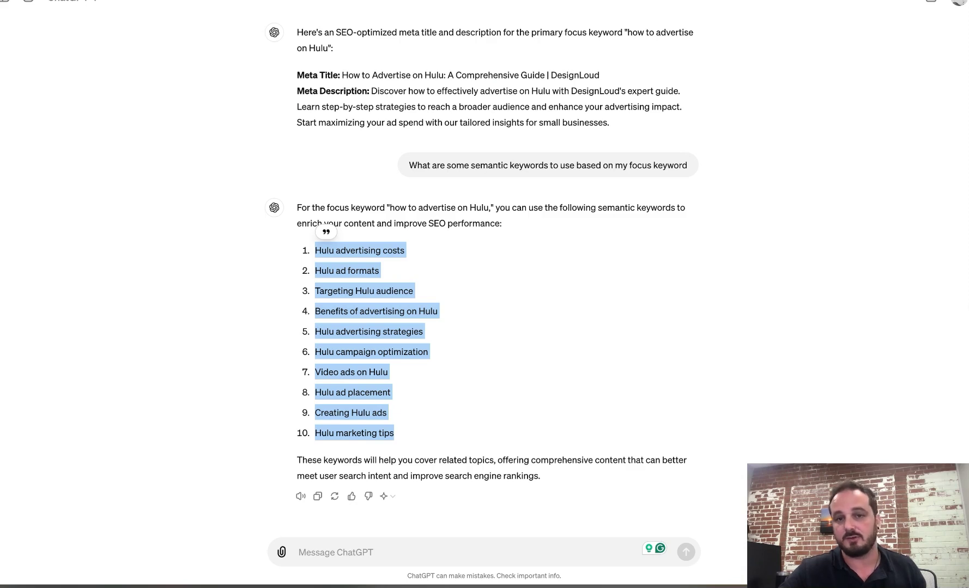
click(470, 439)
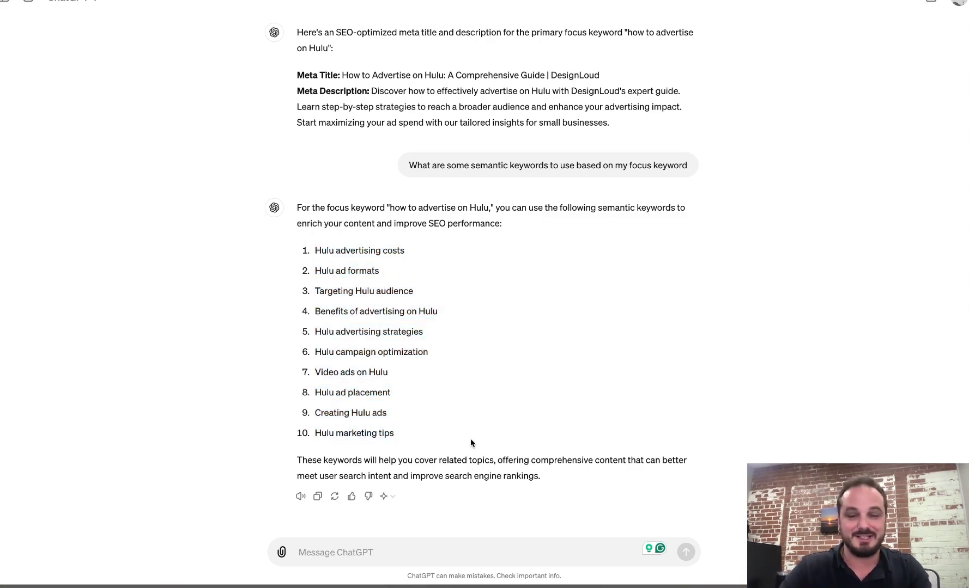
Paste the blog copywriter prompt template into the chat and replace its focus keyword placeholder with "how to advertise on Hulu".
click(392, 545)
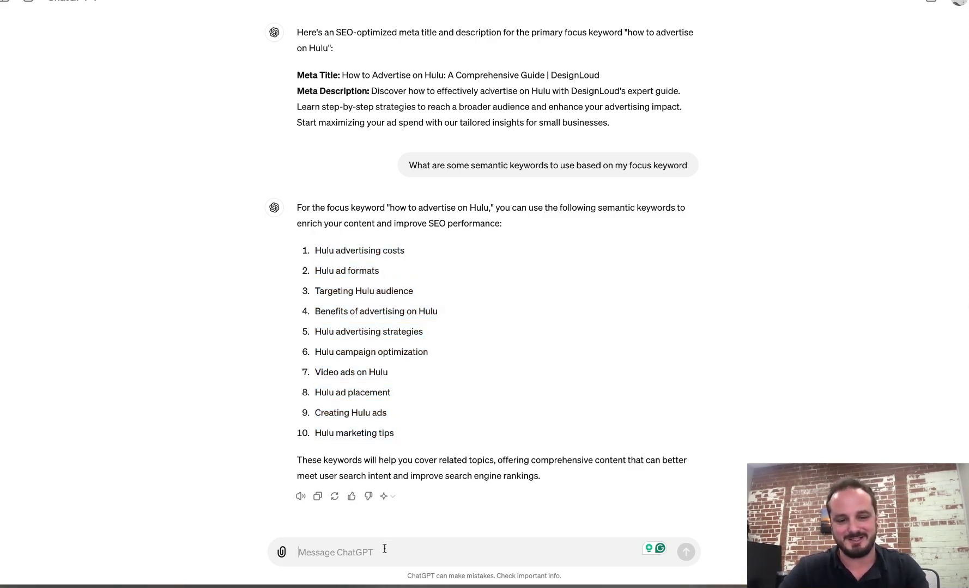
key(ctrl+v)
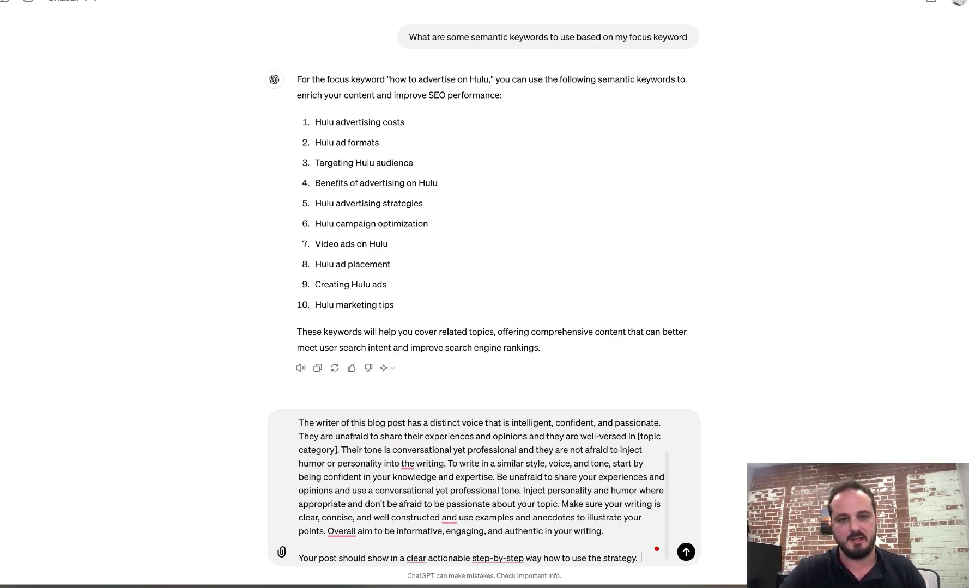
scroll(484, 490, up, 2)
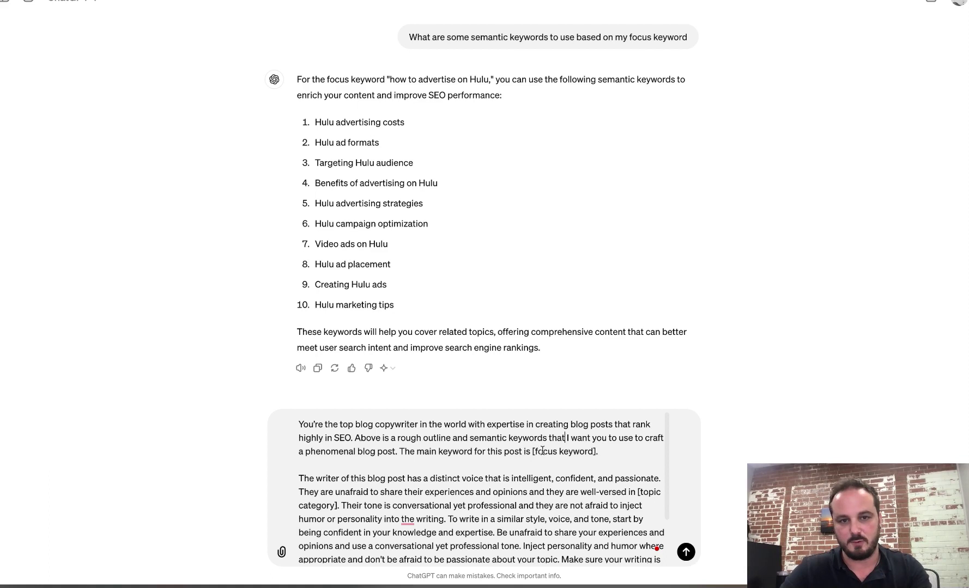
drag(531, 451, 596, 450)
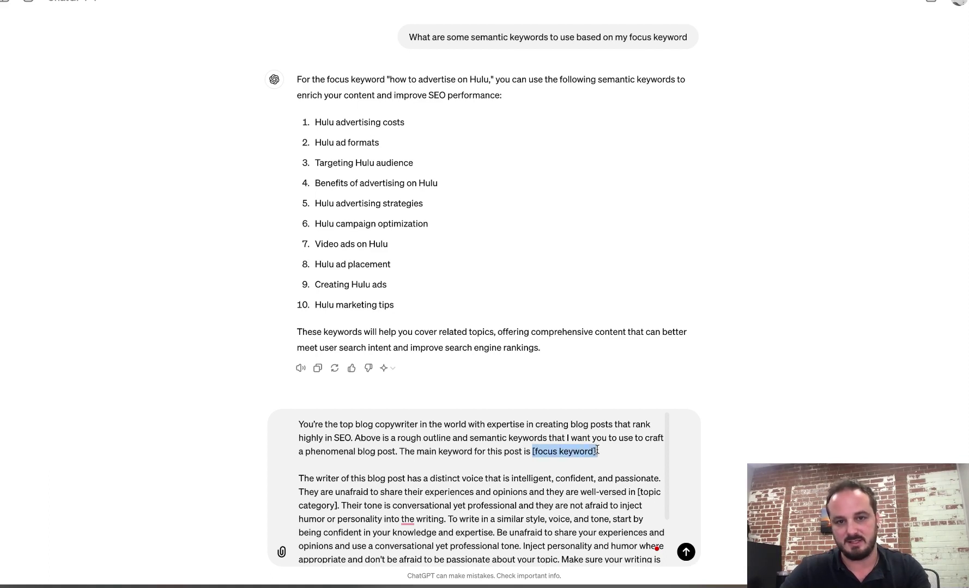
text(how to adv)
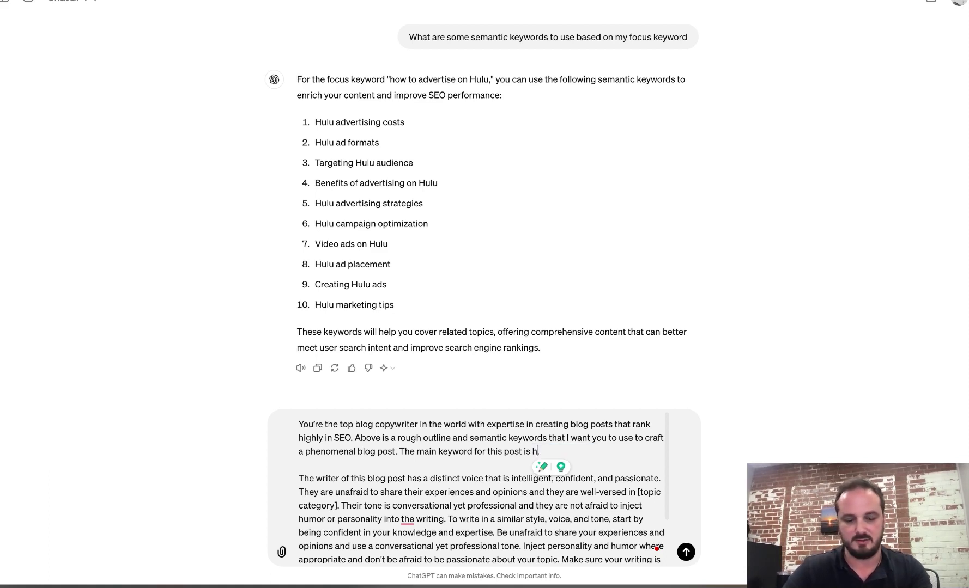
text(ertise on Hulu)
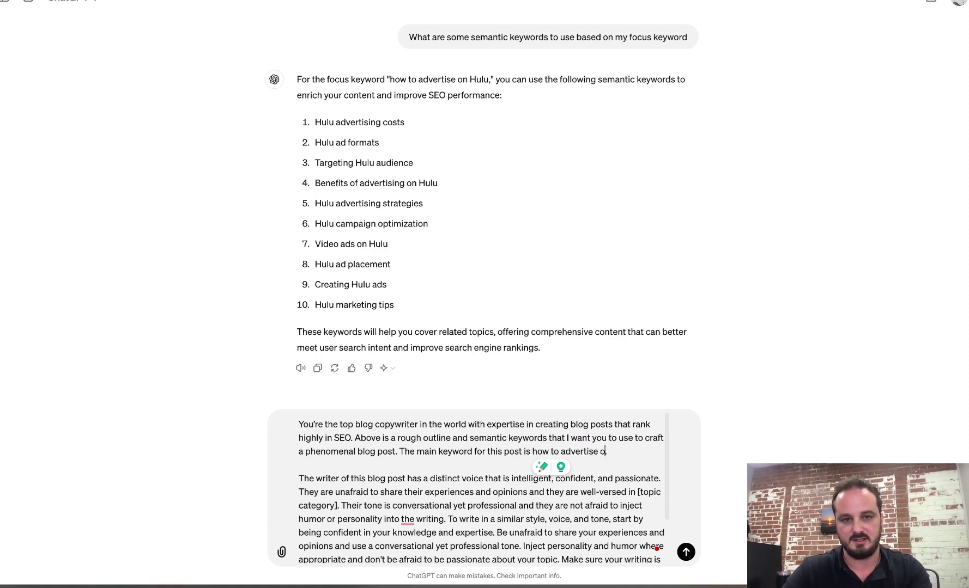
Replace the "[topic category]" placeholder in the blog copywriter prompt with "marketing and advertising" and send the prompt.
scroll(539, 498, down, 2)
scroll(539, 483, down, 1)
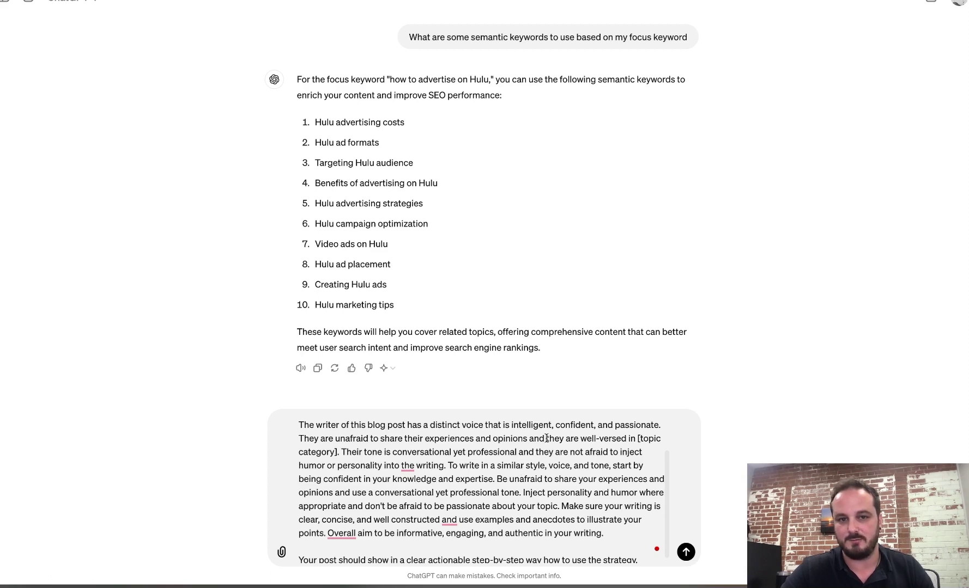
drag(636, 439, 335, 454)
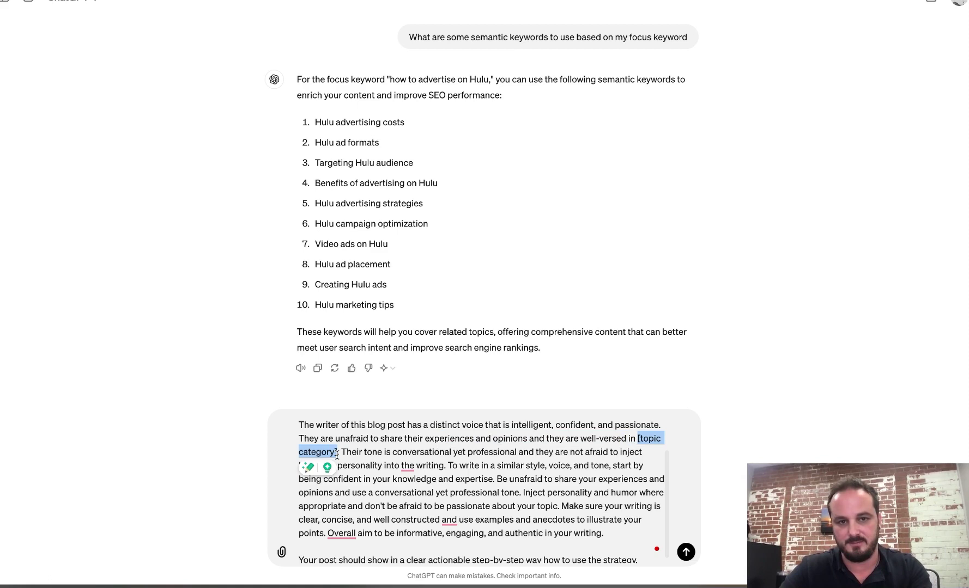
text(marketing and advertising)
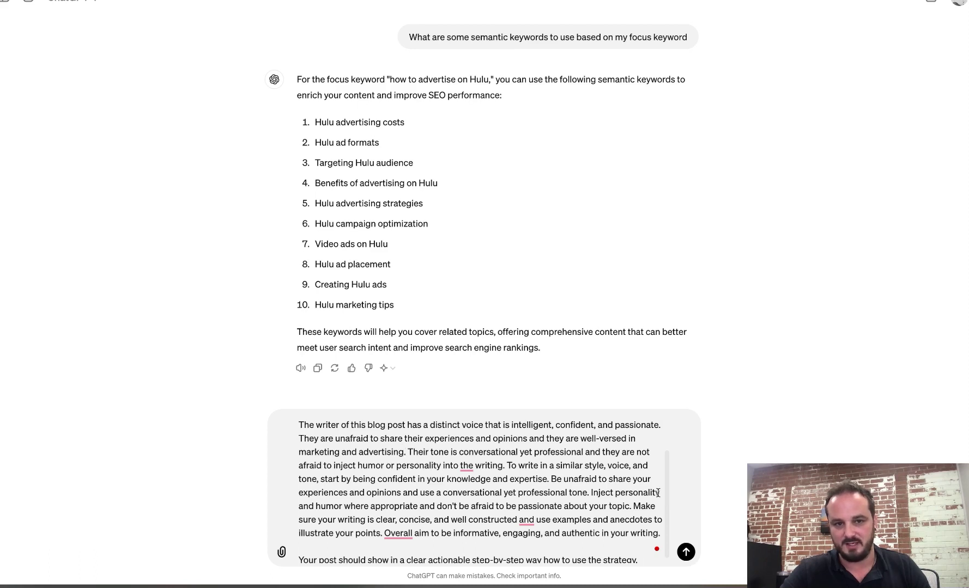
scroll(658, 492, down, 1)
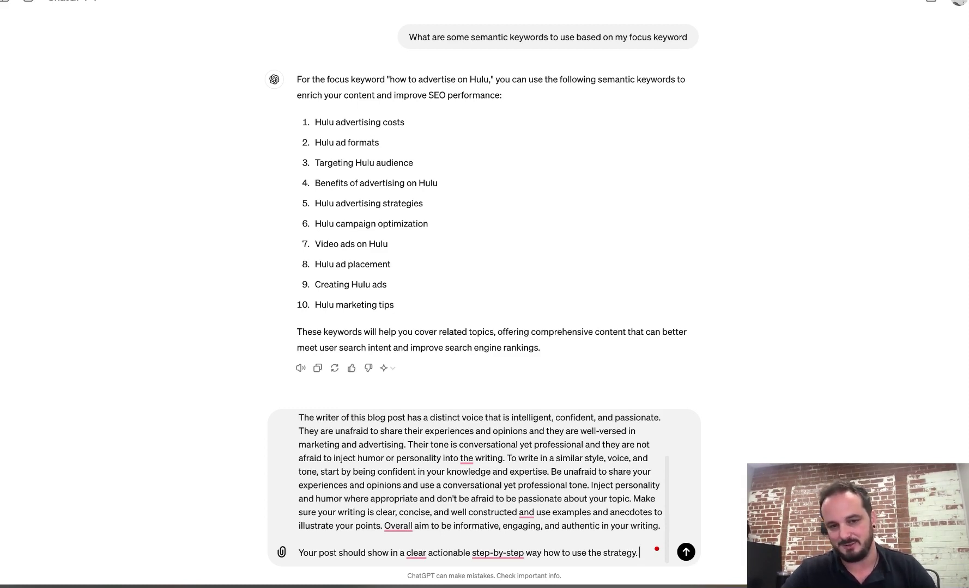
key(Return)
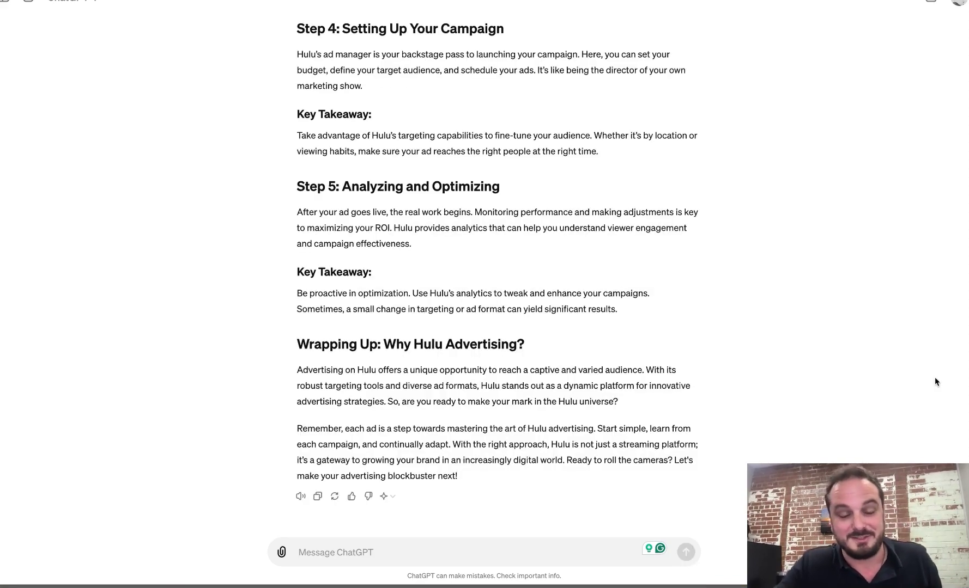
Review the generated Hulu advertising blog post from its title through the numbered steps to the wrap-up.
scroll(787, 355, up, 3)
scroll(787, 354, up, 10)
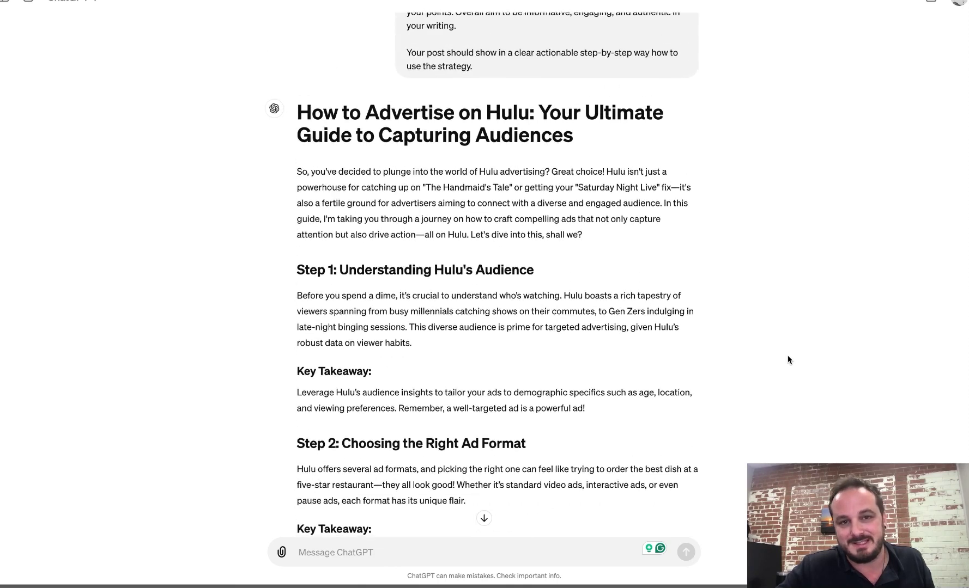
scroll(787, 356, down, 1)
scroll(787, 359, down, 1)
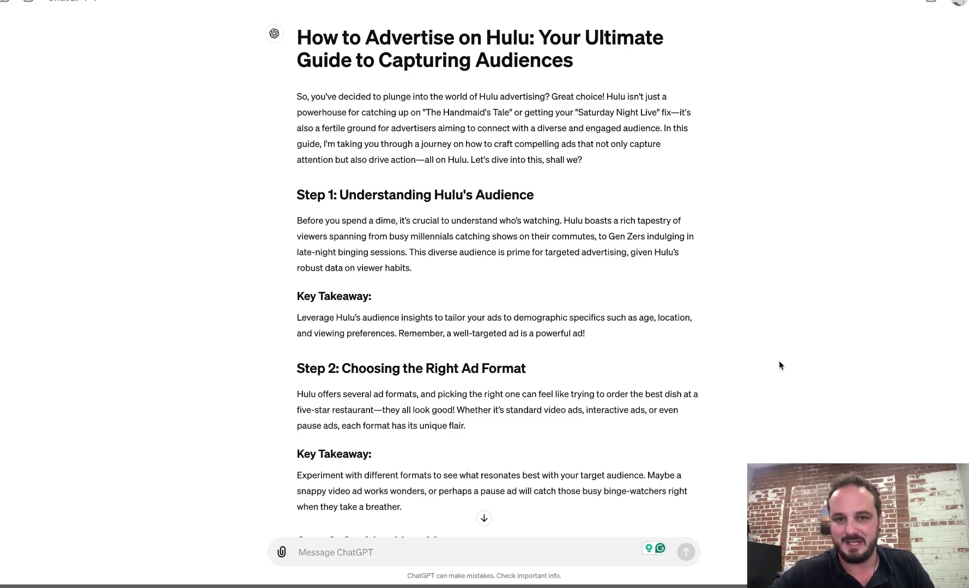
scroll(780, 364, down, 1)
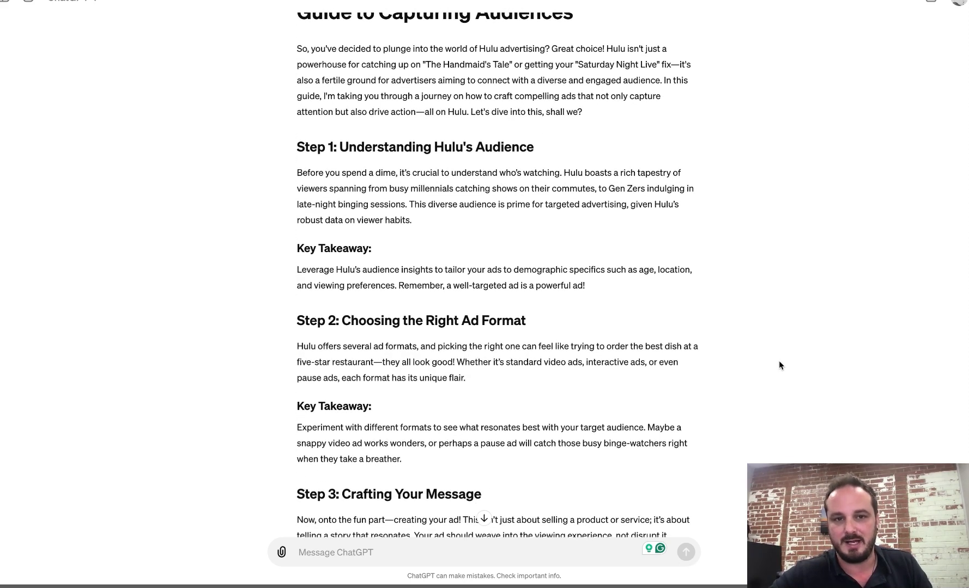
scroll(774, 381, down, 1)
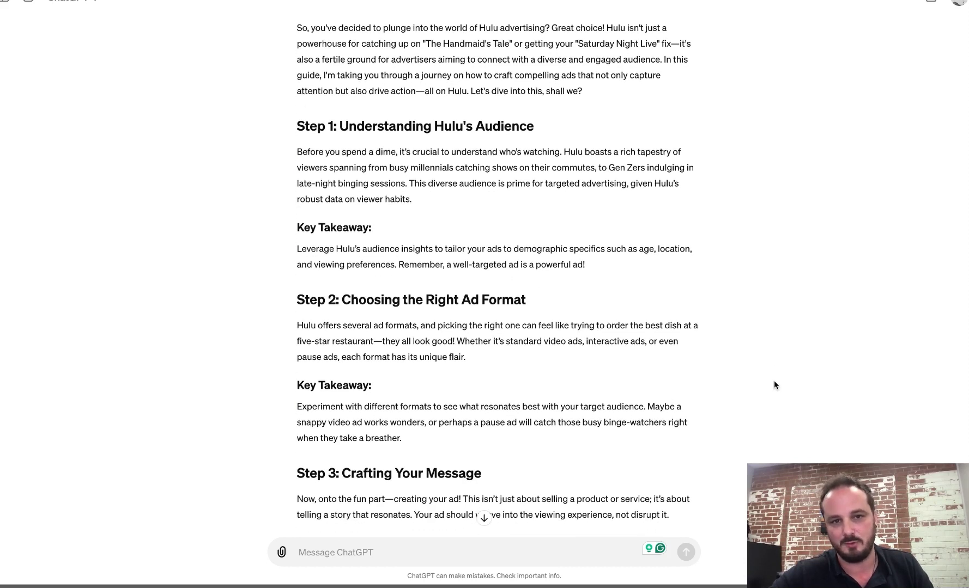
scroll(775, 385, down, 1)
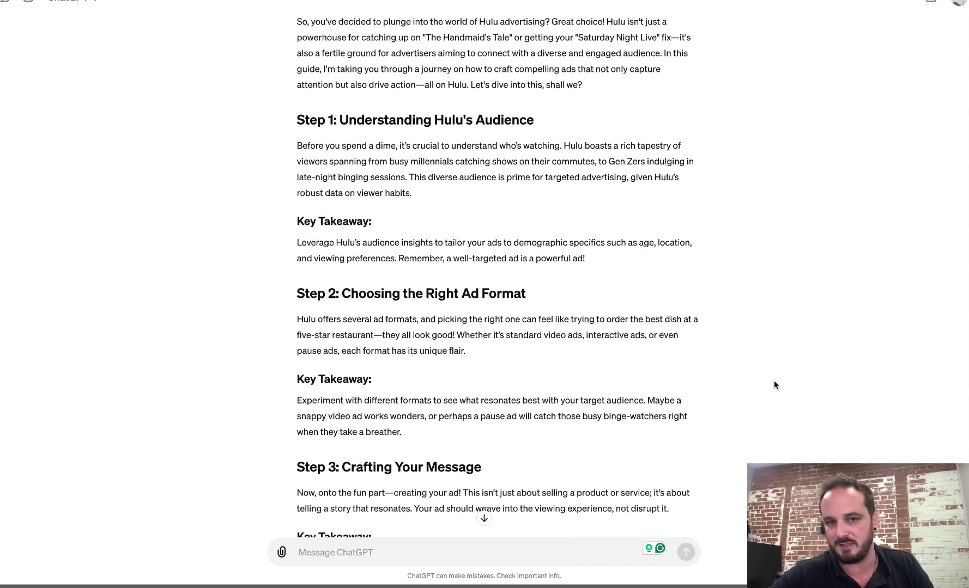
scroll(774, 382, down, 3)
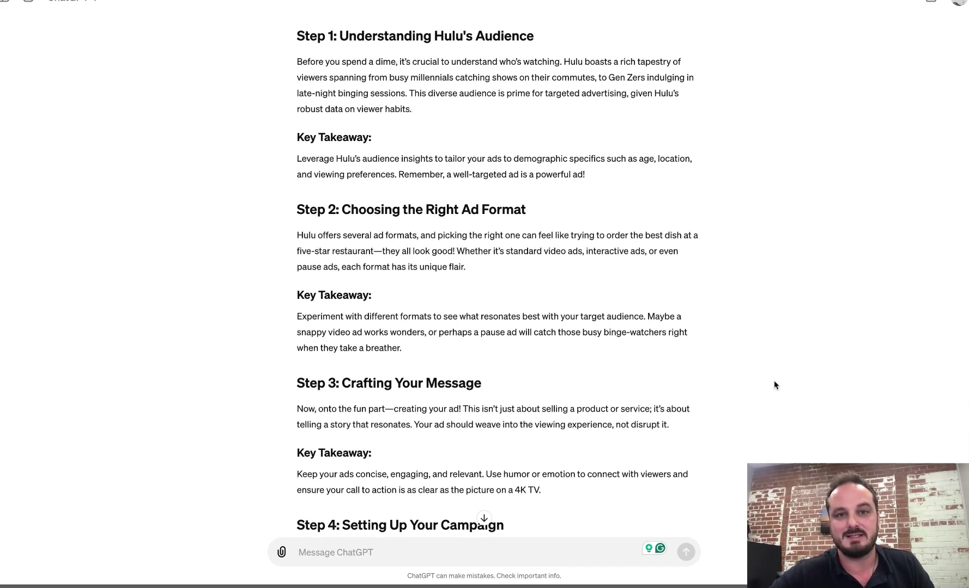
scroll(773, 385, down, 3)
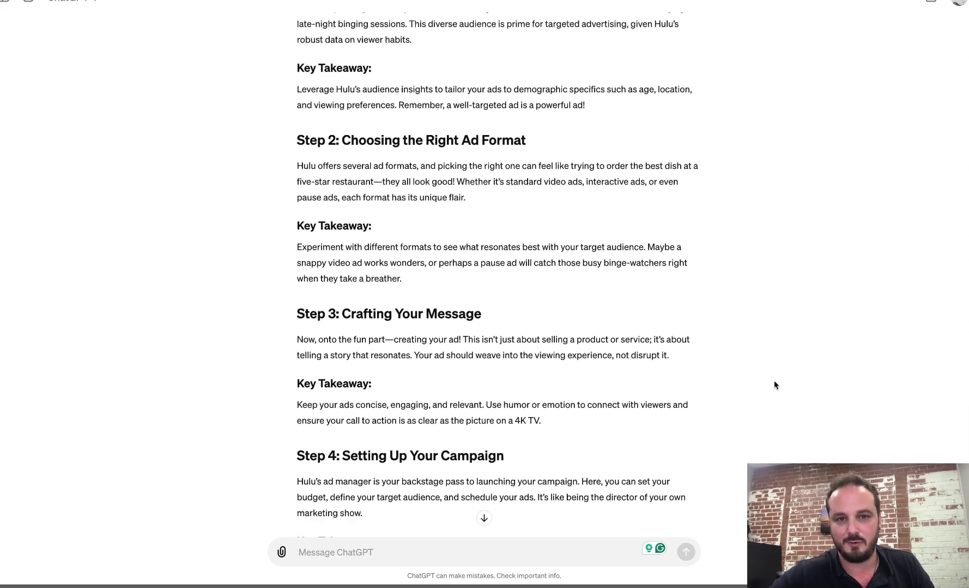
scroll(774, 386, down, 1)
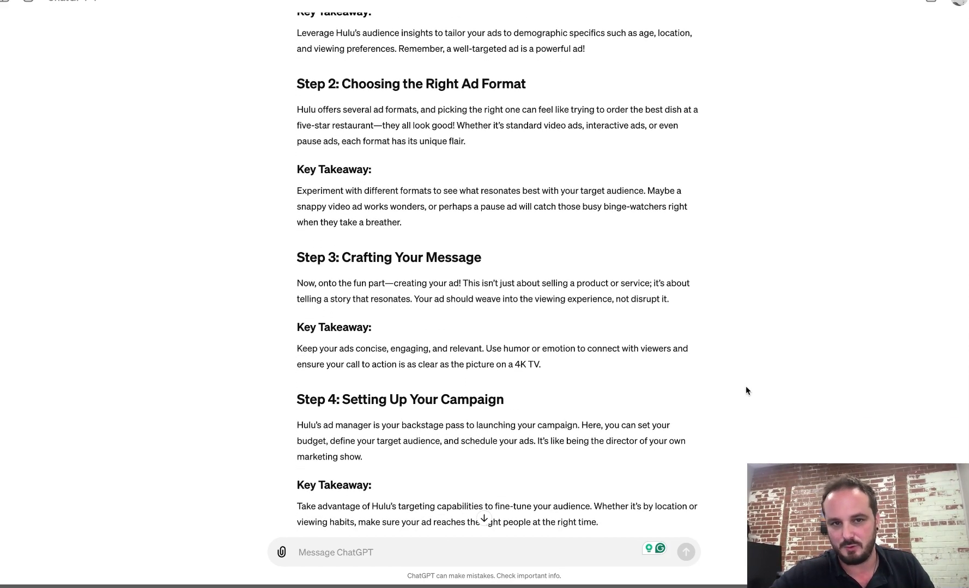
scroll(745, 386, down, 1)
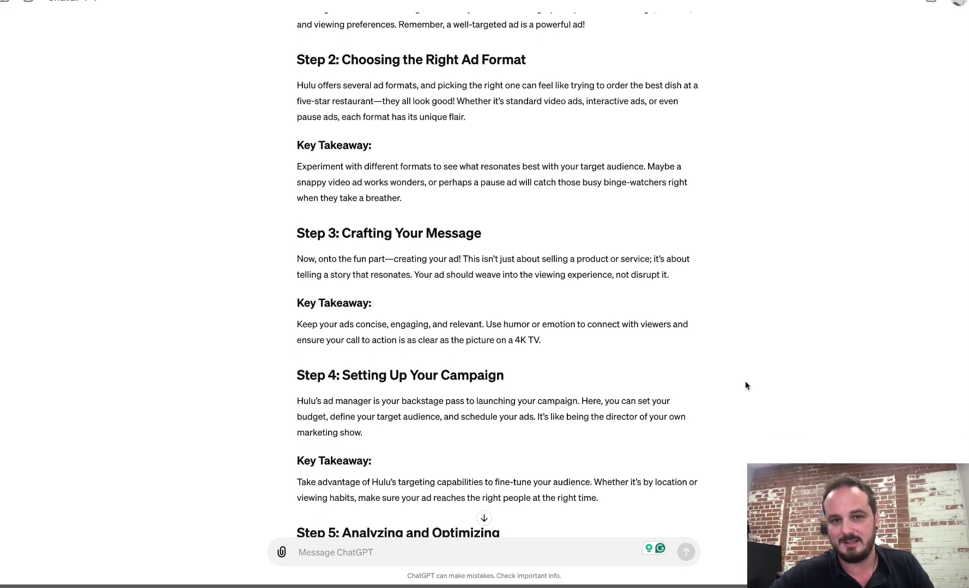
scroll(745, 386, down, 1)
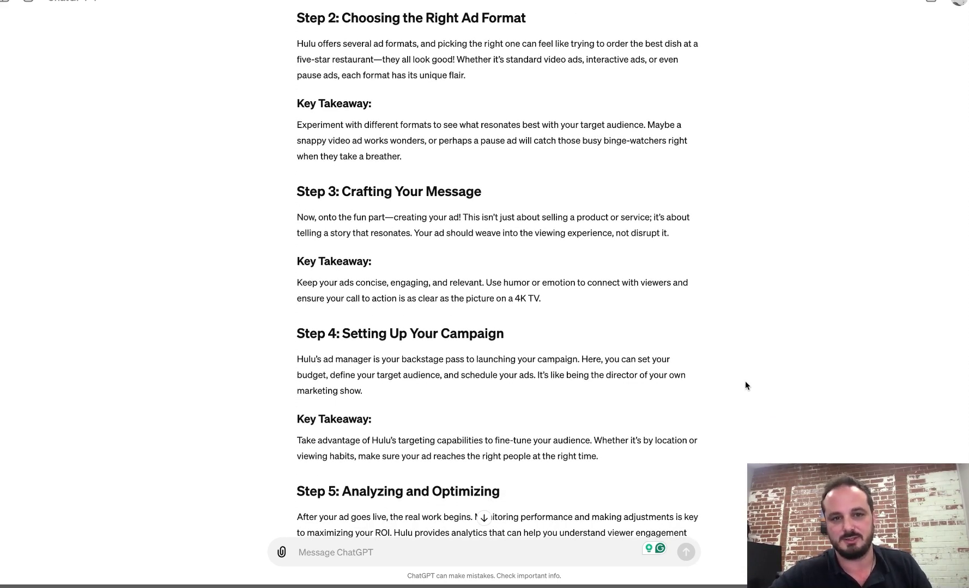
scroll(744, 386, down, 1)
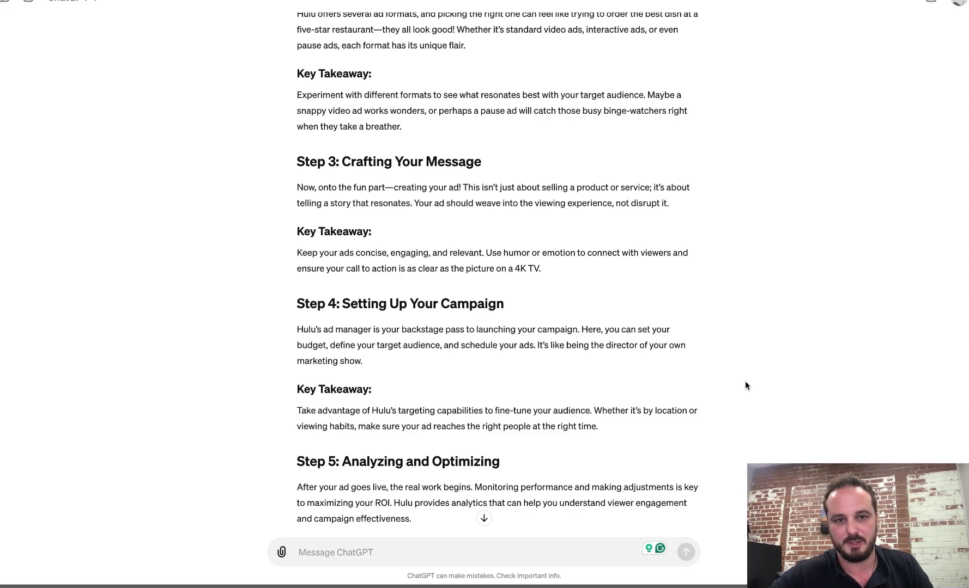
scroll(745, 386, down, 4)
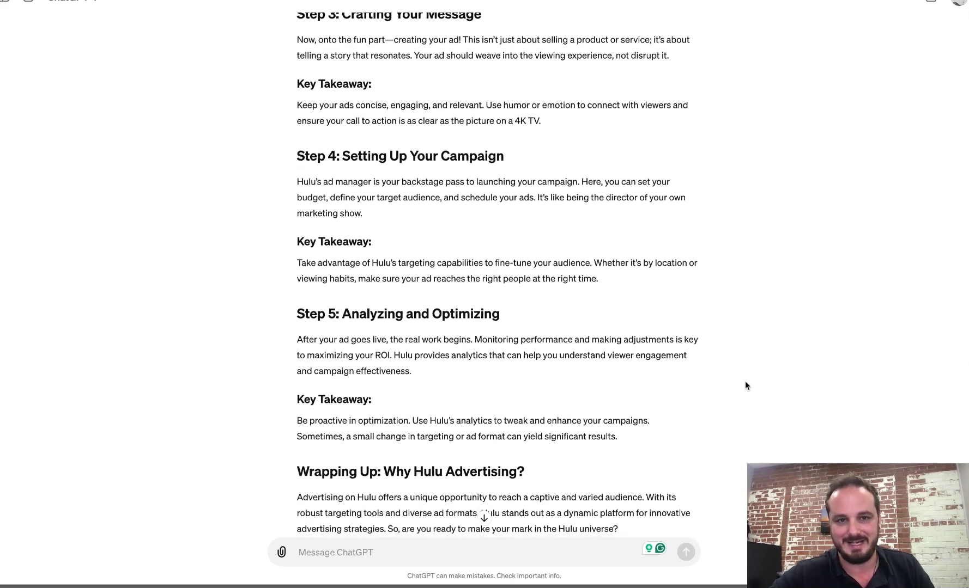
scroll(745, 386, down, 3)
scroll(745, 385, down, 1)
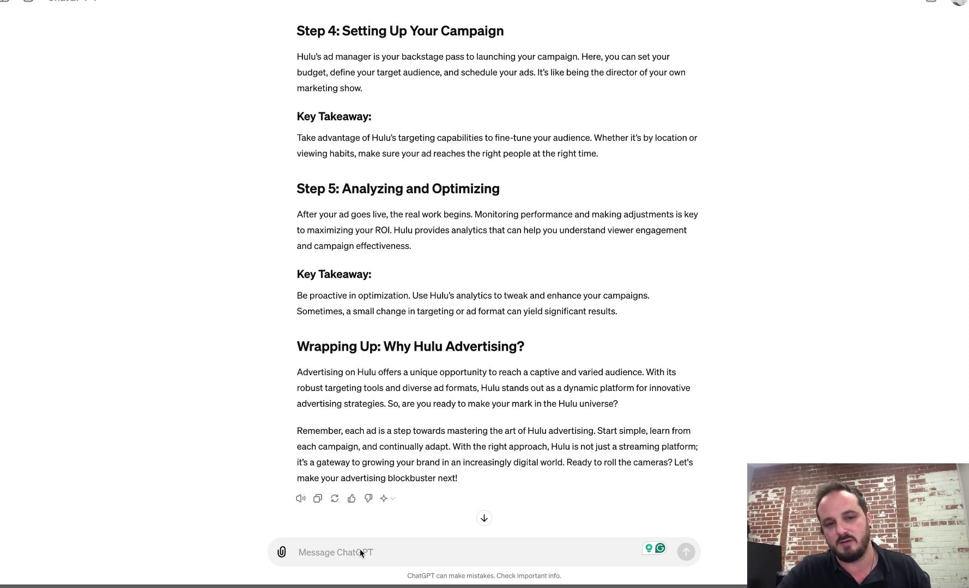
Enter the prompt template that asks to insert, bold and underline listed keywords in an article with minimal changes, ending with "And here's the article:".
click(467, 551)
text(Please insert the following keywords that are separated by commas into the article below and also BOLD and UNDERLINE the inserted keywords inside the article, and do it in a way that keeps the original article EXACTLY the same, with absolutely minimal changes.  Here are the keywords to include in the article: - keyword 1, - keyword 2, - keyword 3, - keyword 4, - keyword 5,...  And here's the article:)
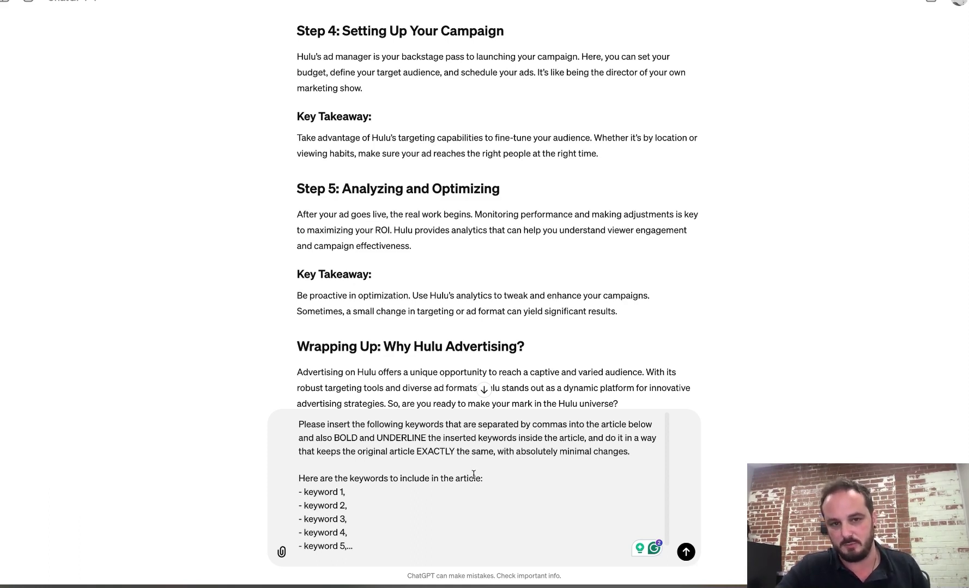
text(And here's the article:)
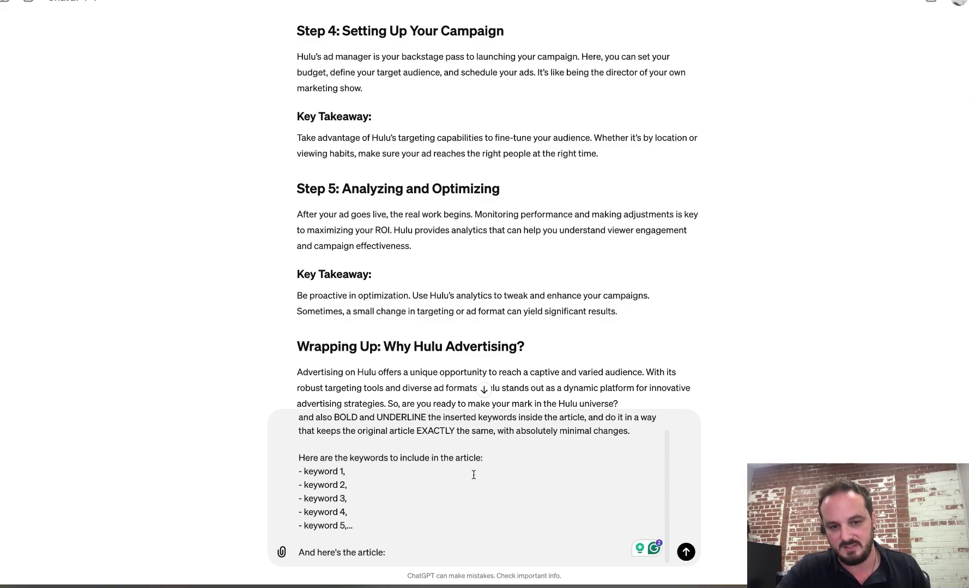
Copy the ten suggested semantic keywords, from "Hulu advertising costs" to "Hulu marketing tips", over the keyword 1–5 placeholders in the prompt.
scroll(489, 313, up, 15)
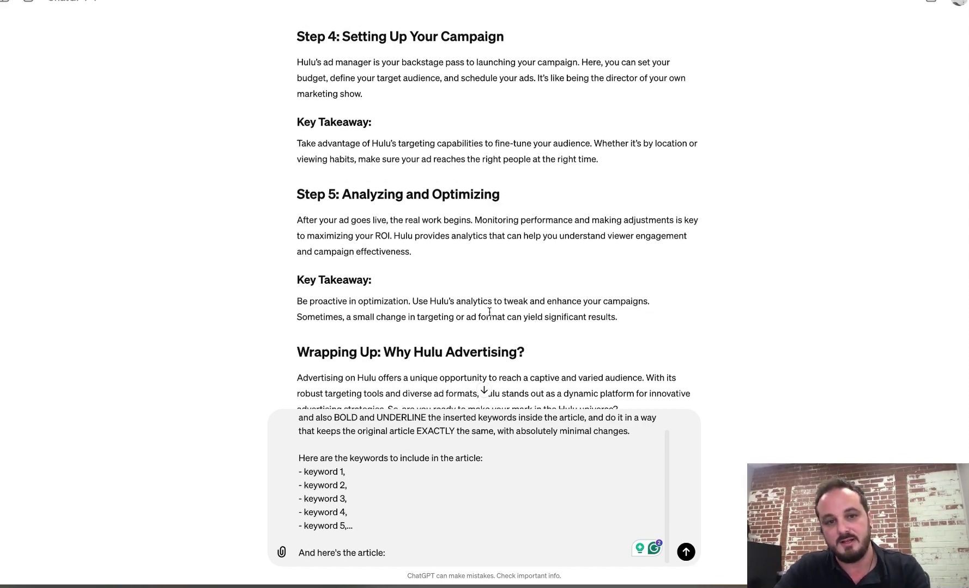
scroll(489, 311, up, 10)
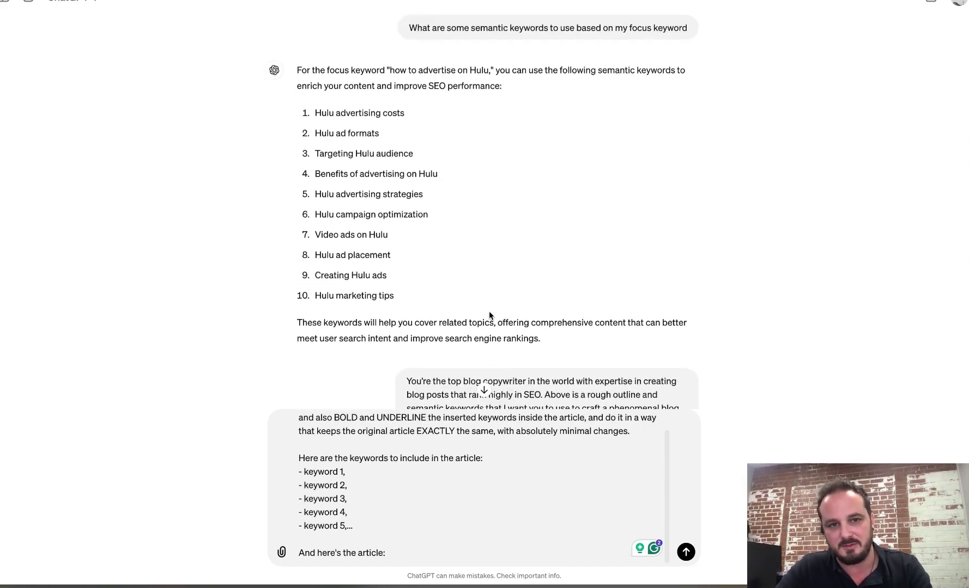
drag(416, 328, 310, 140)
key(ctrl+c)
scroll(434, 218, down, 20)
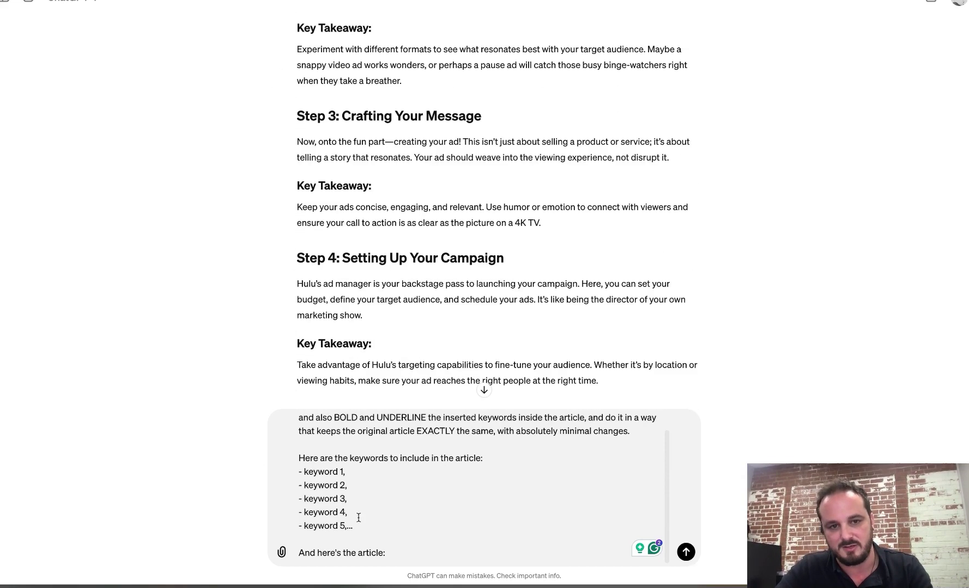
drag(353, 526, 288, 469)
key(ctrl+v)
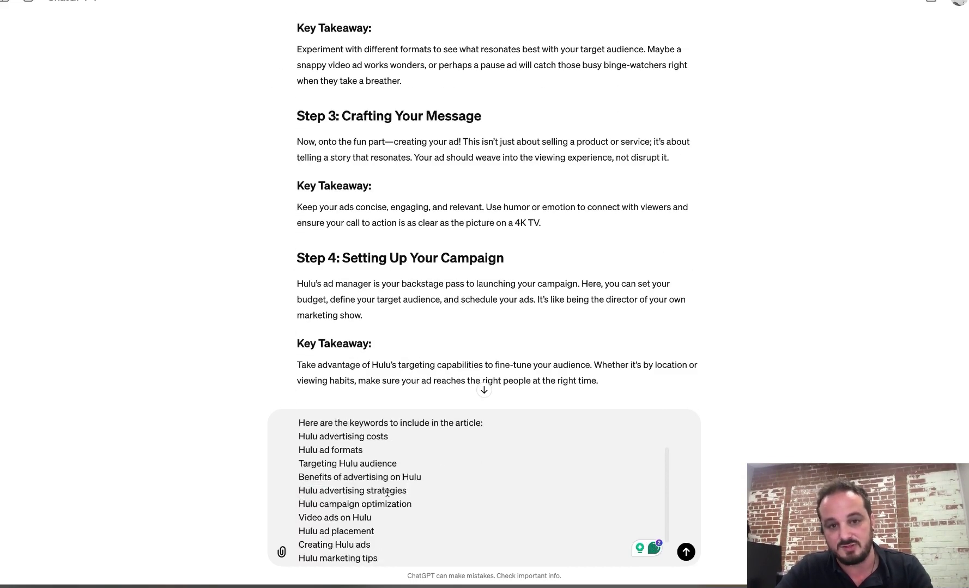
scroll(420, 511, down, 1)
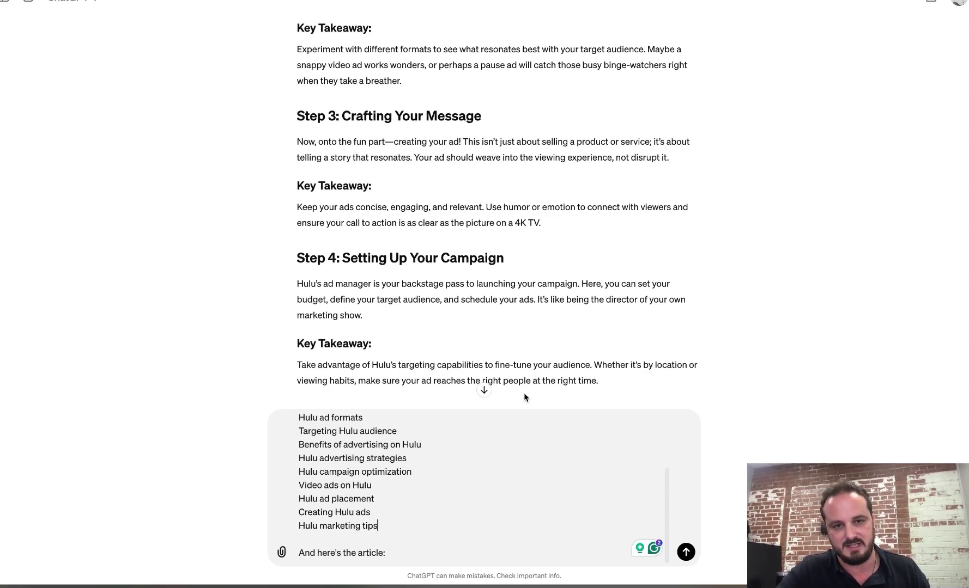
scroll(523, 393, down, 1)
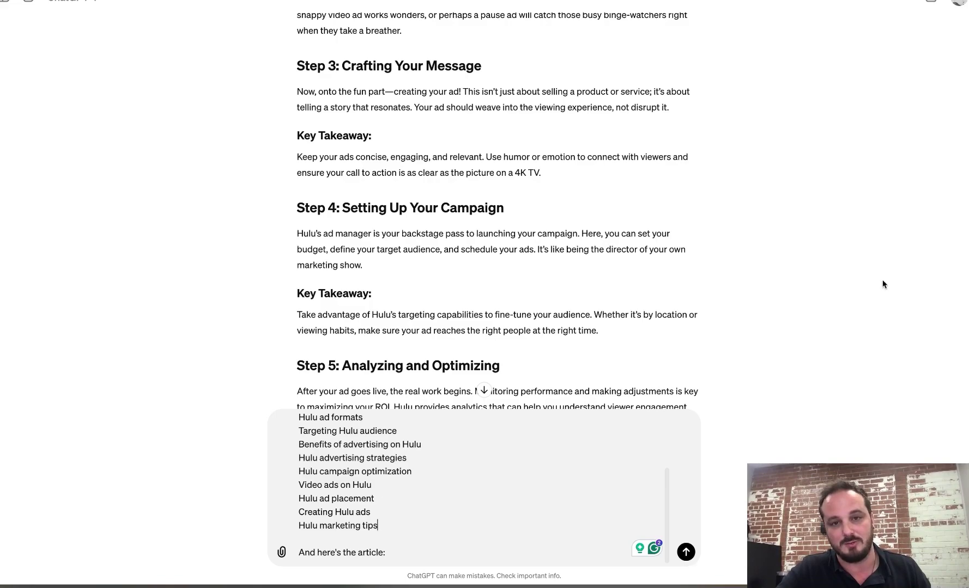
Copy the text of DesignLoud's Advertising on Hulu article, paste it below "And here's the article:" in the ChatGPT prompt, and send it.
key(super+s)
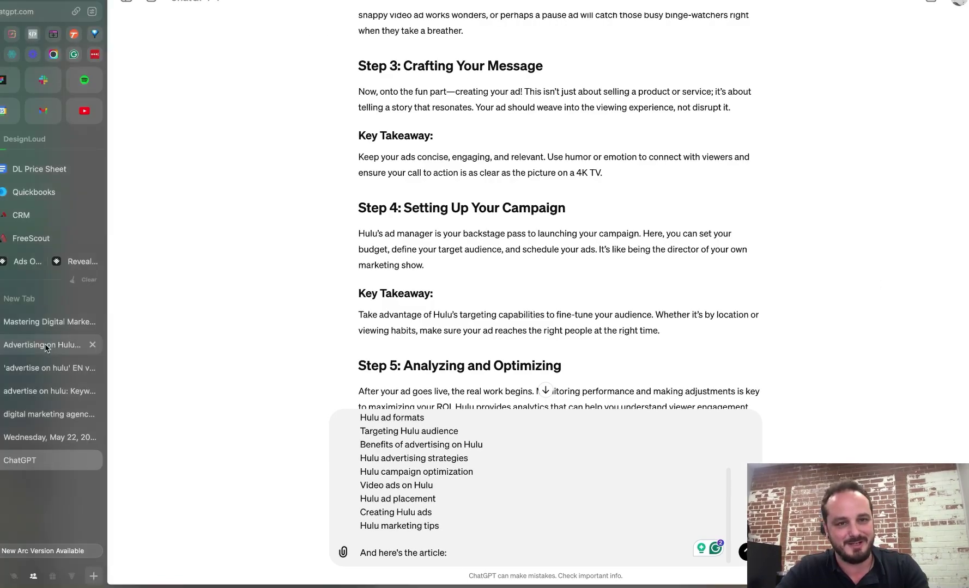
click(50, 346)
scroll(312, 266, up, 10)
scroll(312, 266, up, 20)
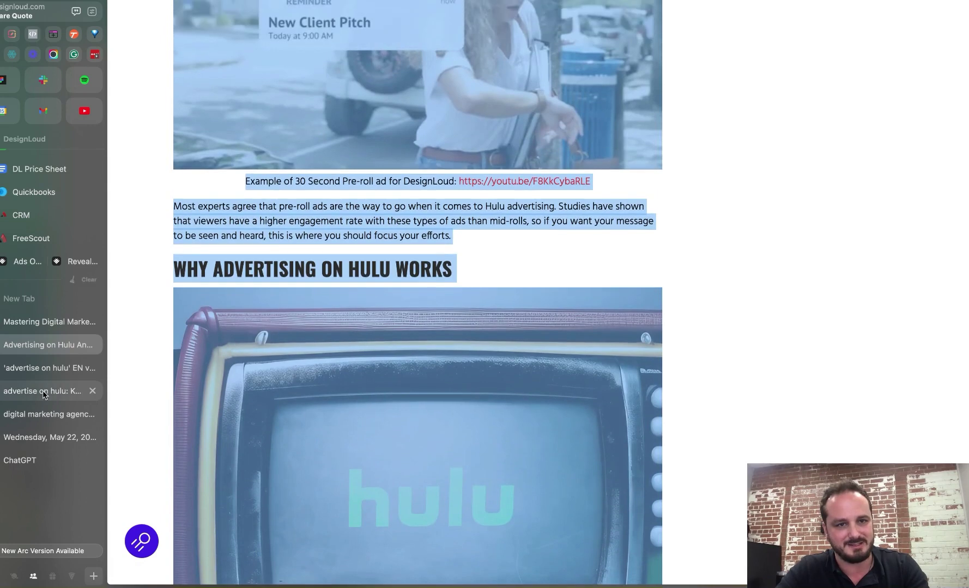
click(37, 462)
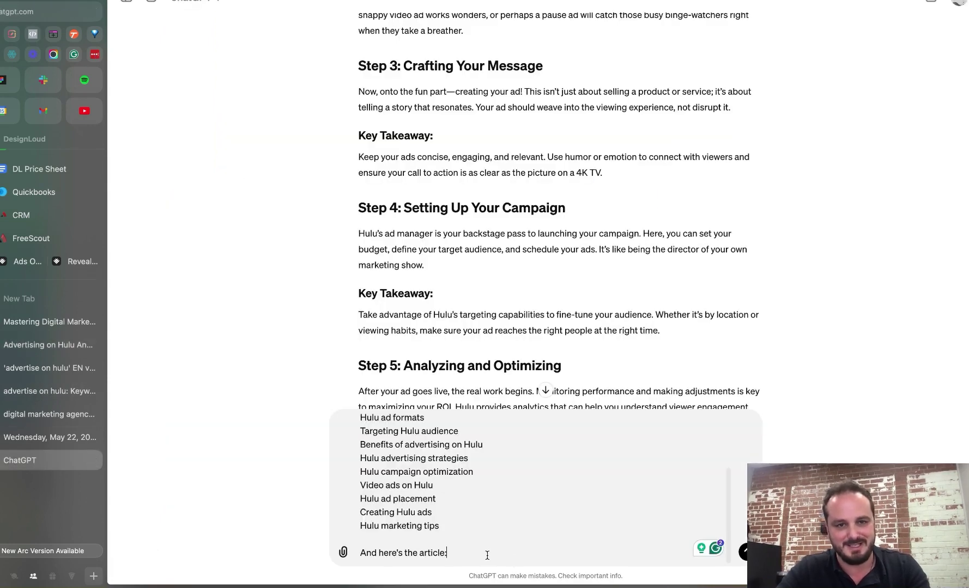
key(shift+Return)
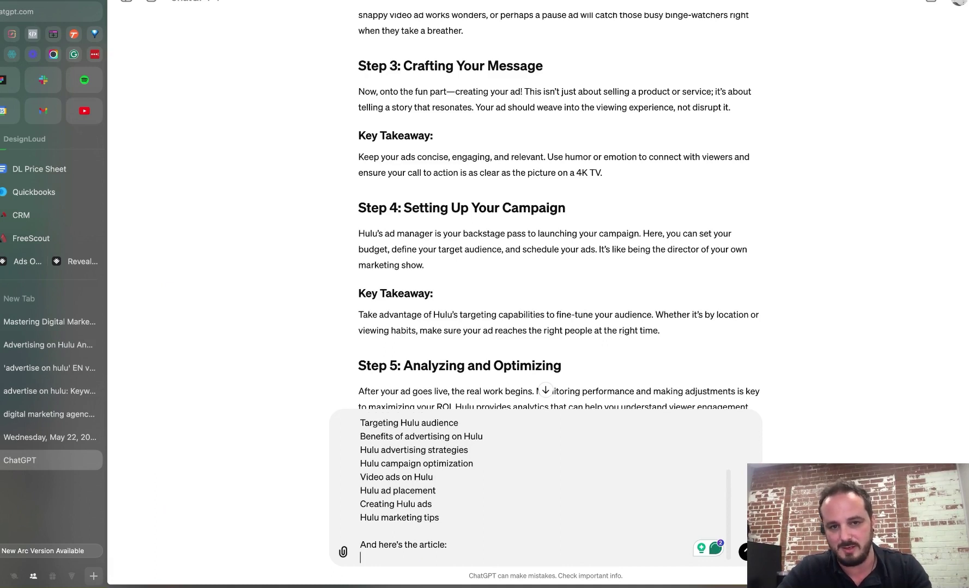
key(super+v)
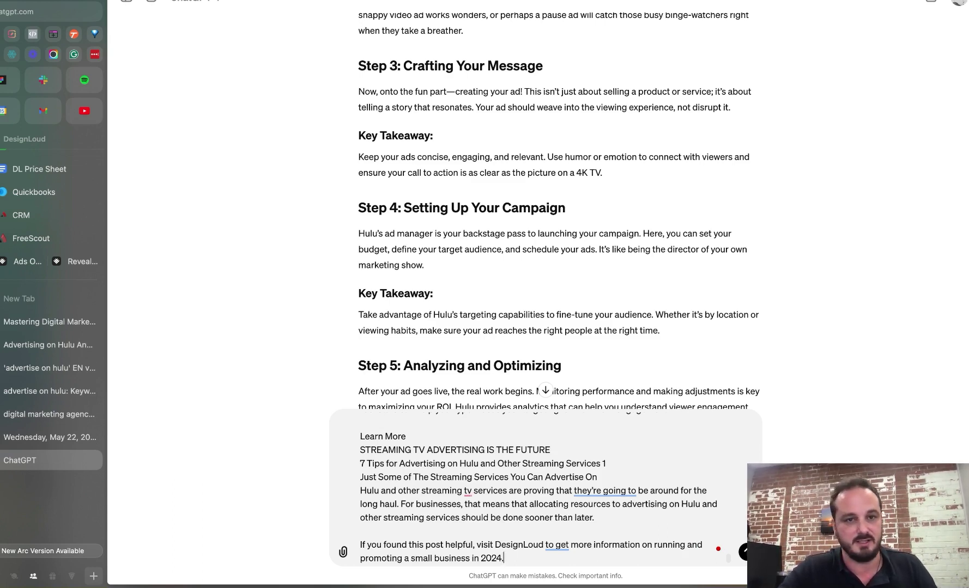
key(Return)
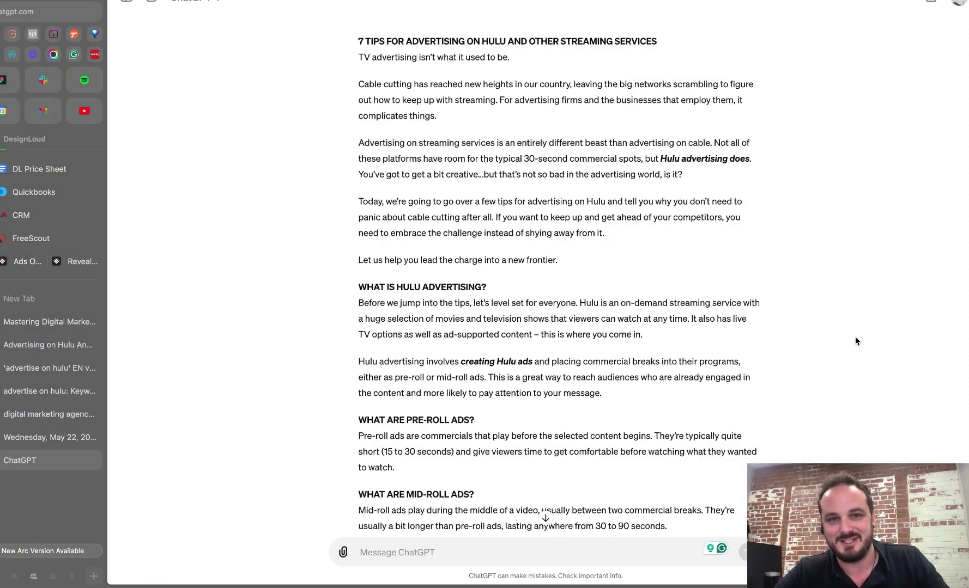
Review the keyword-optimized Hulu article for the bolded keywords, from the introduction through the numbered tips to the ad measurement section.
scroll(856, 341, down, 1)
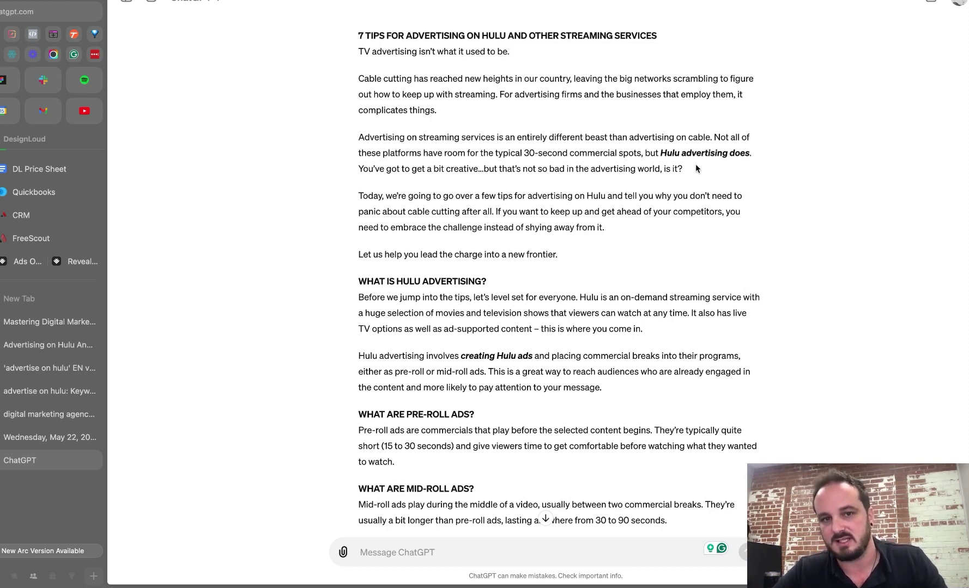
scroll(697, 163, down, 2)
scroll(696, 167, down, 5)
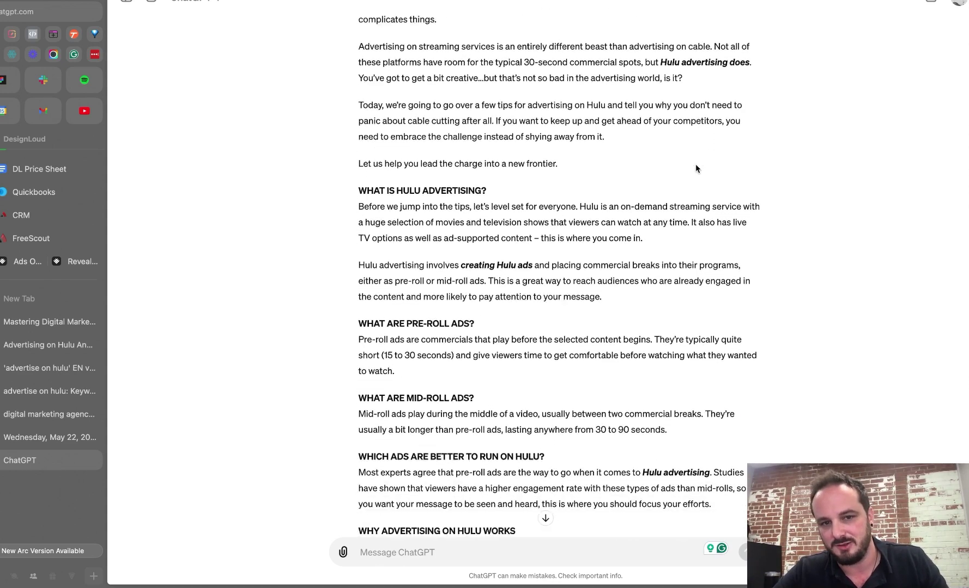
scroll(695, 166, down, 5)
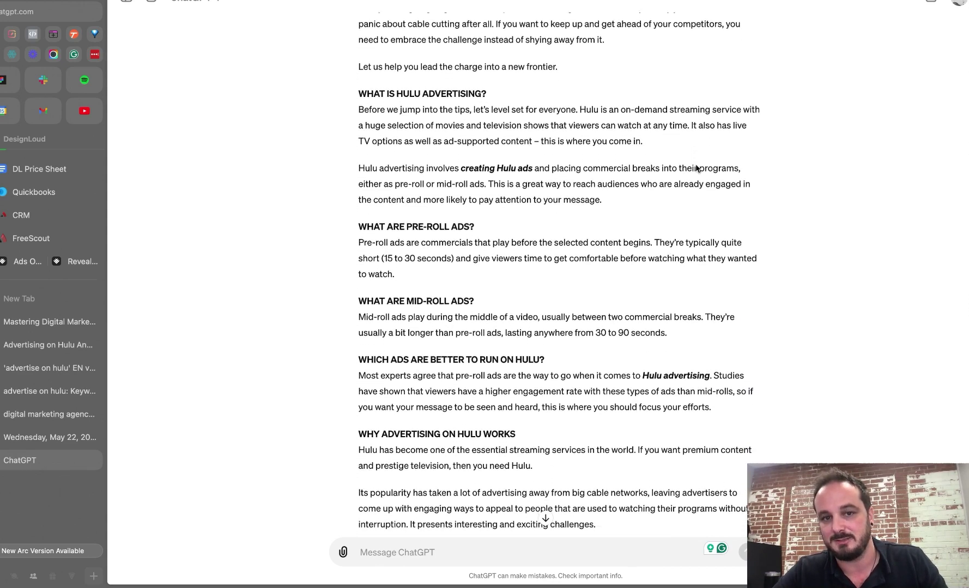
scroll(695, 166, down, 12)
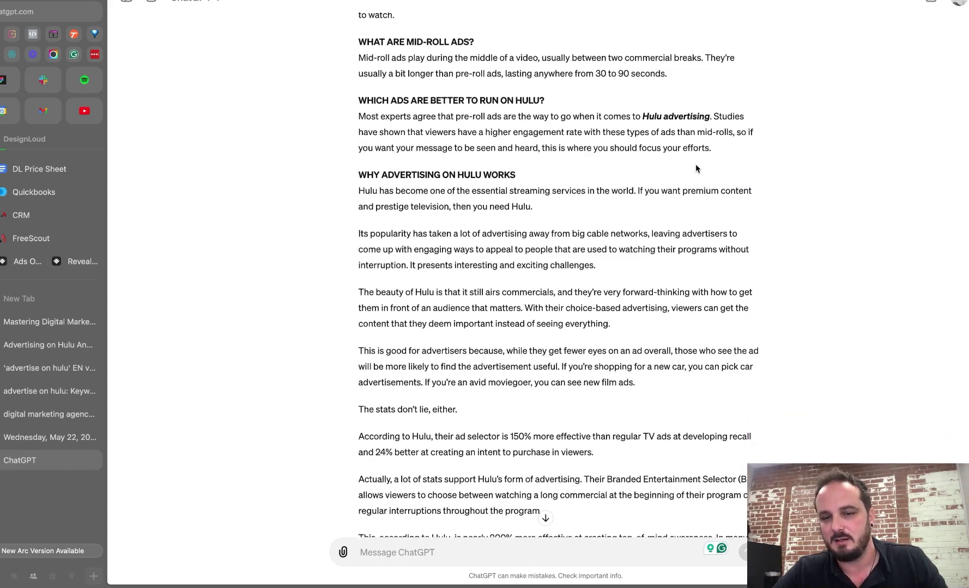
scroll(696, 165, down, 11)
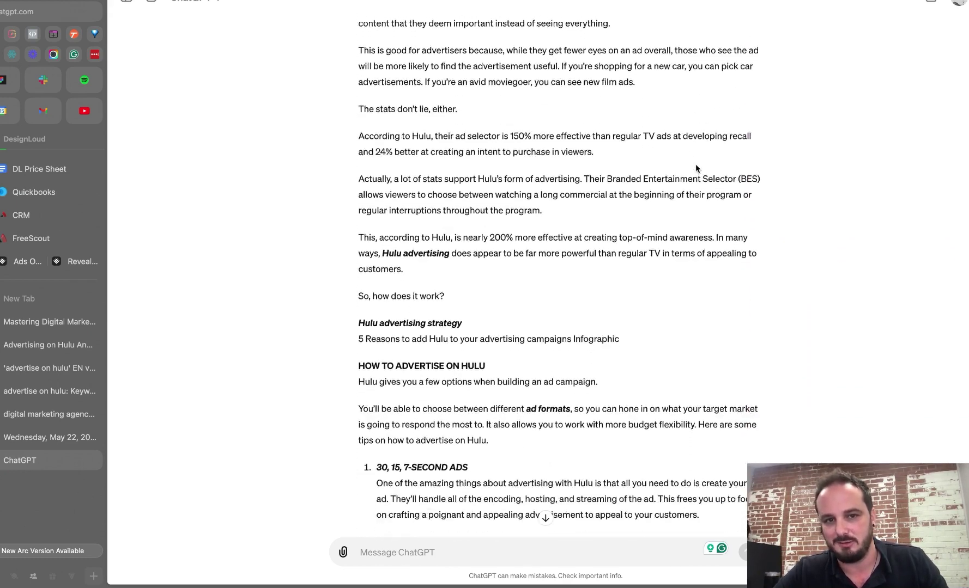
scroll(695, 167, down, 10)
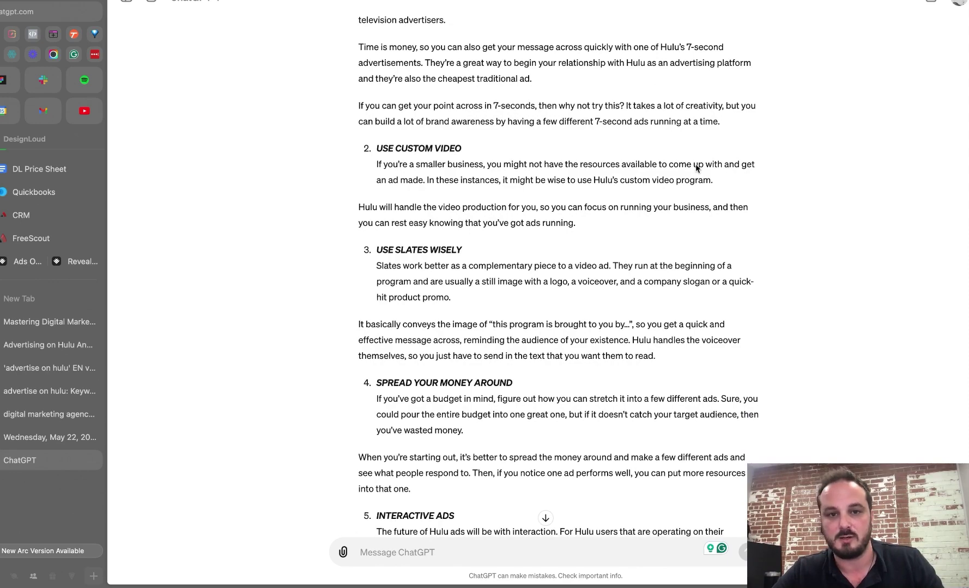
scroll(696, 167, down, 20)
scroll(696, 168, down, 10)
In a new chat with the browser sidebar hidden, enter the SEO plan prompt template covering pillar pages, linking, content and technical audits, and backlinking.
key(super+s)
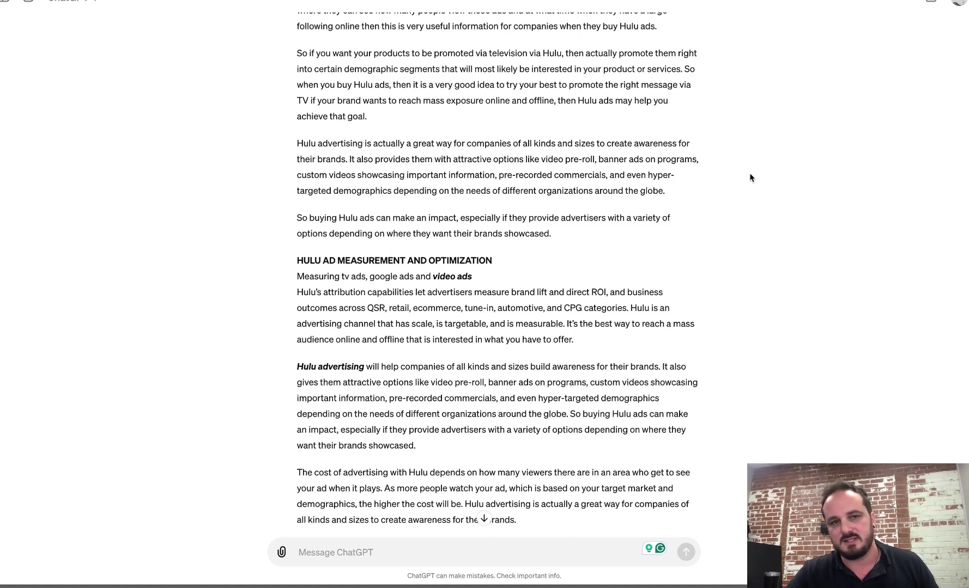
click(28, 5)
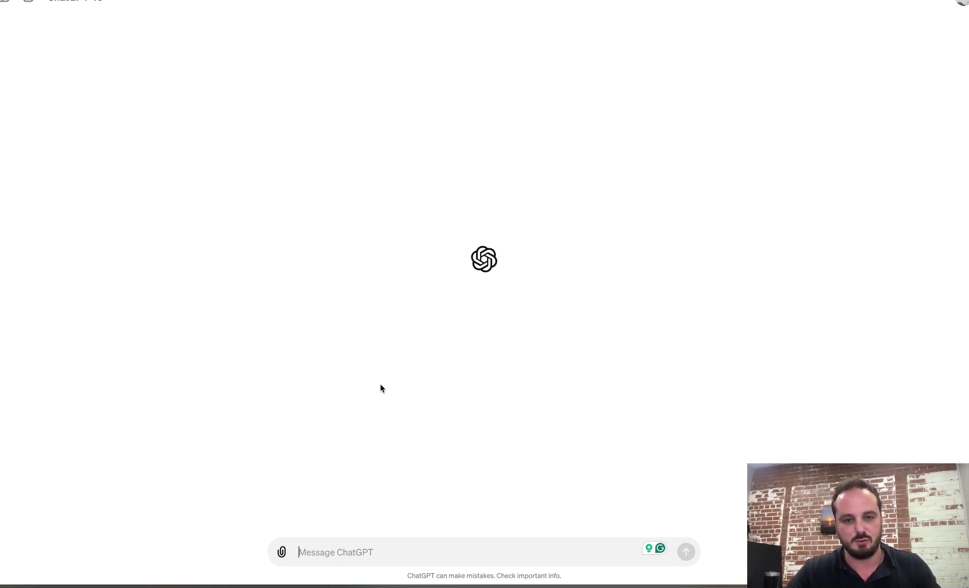
text(You are a Search Engine Optimization expert with a focus on digital marketing. I want you to create a detailed SEO plan for [client business] and website (https://website.com) using the Details below.  The SEO plan should focus mainly on Search Engine Optimization and include ideas for pillar pages and linking, content analysis and audits of existing website, internal and external linking ideas and examples, technical audit of website and backlinking recommendations.)
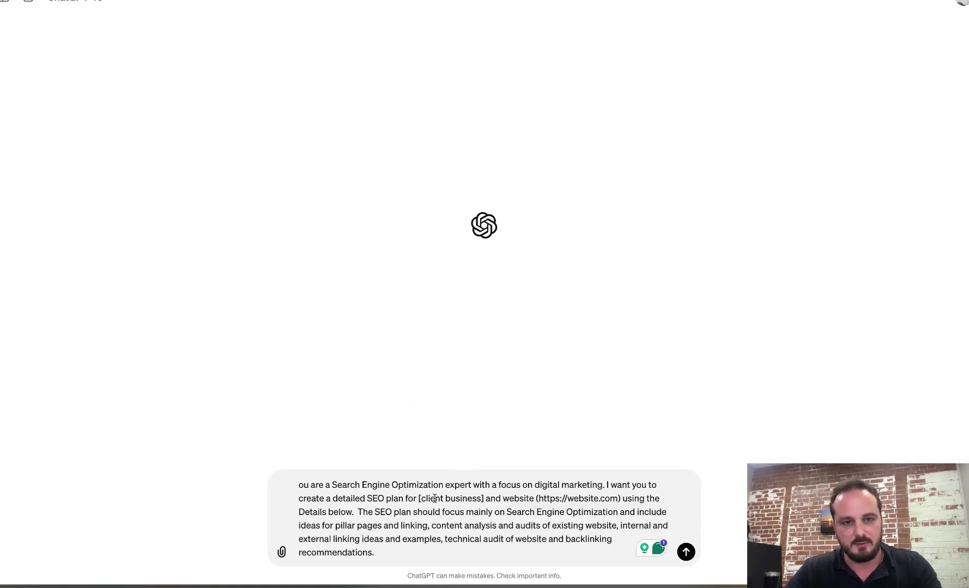
mouse_move(301, 485)
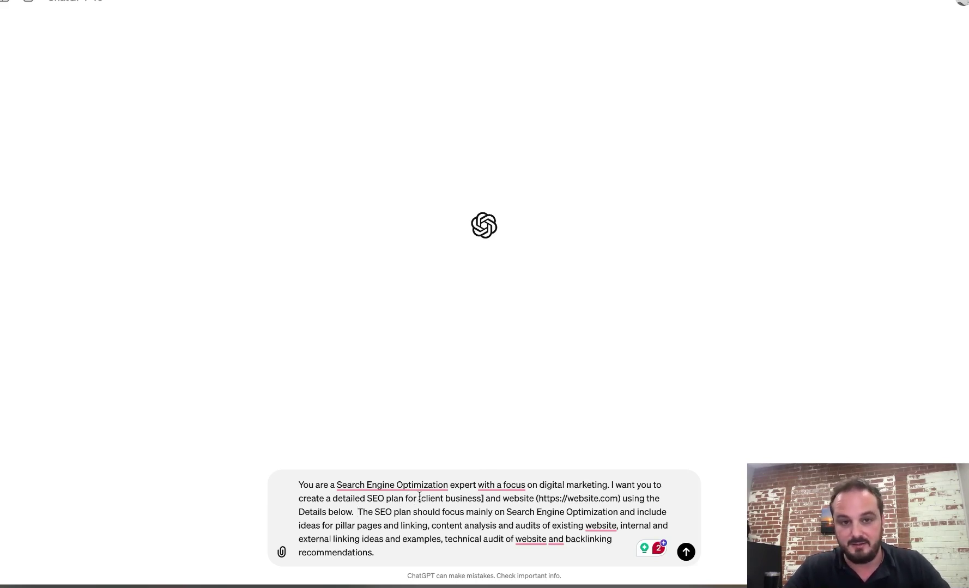
drag(419, 498, 482, 495)
text(SWw)
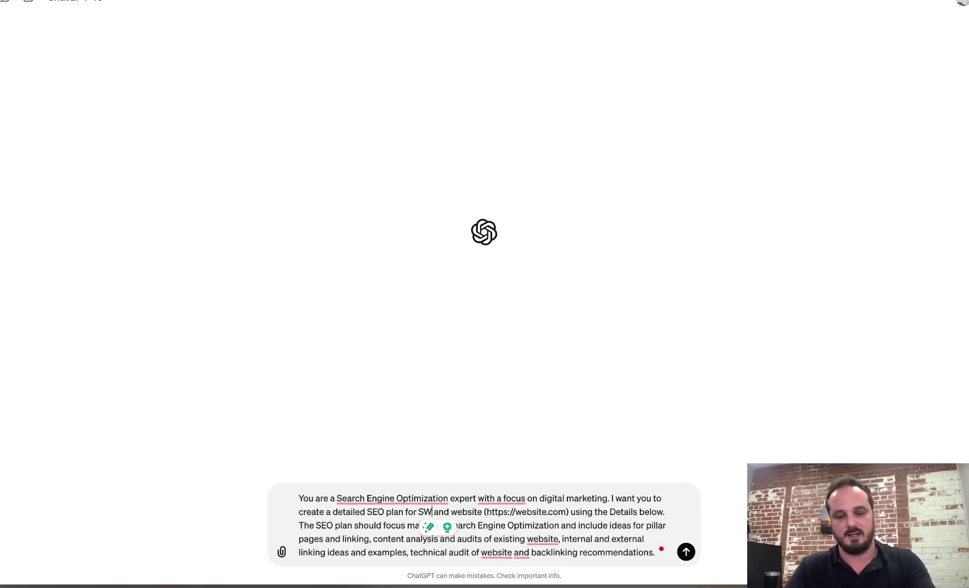
key(BackSpace)
key(BackSpace)
text(well Systems)
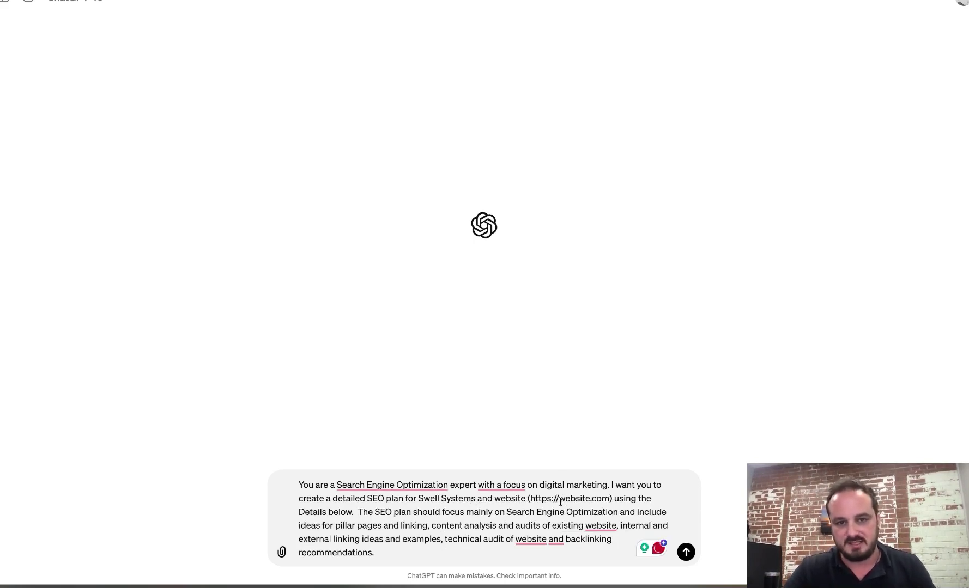
drag(558, 498, 591, 497)
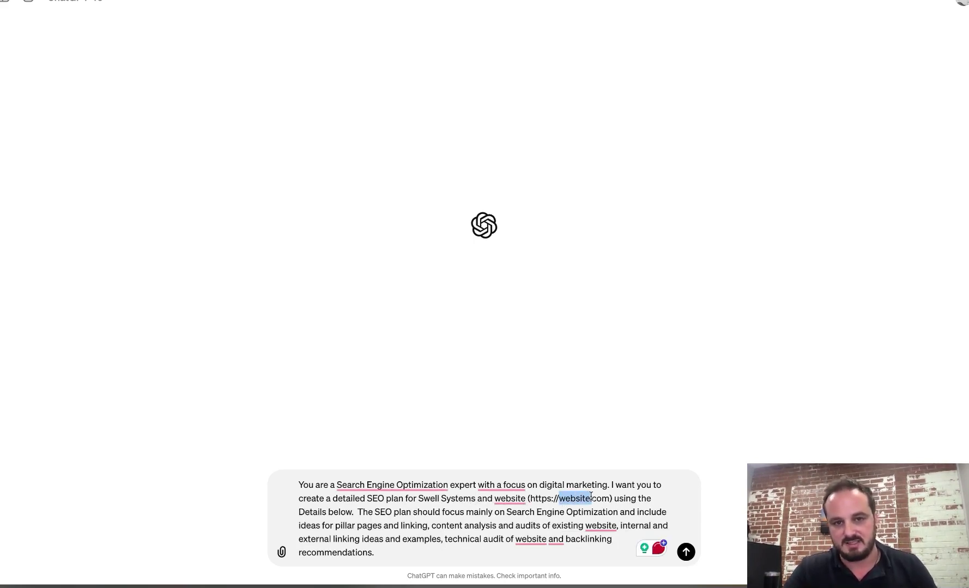
text(swellsystem)
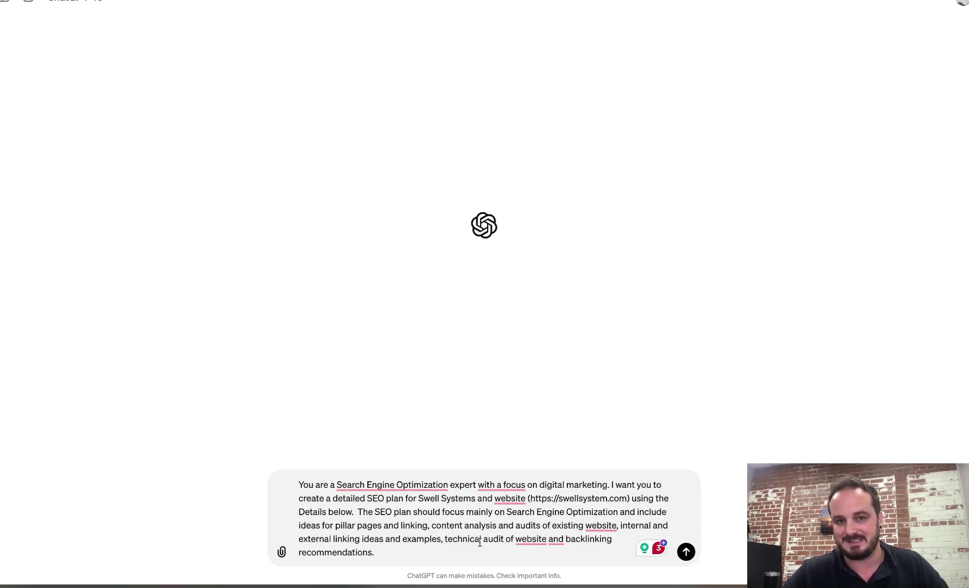
mouse_move(557, 535)
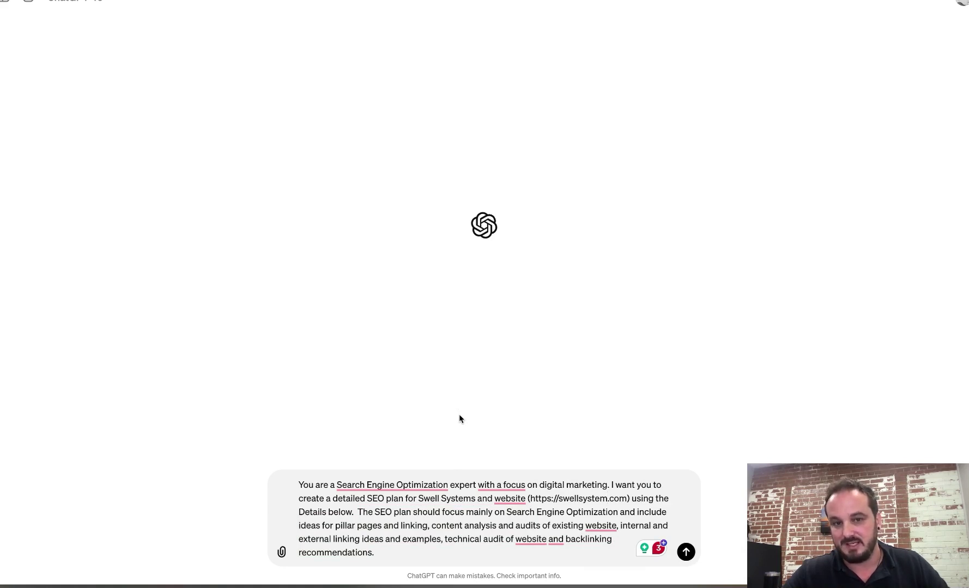
click(409, 550)
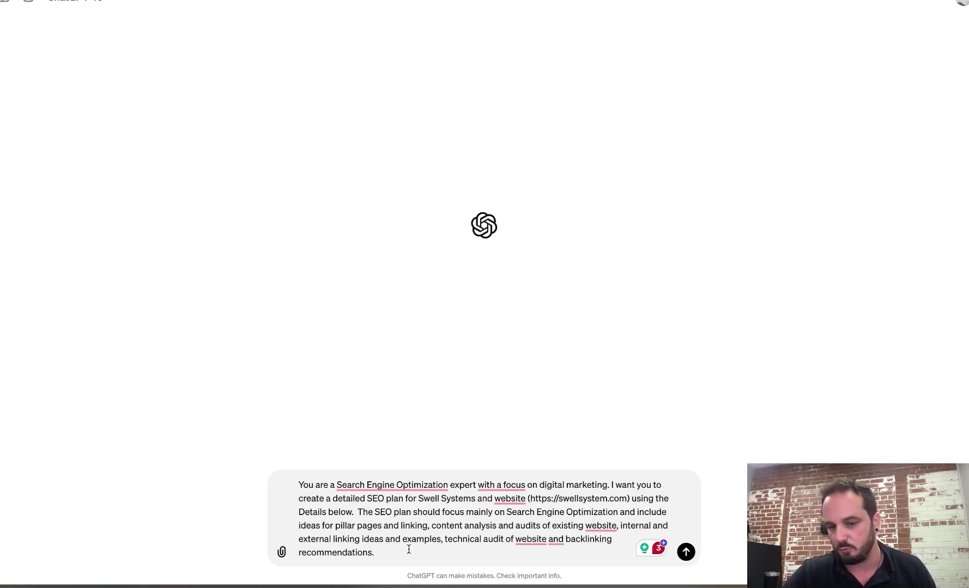
key(Return)
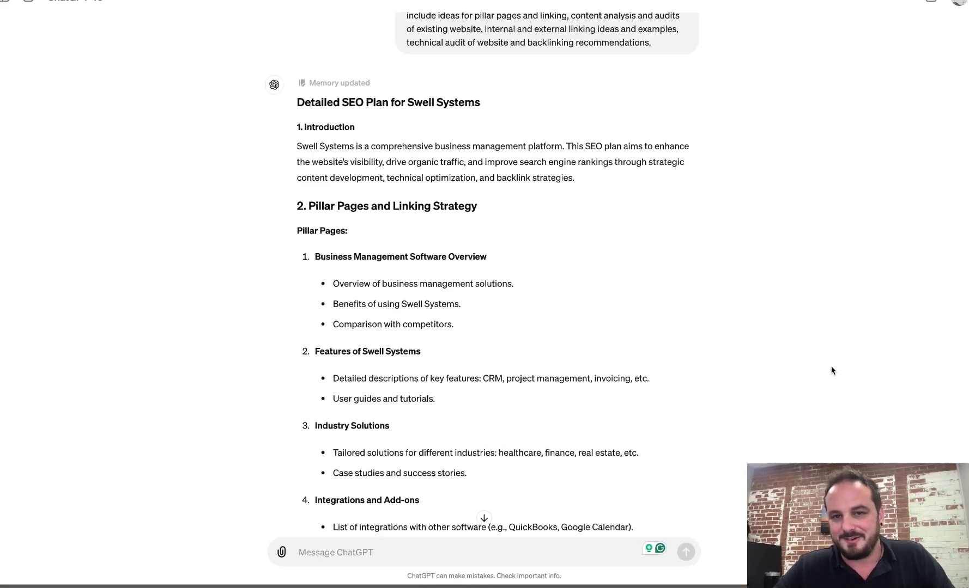
Review the generated Swell Systems SEO plan's introduction, pillar page ideas, and internal and external linking strategy.
scroll(832, 370, down, 1)
scroll(832, 371, down, 1)
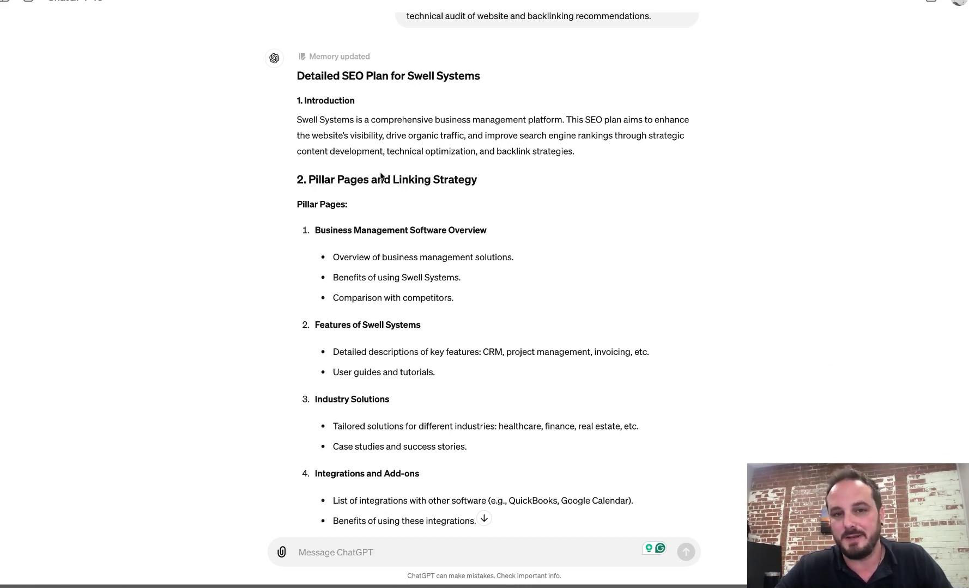
scroll(396, 215, down, 3)
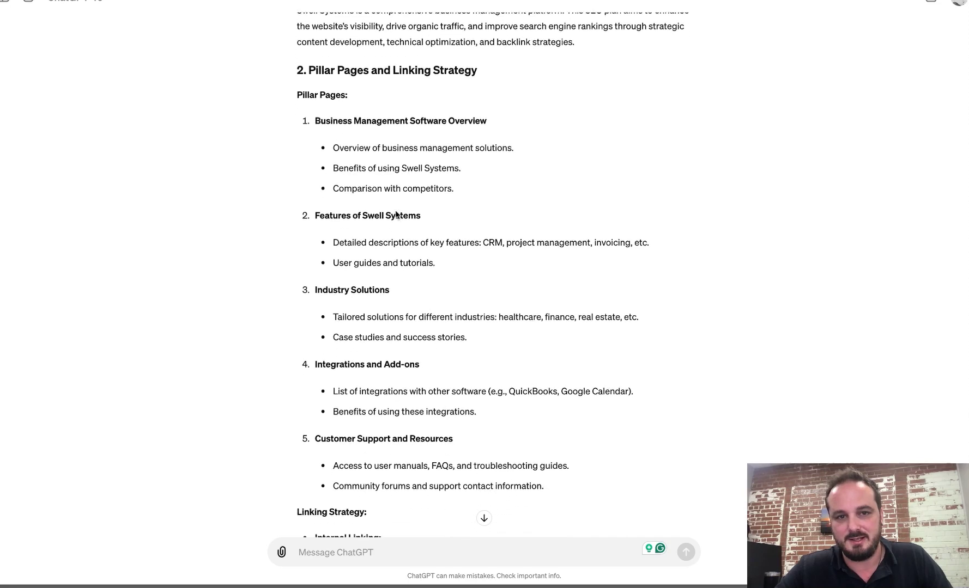
scroll(395, 214, up, 2)
scroll(396, 214, down, 1)
scroll(395, 214, down, 1)
scroll(395, 215, up, 2)
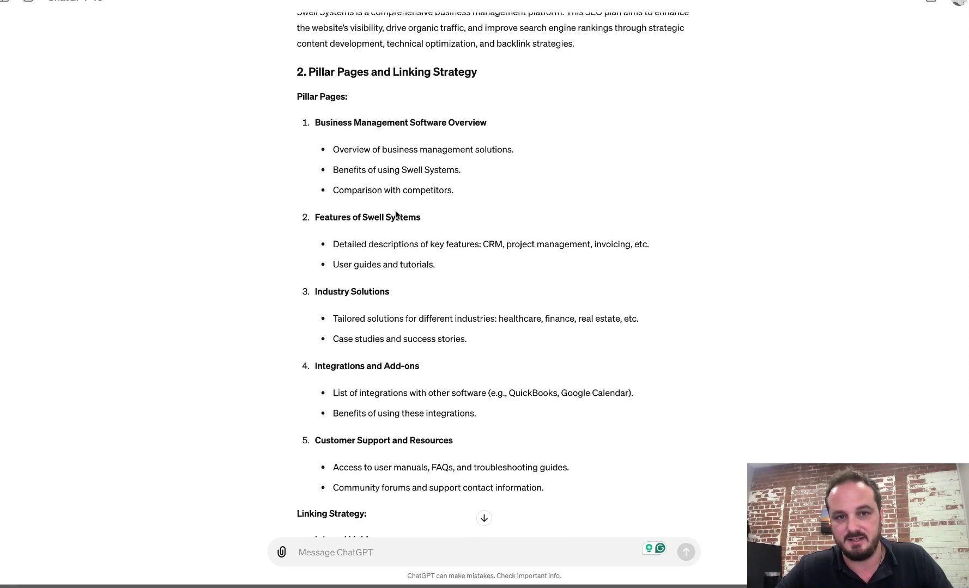
scroll(396, 214, down, 1)
scroll(396, 214, down, 1)
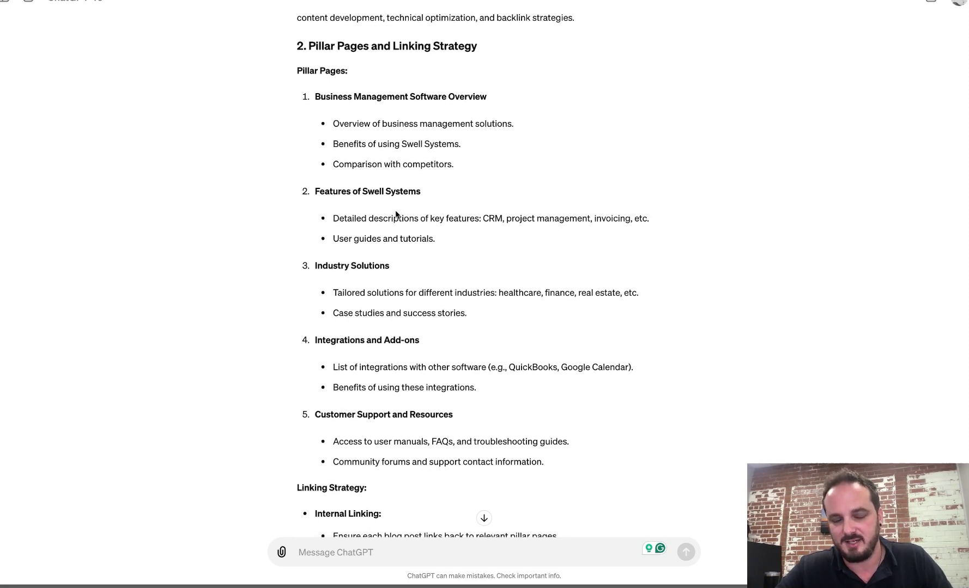
scroll(395, 214, down, 3)
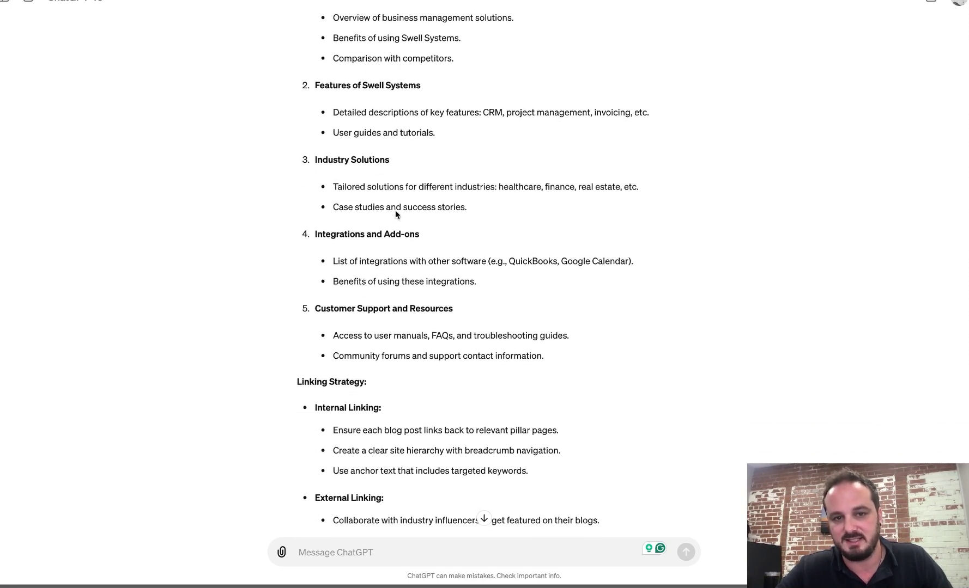
scroll(338, 305, down, 1)
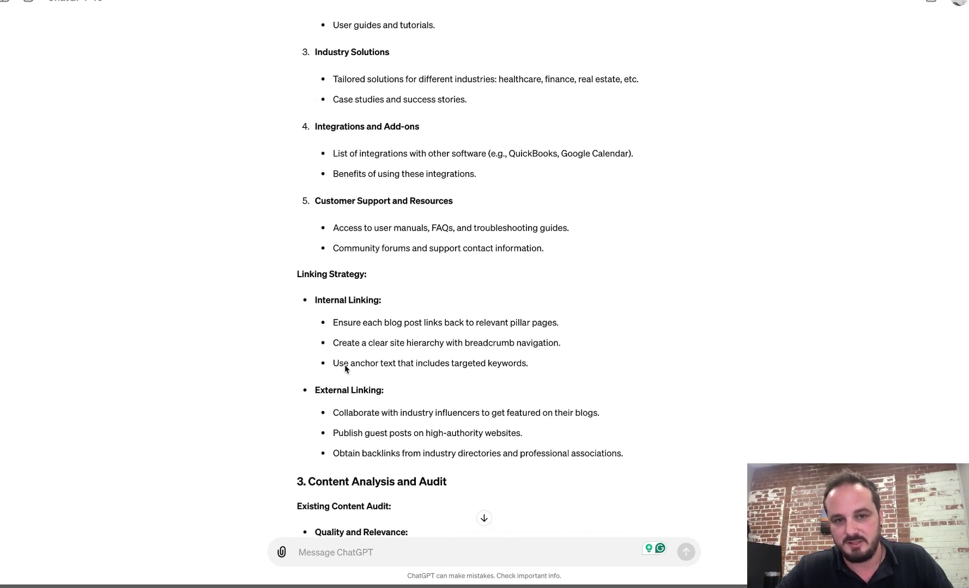
Examine the plan's Content Analysis and Audit, New Content Ideas and Technical SEO Audit sections.
scroll(364, 392, down, 5)
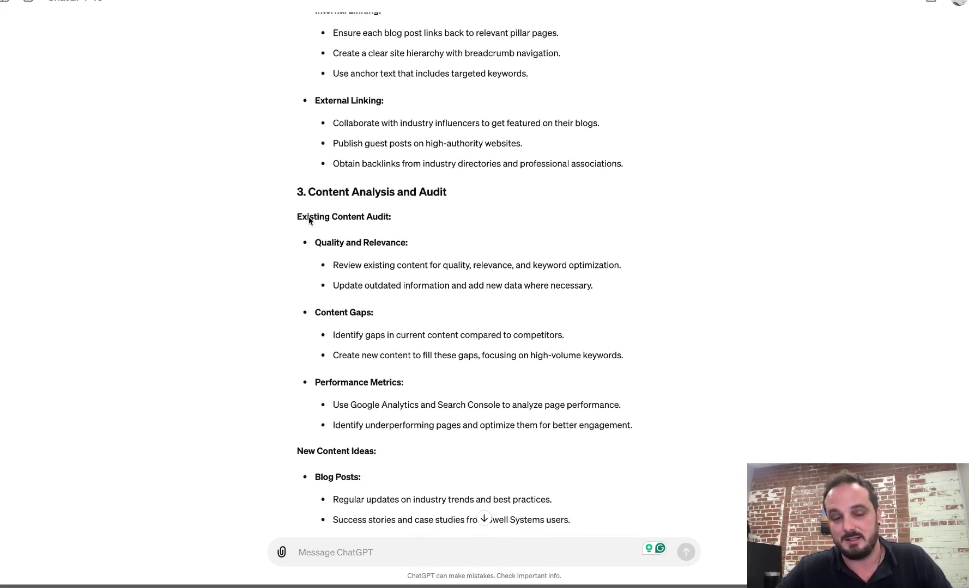
scroll(328, 250, down, 1)
scroll(327, 254, down, 3)
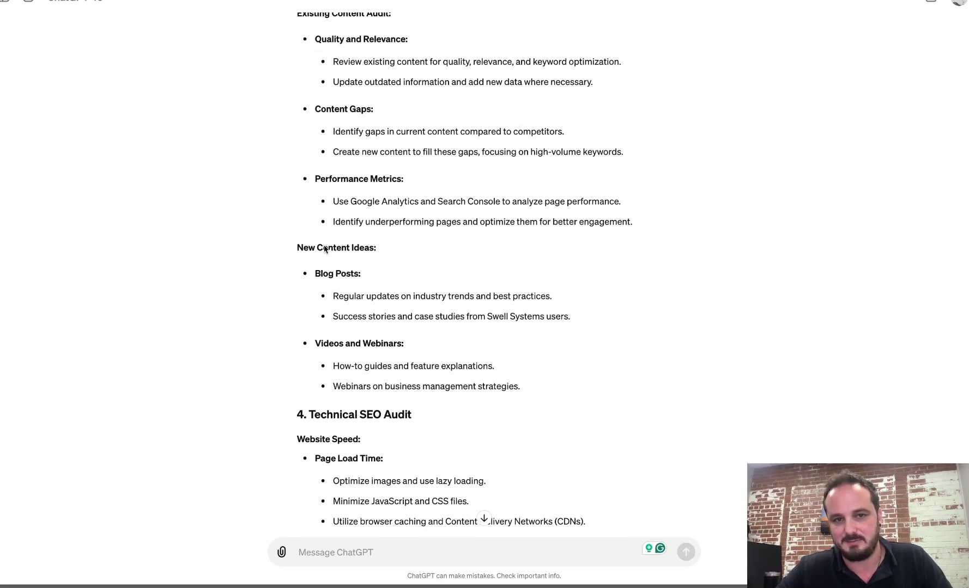
scroll(343, 282, down, 2)
scroll(342, 281, down, 1)
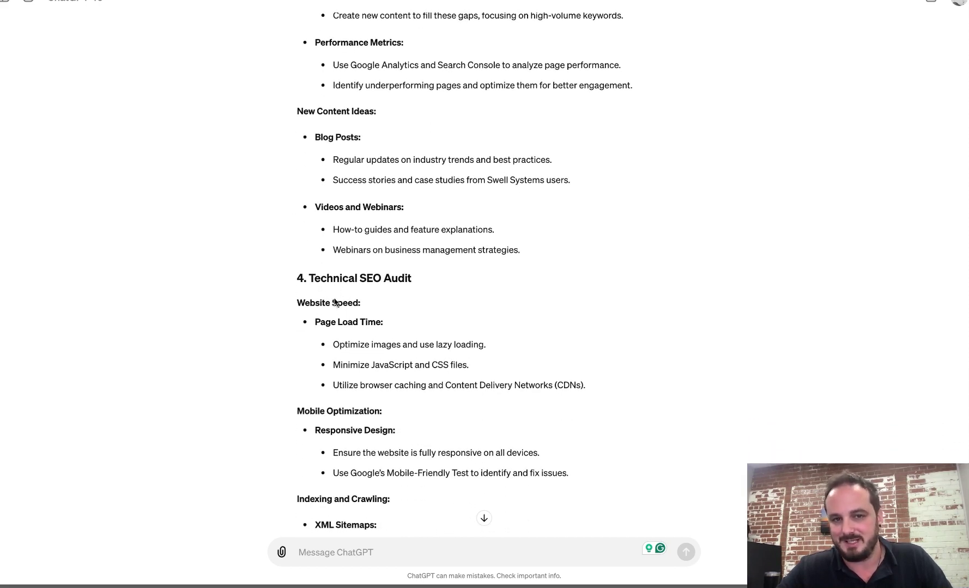
scroll(332, 303, down, 2)
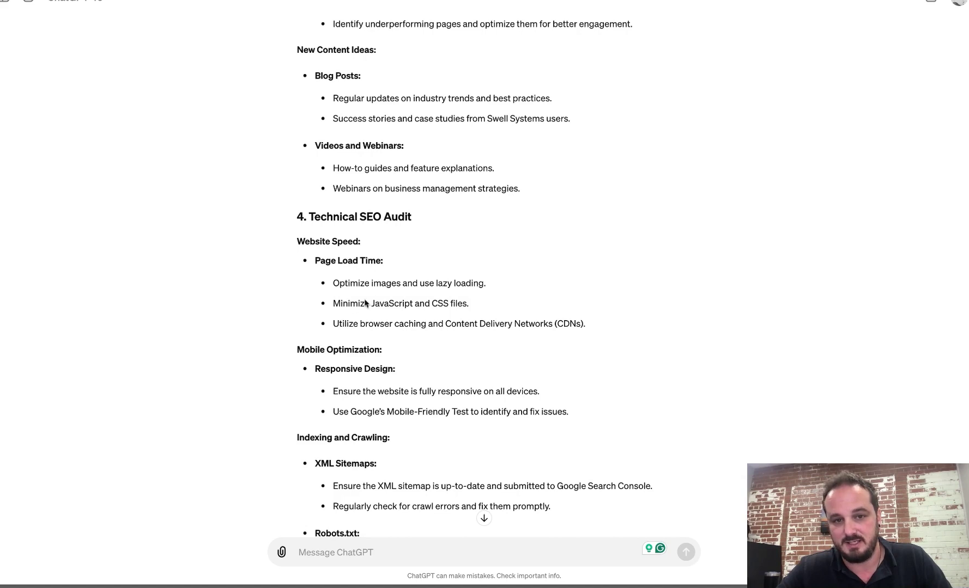
scroll(334, 371, down, 6)
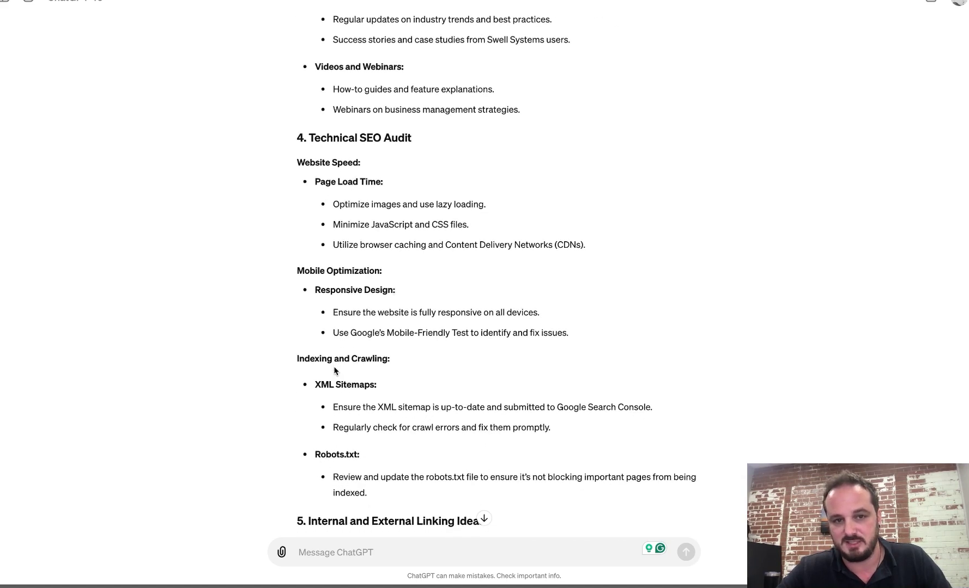
scroll(334, 370, down, 1)
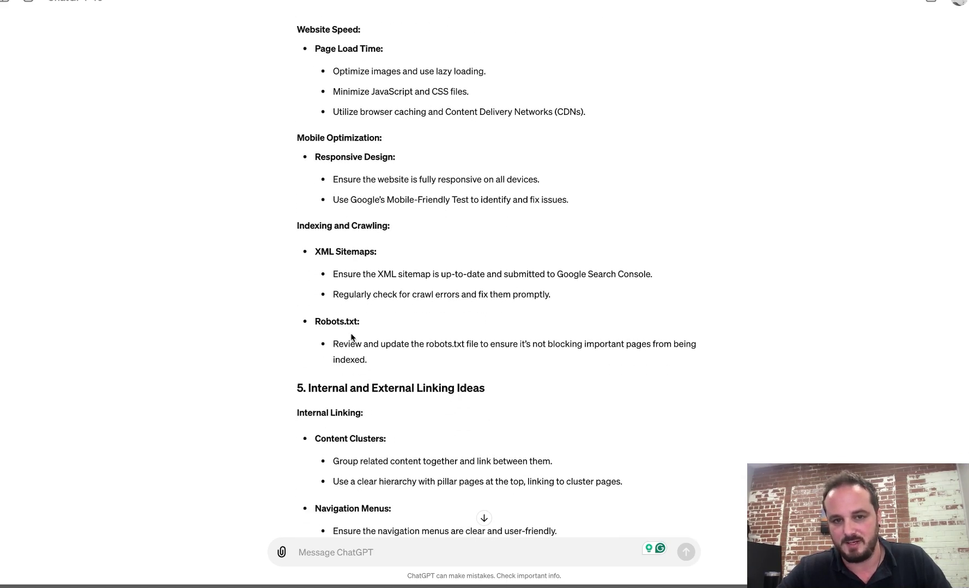
Examine the plan's Internal and External Linking Ideas, Backlinking Recommendations, and Monitoring and Reporting sections.
scroll(343, 380, down, 6)
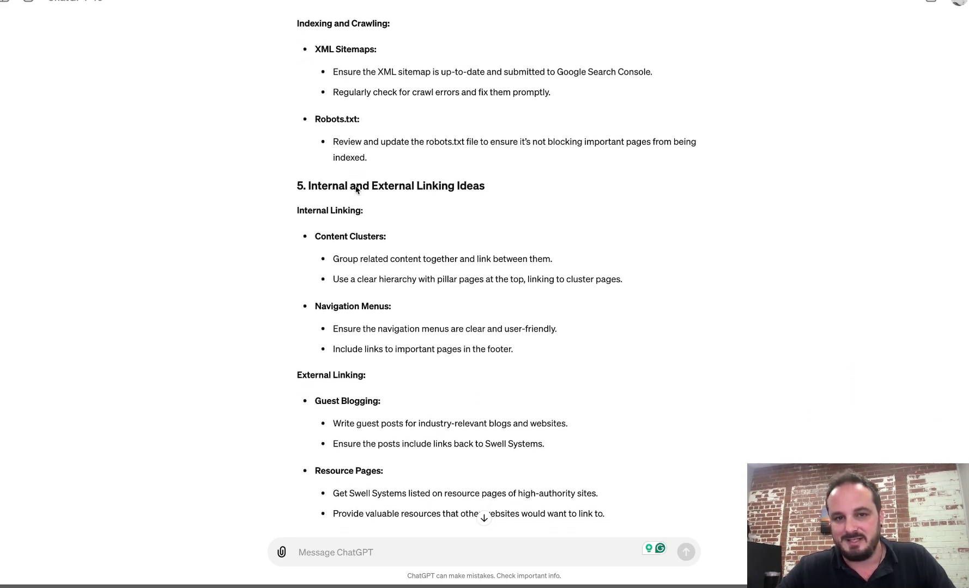
scroll(396, 220, down, 3)
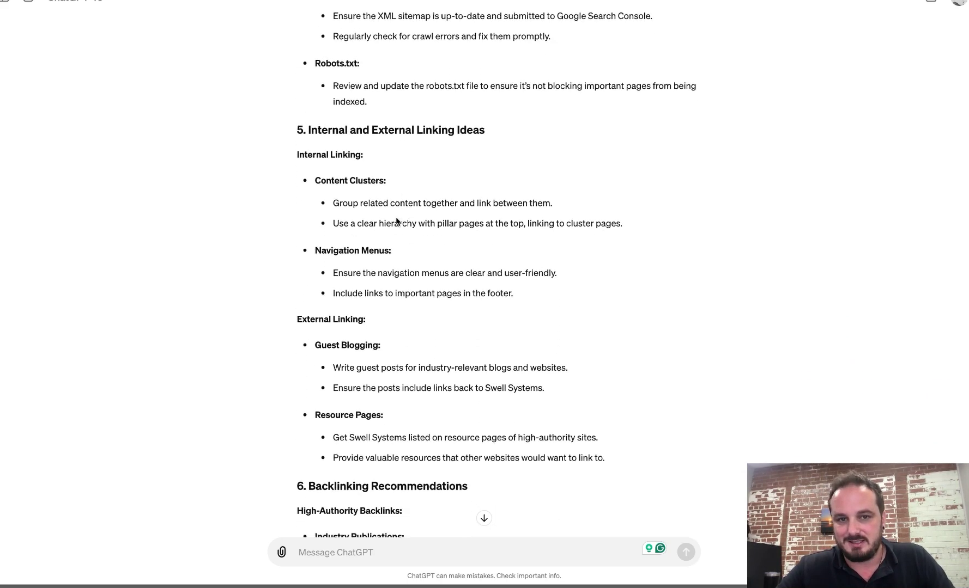
scroll(396, 218, down, 6)
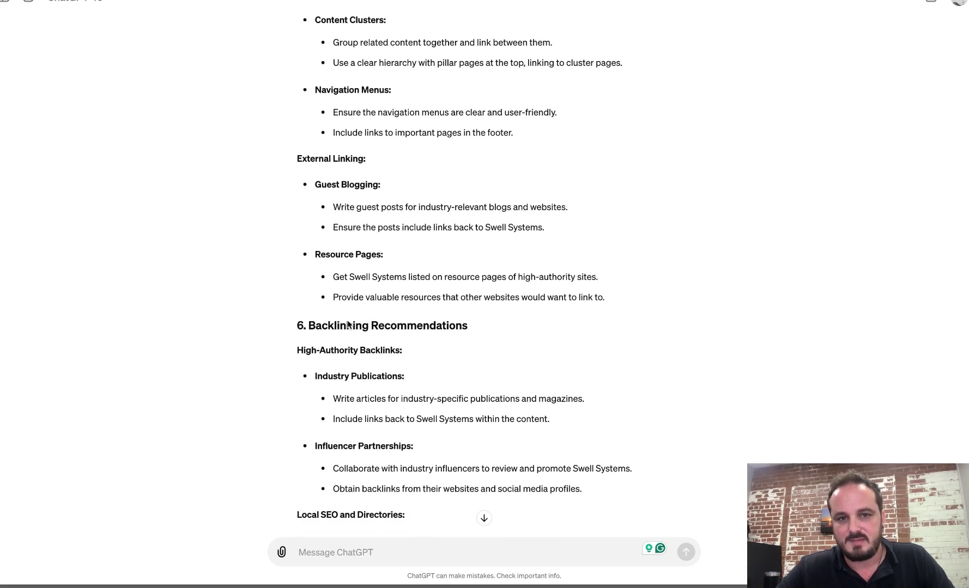
scroll(356, 323, down, 7)
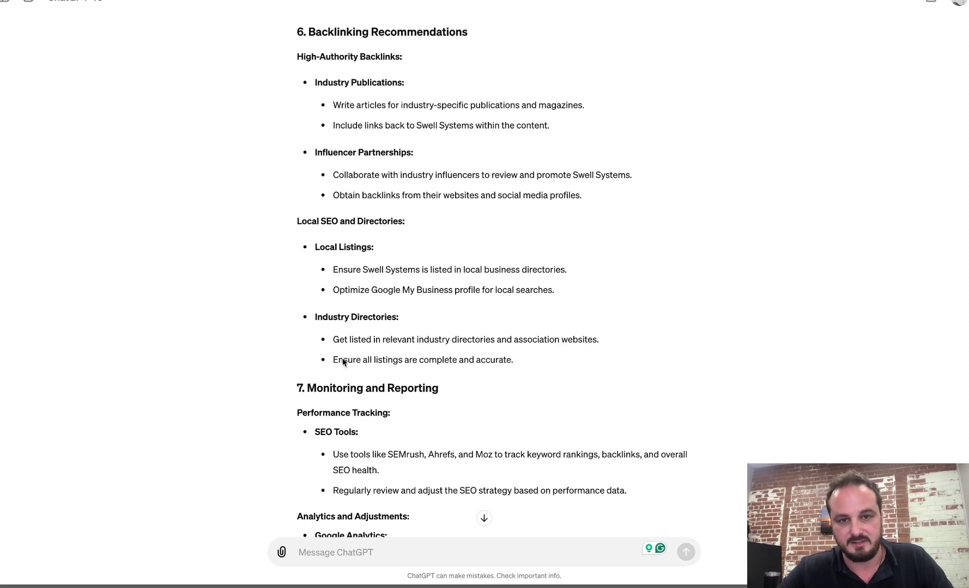
scroll(344, 360, down, 5)
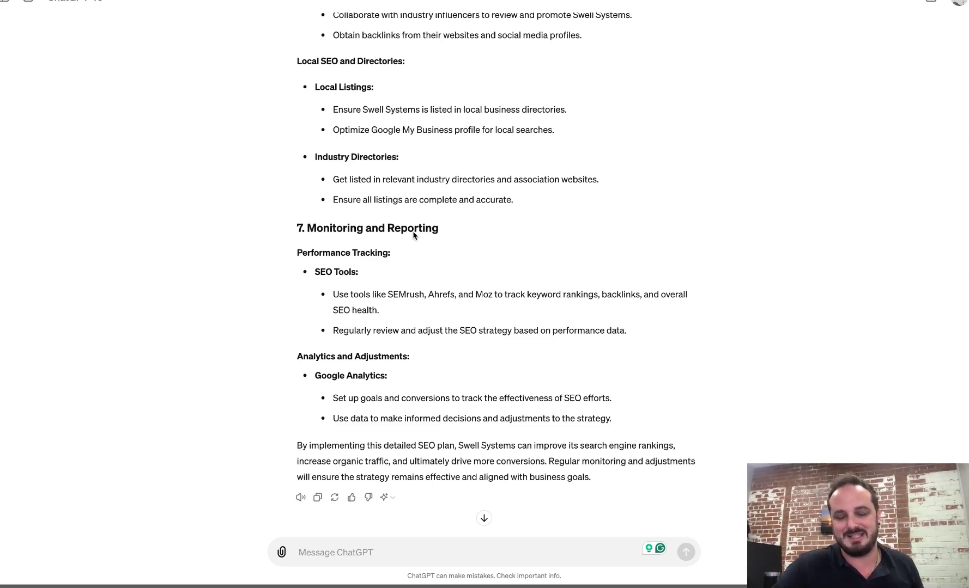
scroll(413, 235, up, 9)
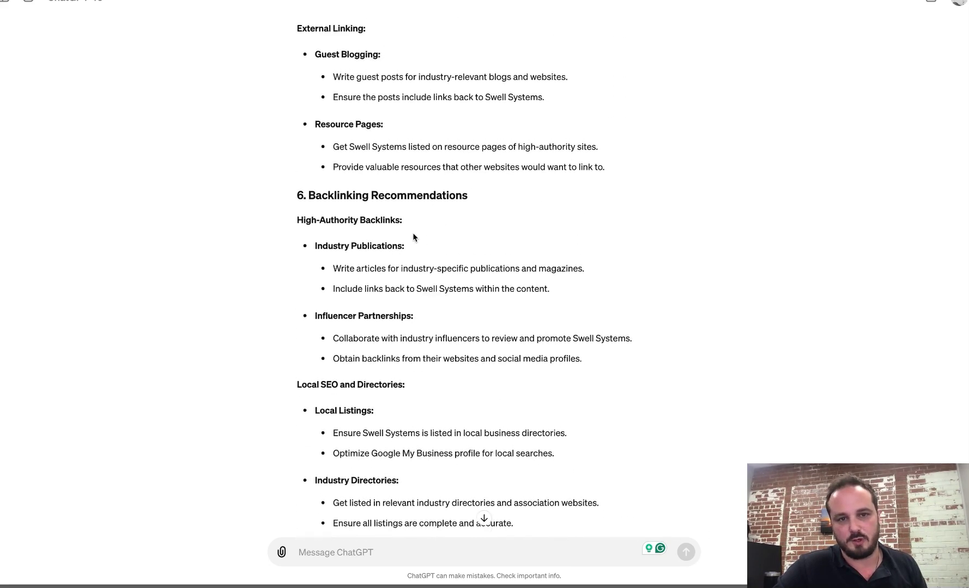
Re-examine the Swell Systems SEO plan's Internal and External Linking Ideas and Technical SEO Audit sections.
scroll(413, 235, up, 4)
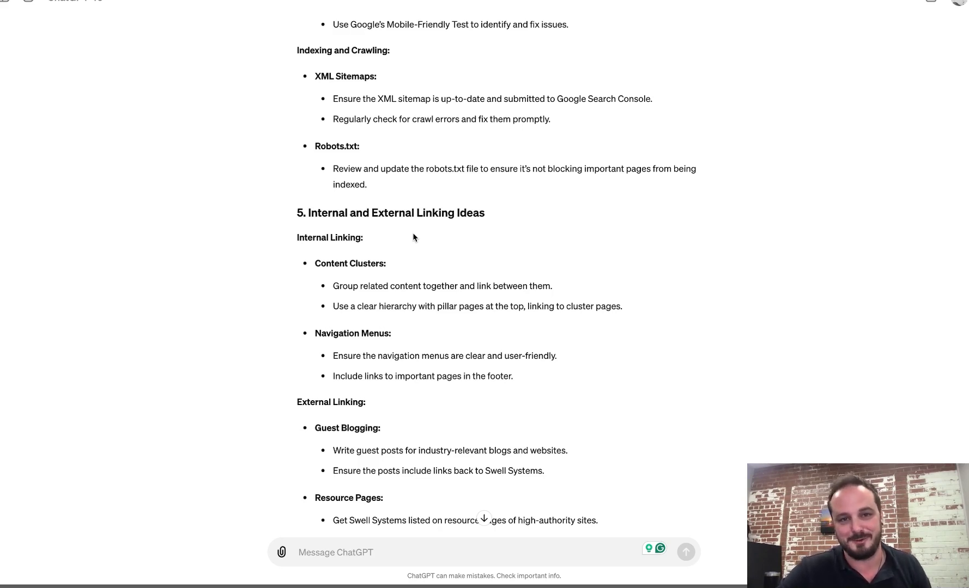
scroll(409, 239, down, 1)
scroll(409, 238, up, 2)
scroll(409, 243, up, 1)
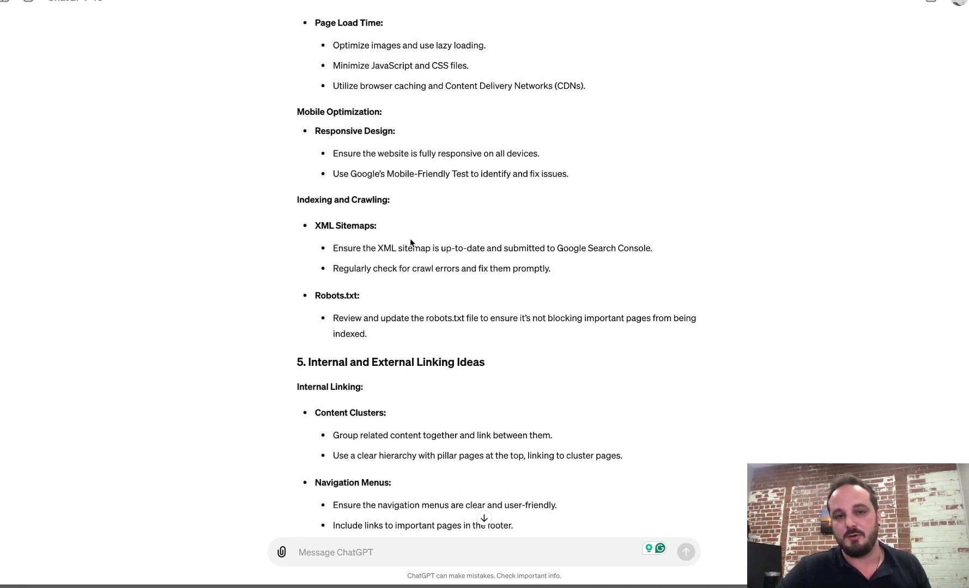
scroll(410, 242, down, 3)
scroll(410, 243, up, 1)
scroll(411, 242, up, 6)
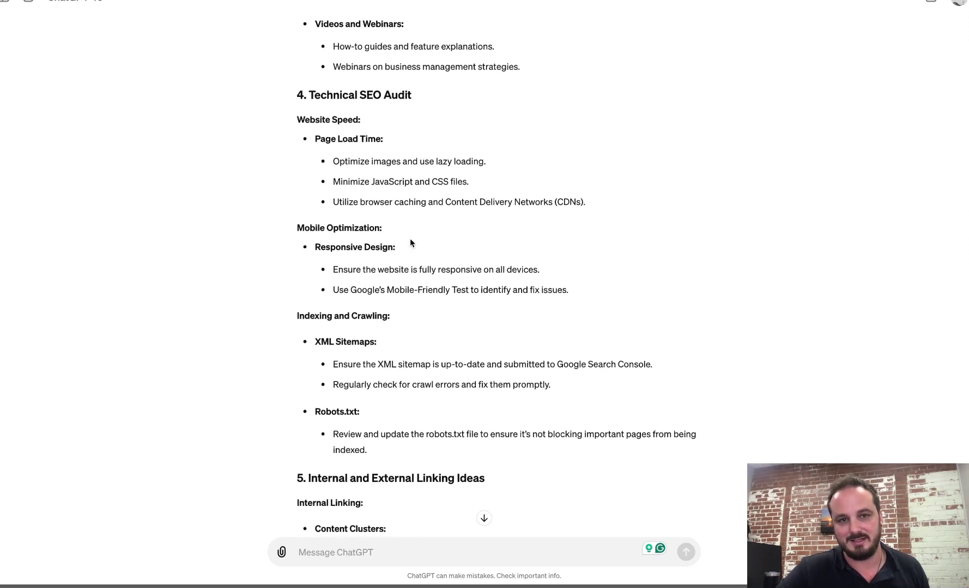
Look back through the plan's Content Analysis and Audit, Linking Strategy and Pillar Pages sections.
scroll(410, 243, up, 4)
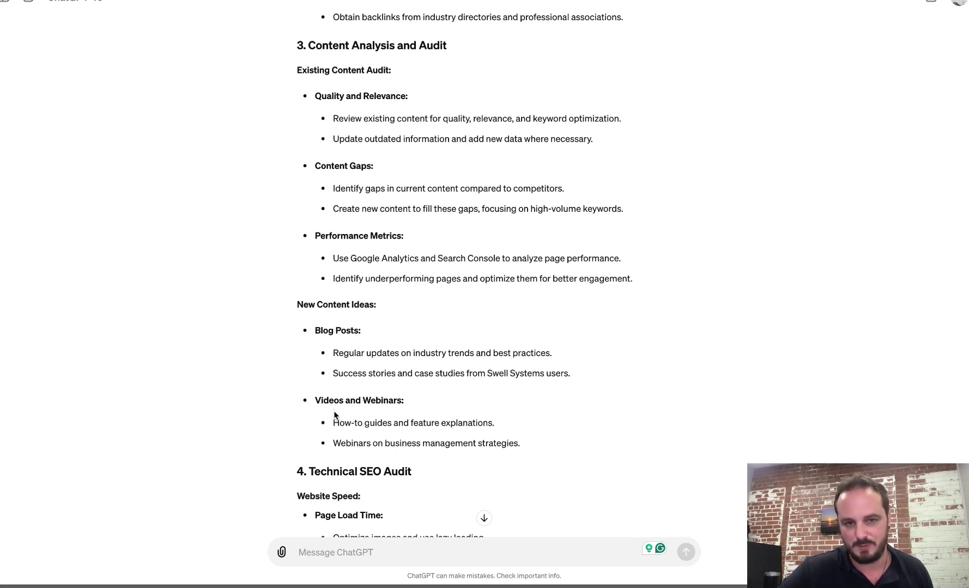
scroll(334, 413, down, 4)
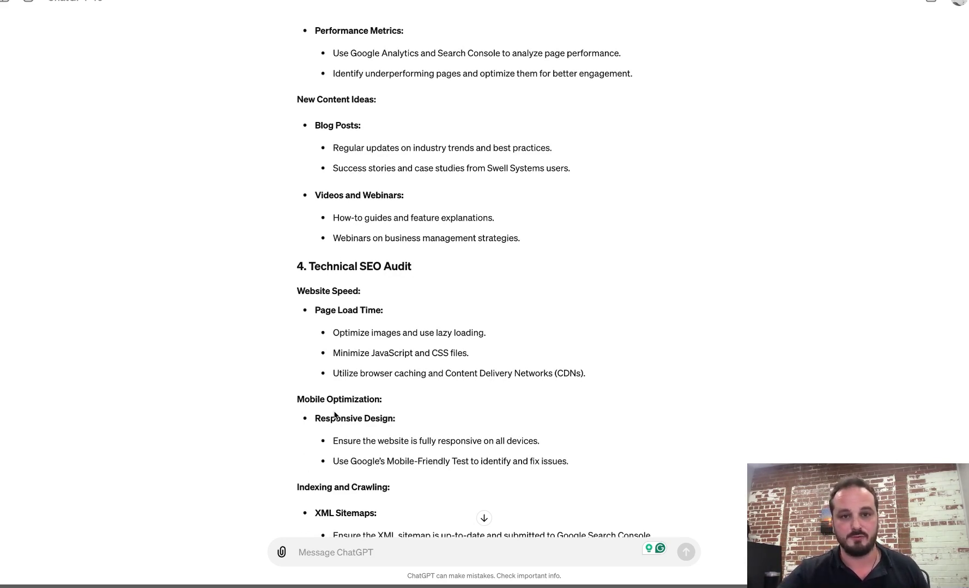
scroll(433, 309, up, 6)
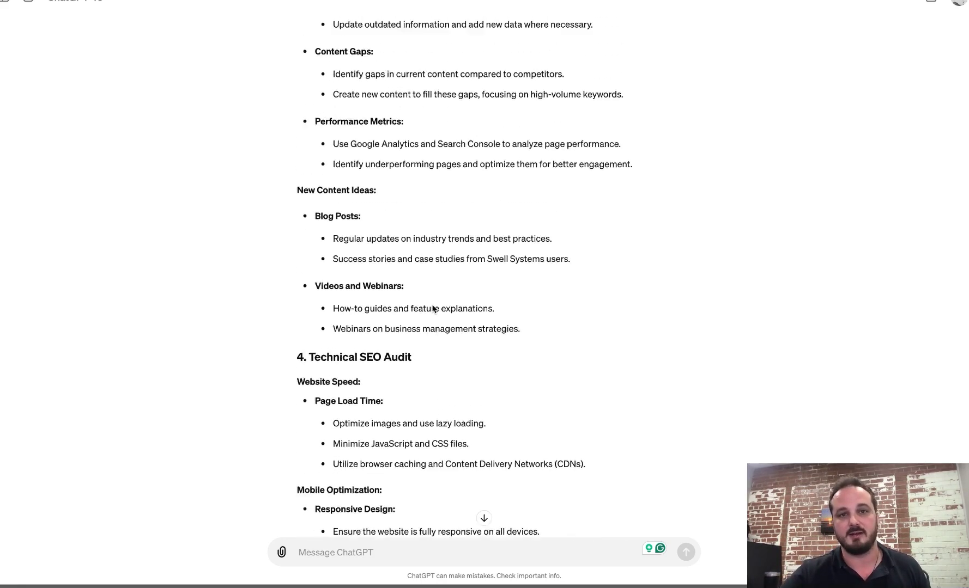
scroll(433, 309, up, 2)
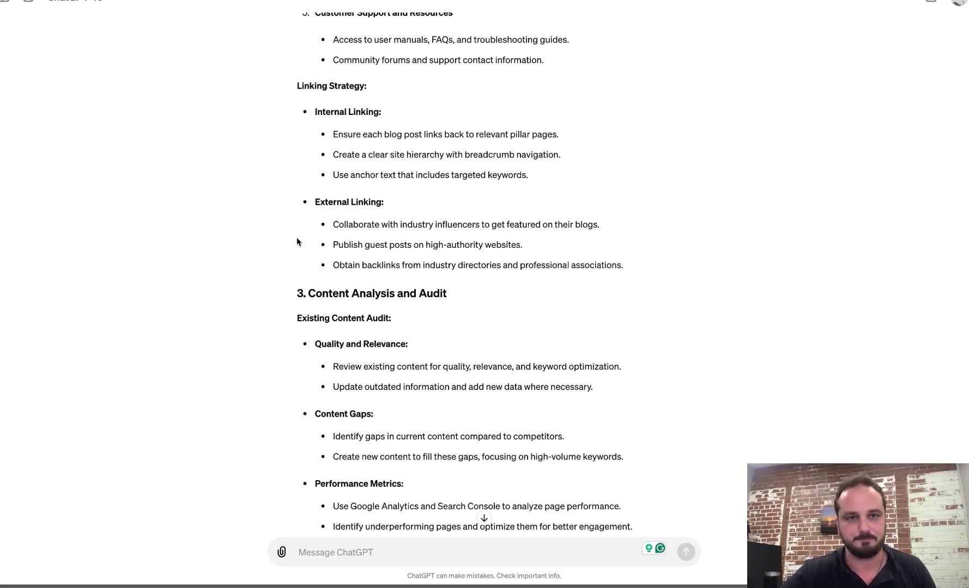
scroll(389, 182, up, 2)
scroll(389, 180, up, 5)
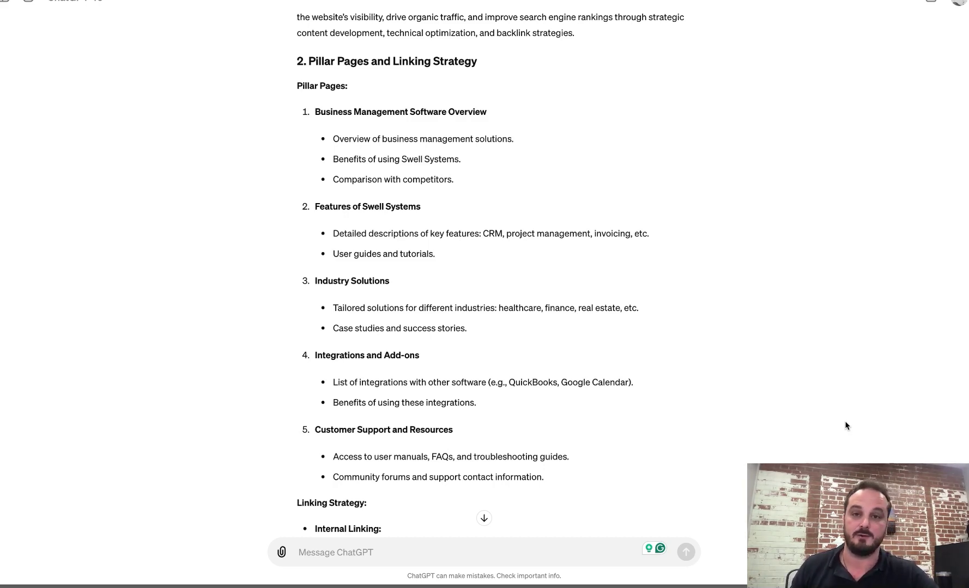
Ask for blog post ideas with titles and focus keywords for internal linking to the site's primary ranking pages and their keyword clusters.
click(469, 554)
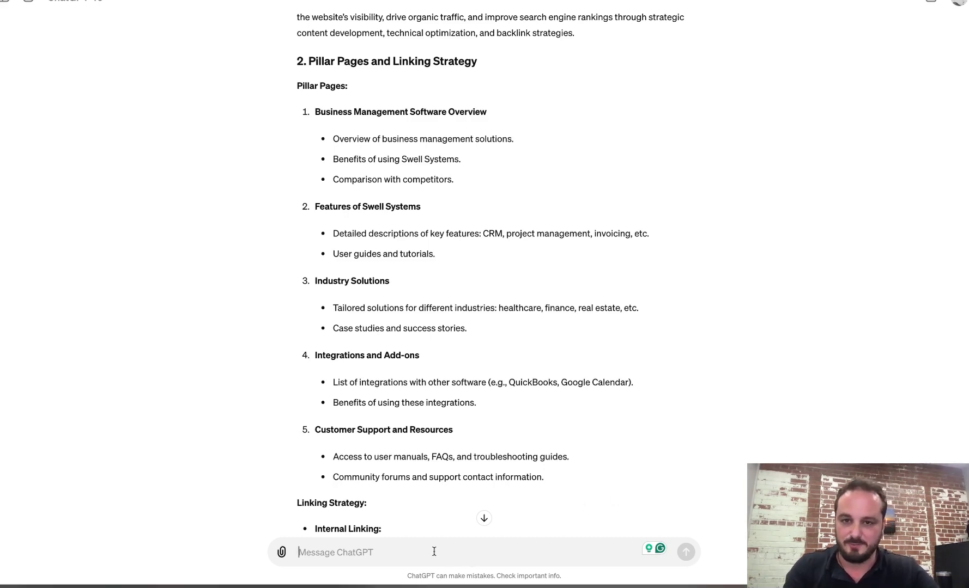
text(Give me some ideas for blog posts with titles and focus keywords that can be used to link internally to some of the primary pages of the website you helped me with for ranking on search and their keyword clusters.)
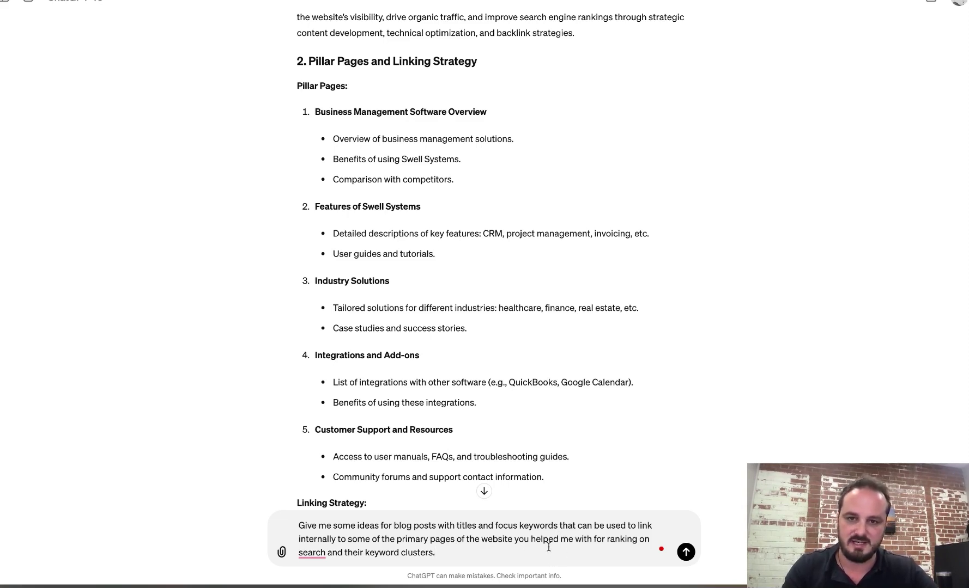
key(Return)
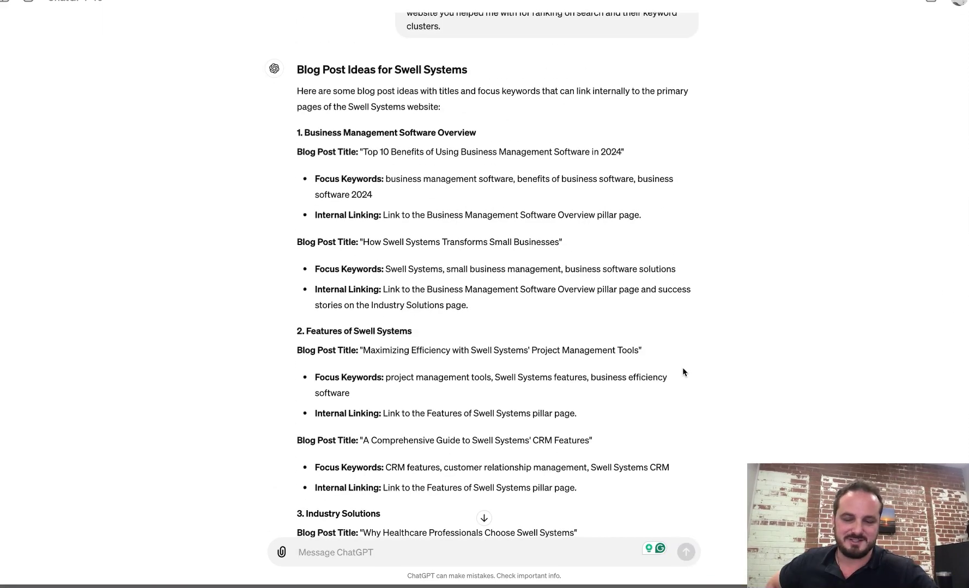
Review the blog post ideas for Swell Systems, including titles, focus keywords and internal links, and the keyword clusters.
scroll(683, 369, down, 1)
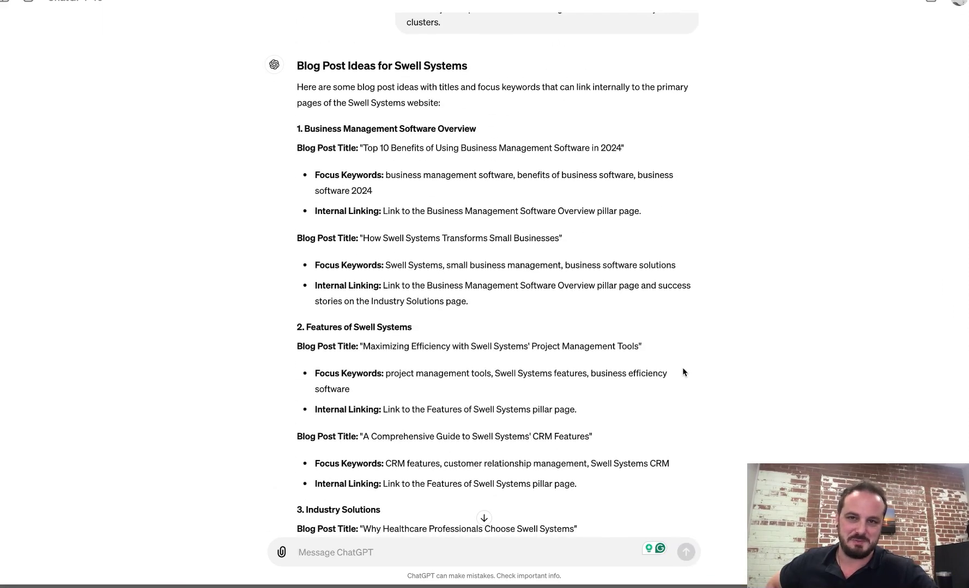
scroll(682, 371, down, 3)
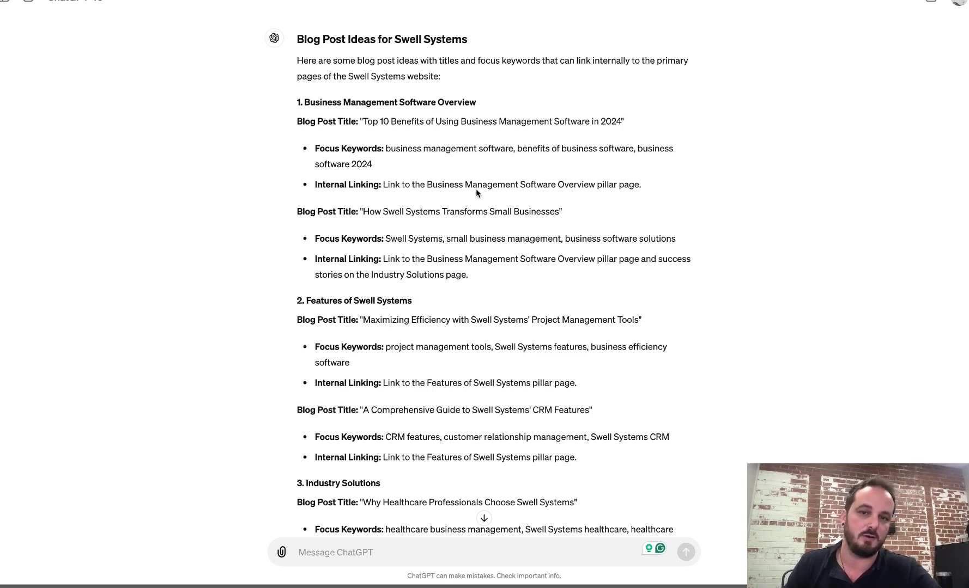
scroll(473, 200, down, 1)
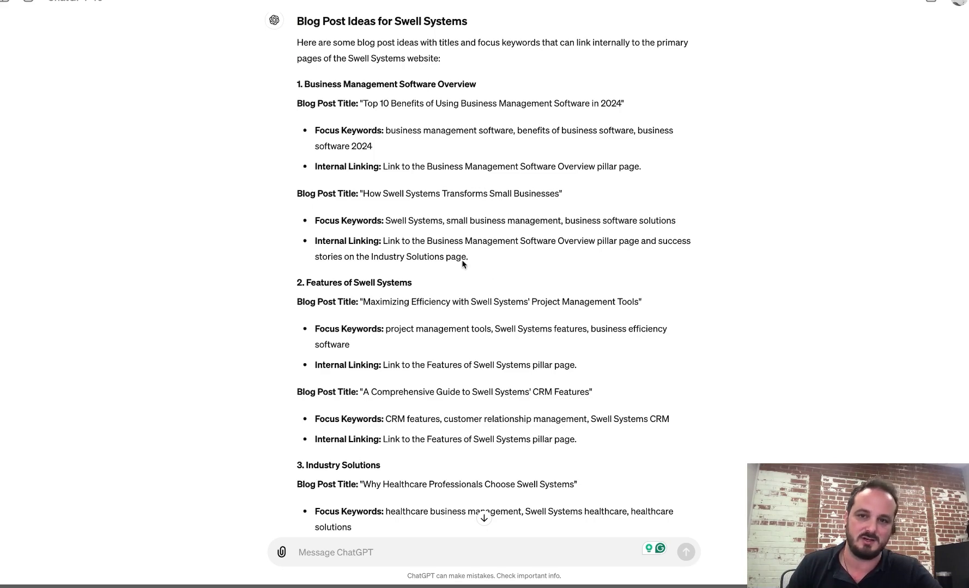
scroll(467, 274, down, 3)
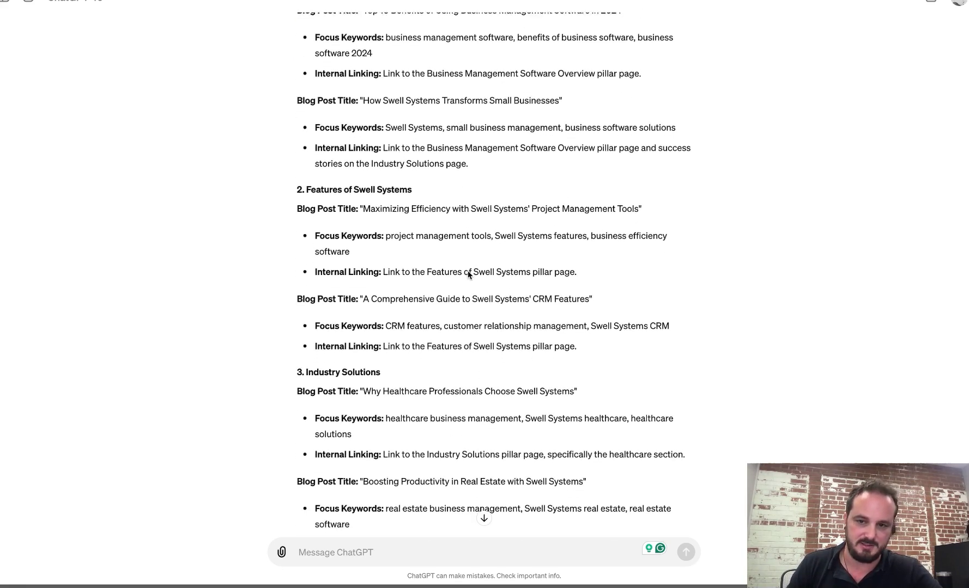
scroll(467, 272, down, 6)
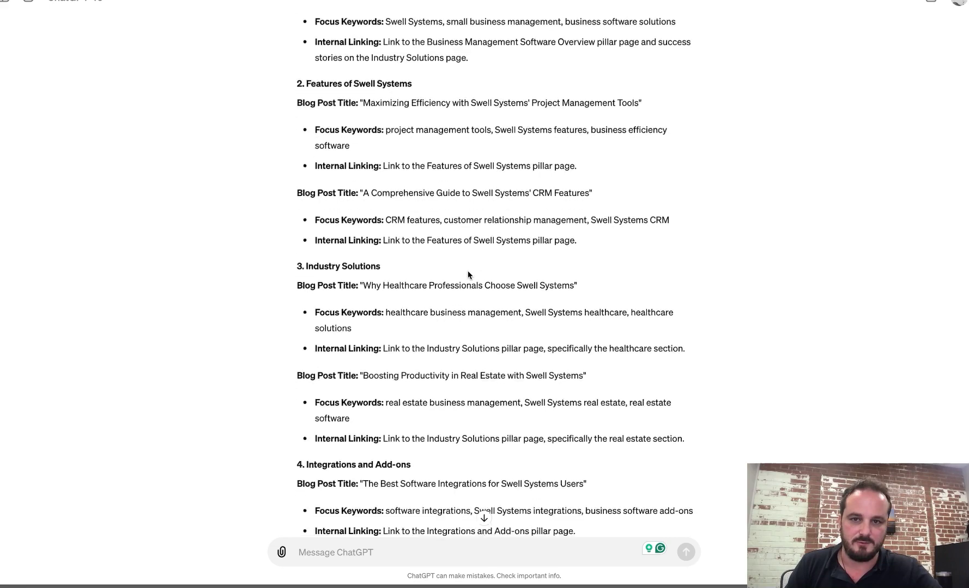
scroll(467, 271, down, 7)
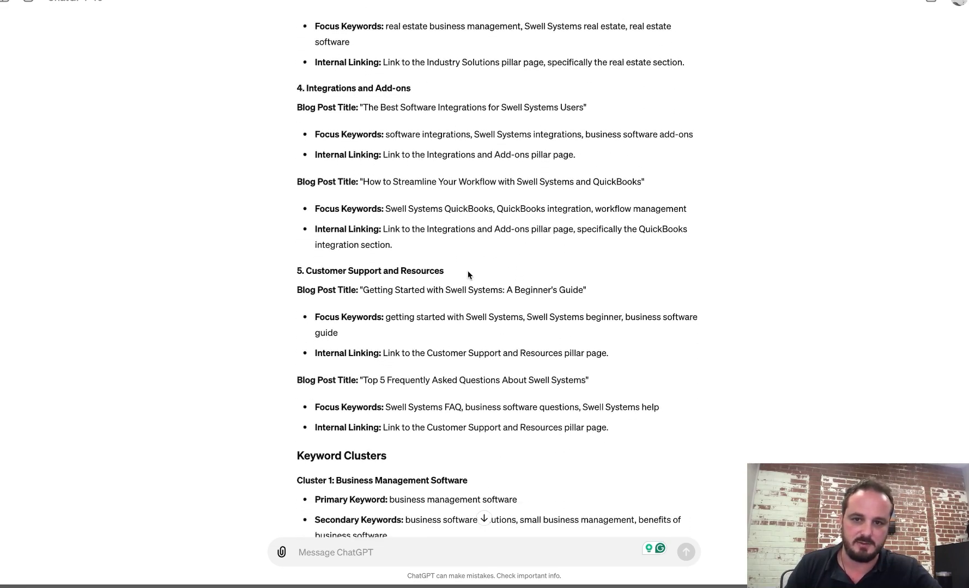
scroll(467, 271, down, 3)
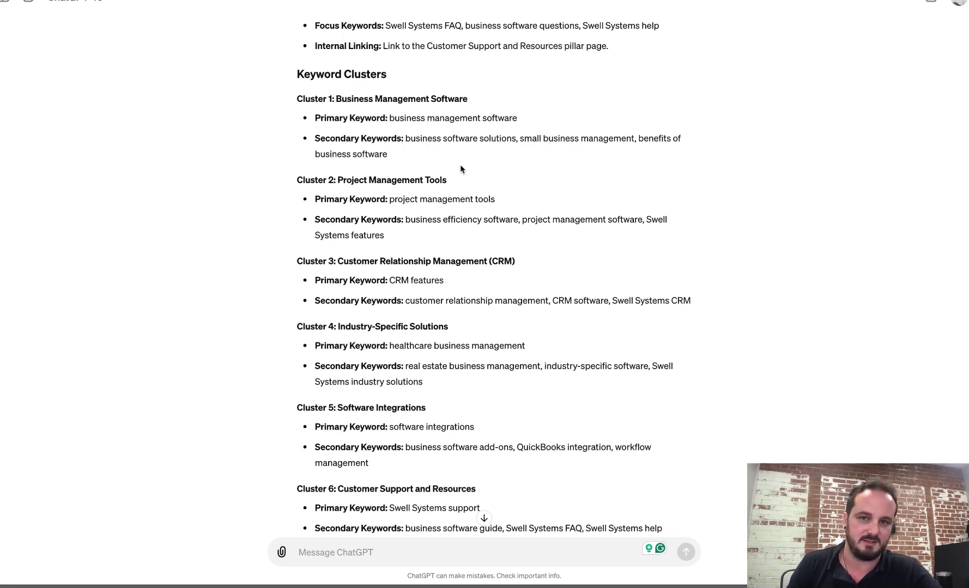
scroll(440, 201, down, 3)
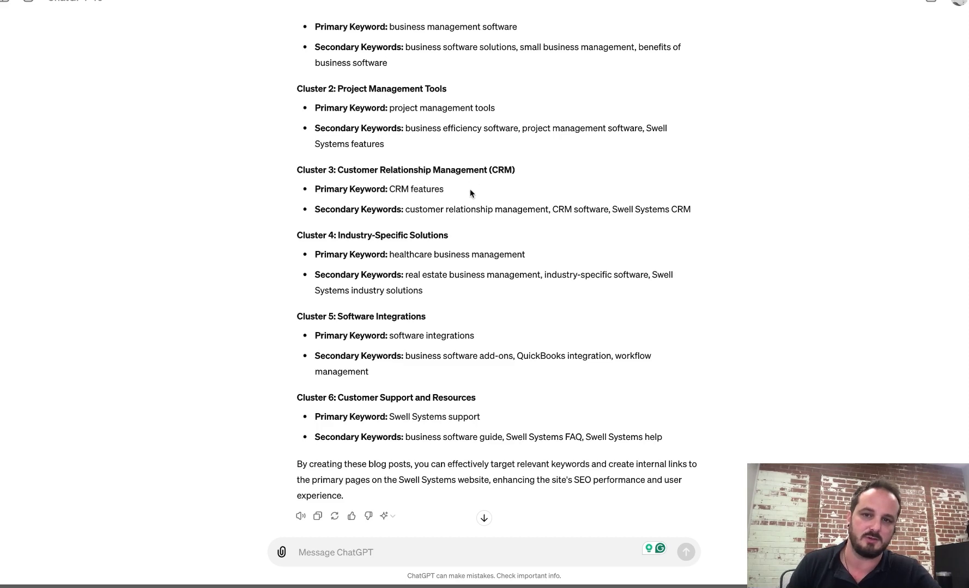
scroll(452, 218, down, 1)
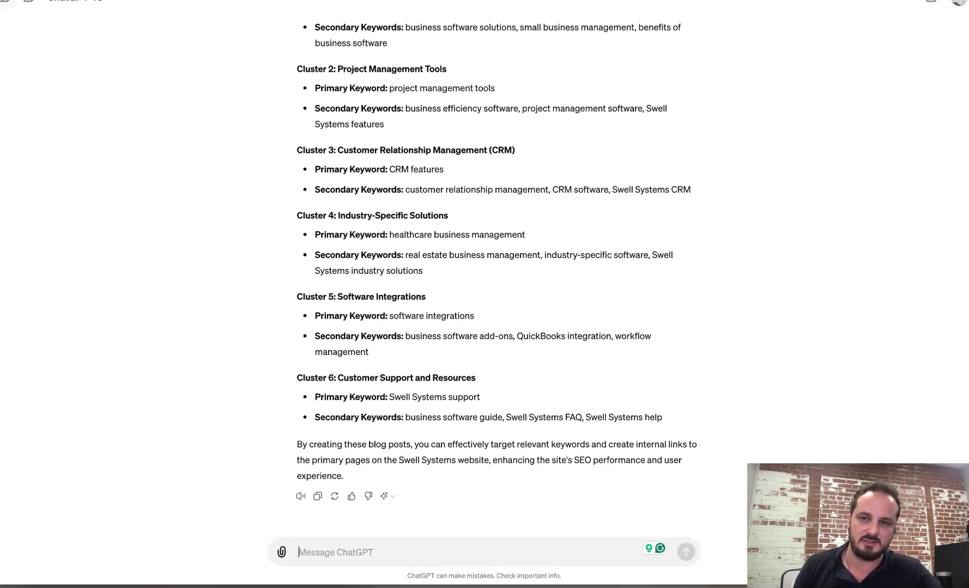
Switch to the Semrush Keyword Magic Tool results for "advertise on hulu" and remove the 0–50% keyword difficulty filter.
mouse_move(0, 272)
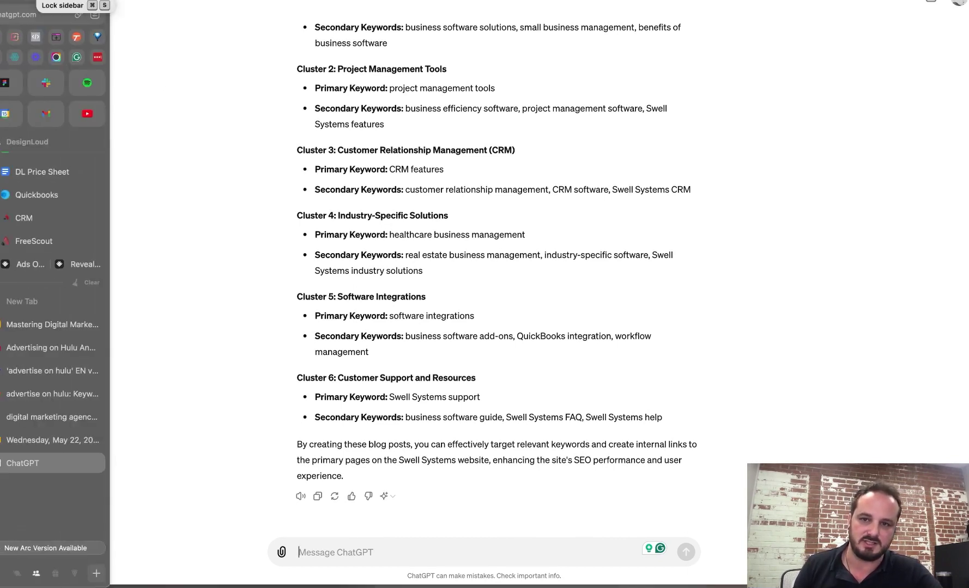
click(38, 394)
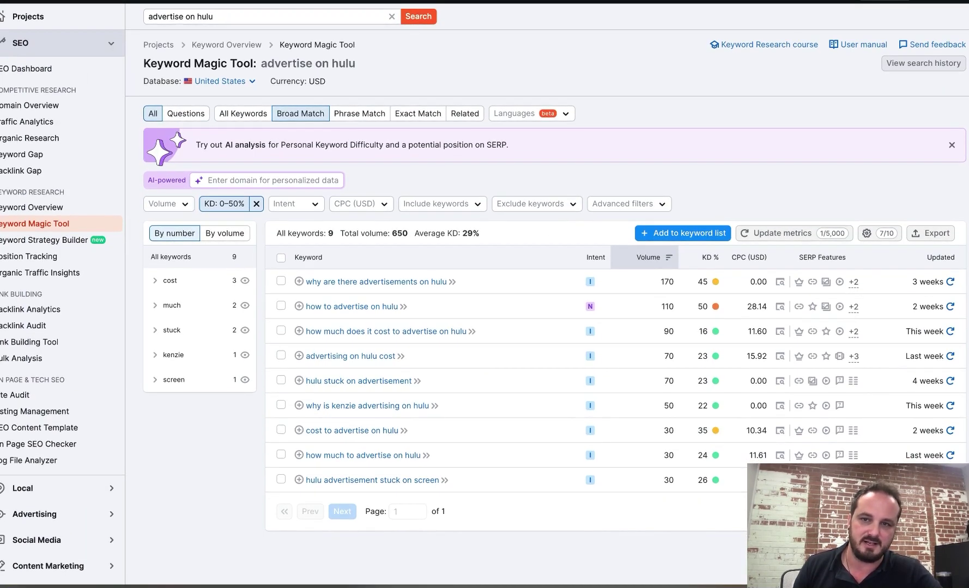
click(256, 204)
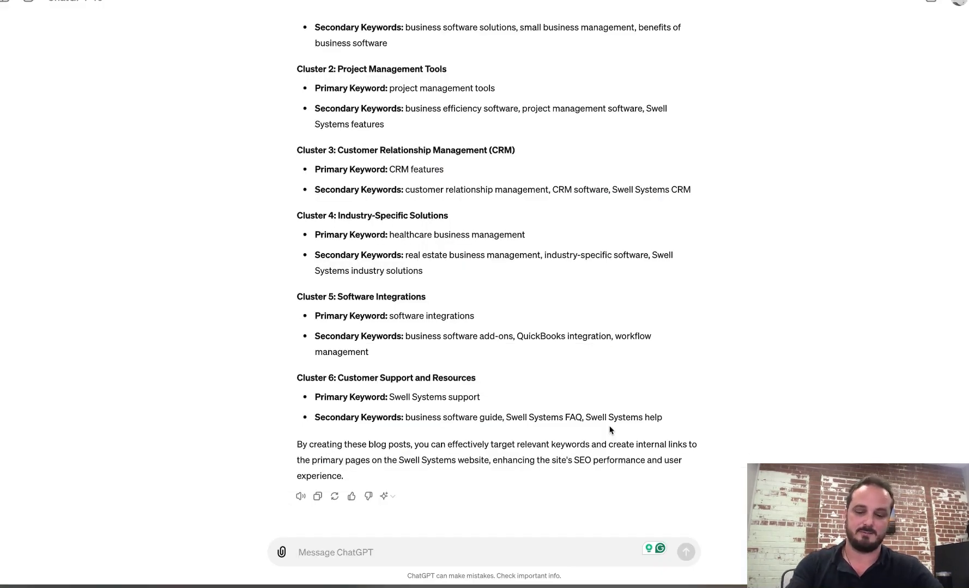
In ChatGPT, request a hierarchical ordered list of keyword clusters with content samples, meta titles, meta descriptions, and informational, navigational, commercial or transactional type.
text(Create a hierarchal ordered list of keyword clusters and include things like samples of content to write to rank for those clusters and a meta title and meta description for each one. Also include whether the type of keyword and content should be informational, navigational, commercial or transactional.)
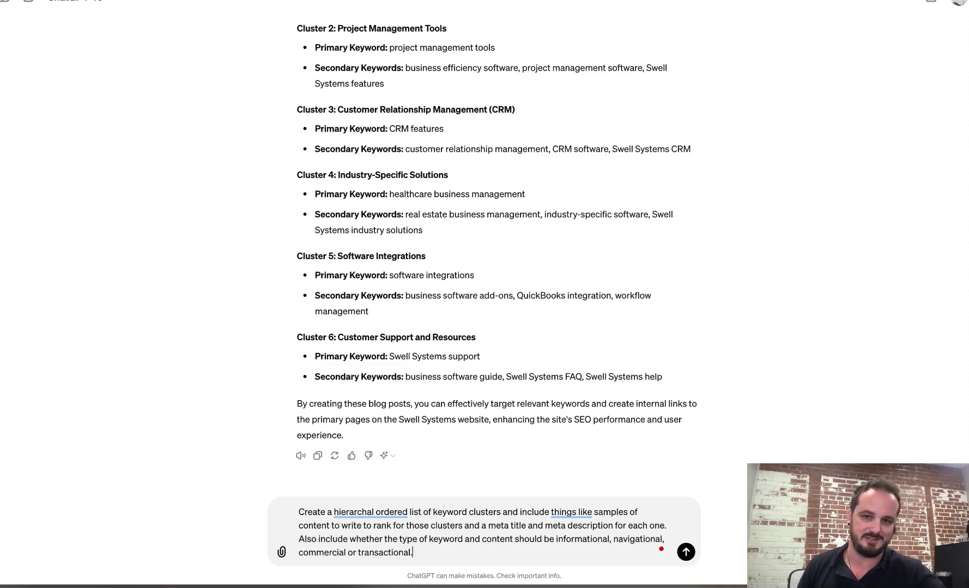
key(Return)
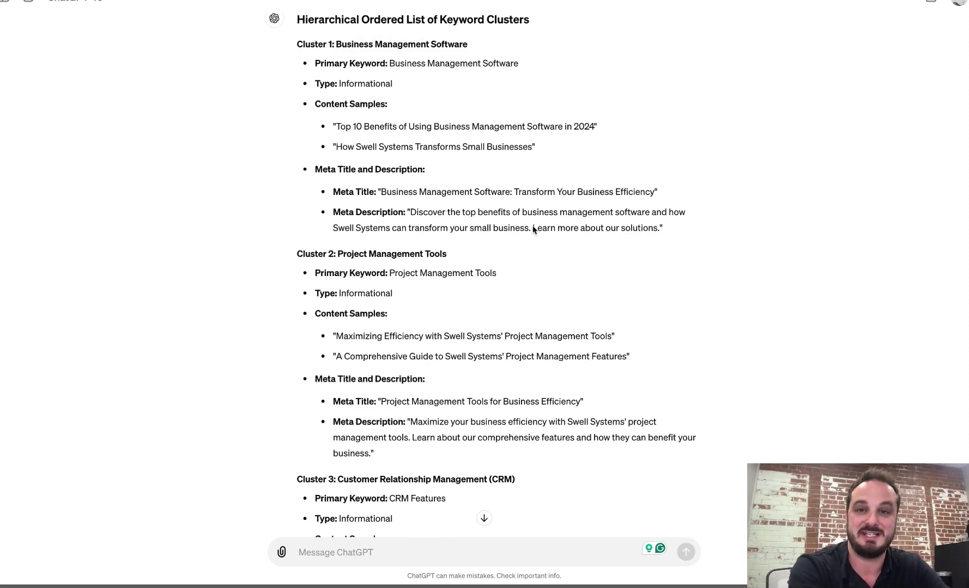
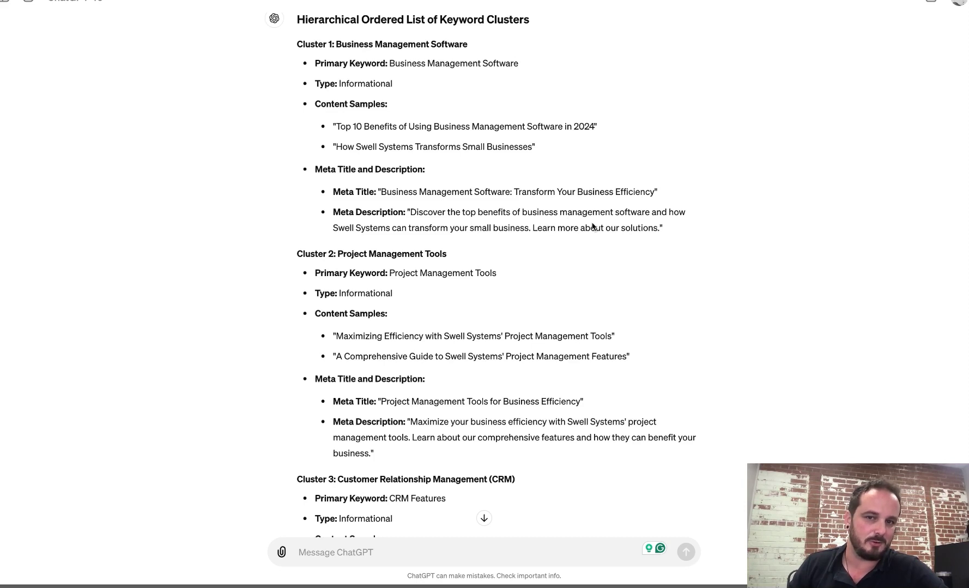
Review the hierarchical list of keyword clusters, checking each cluster's type, content samples, meta title and description.
scroll(549, 266, down, 2)
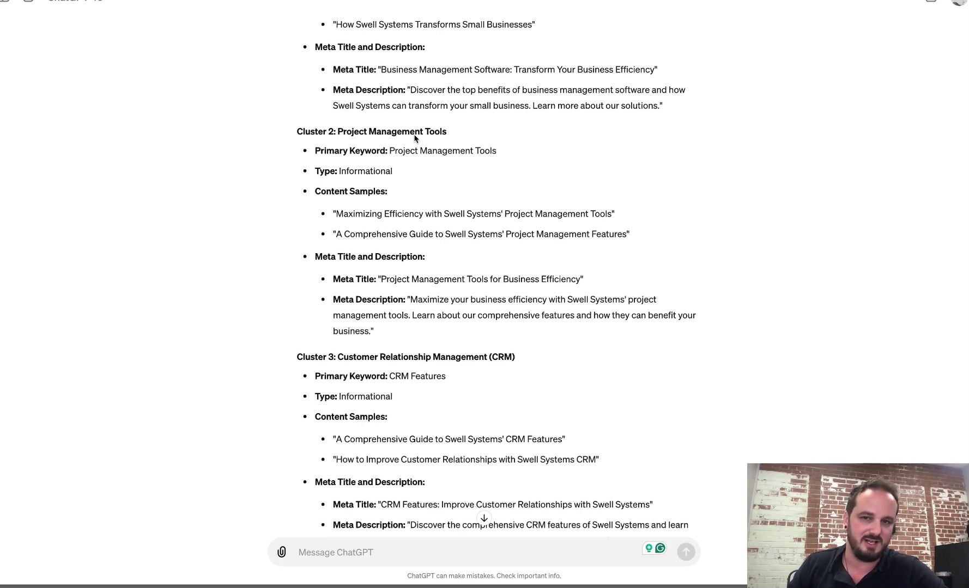
scroll(397, 358, down, 1)
scroll(395, 358, down, 5)
scroll(392, 375, down, 7)
scroll(392, 417, down, 4)
scroll(425, 404, down, 4)
scroll(424, 401, down, 2)
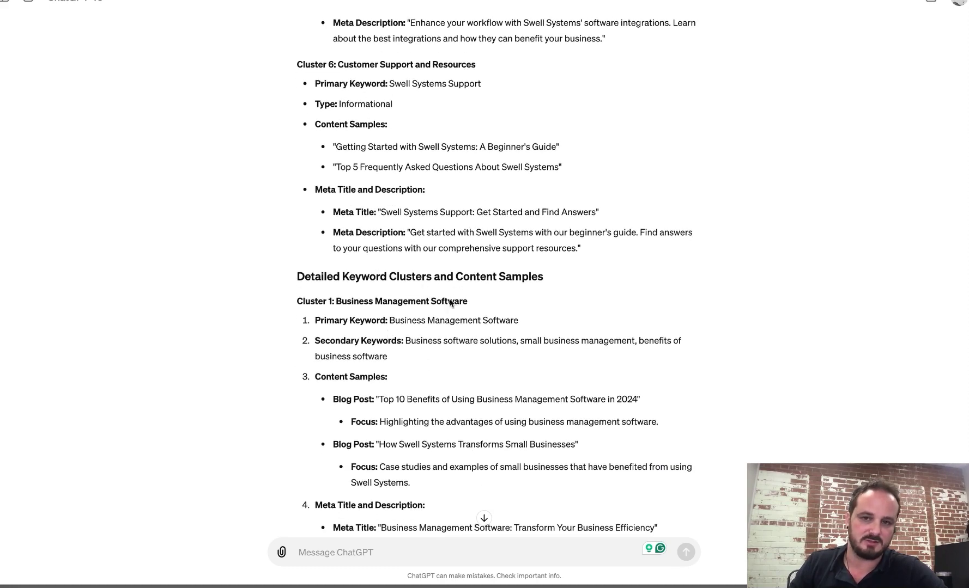
Examine the Detailed Keyword Clusters and Content Samples section from Business Management Software through Software Integrations.
scroll(422, 288, down, 6)
scroll(431, 322, down, 10)
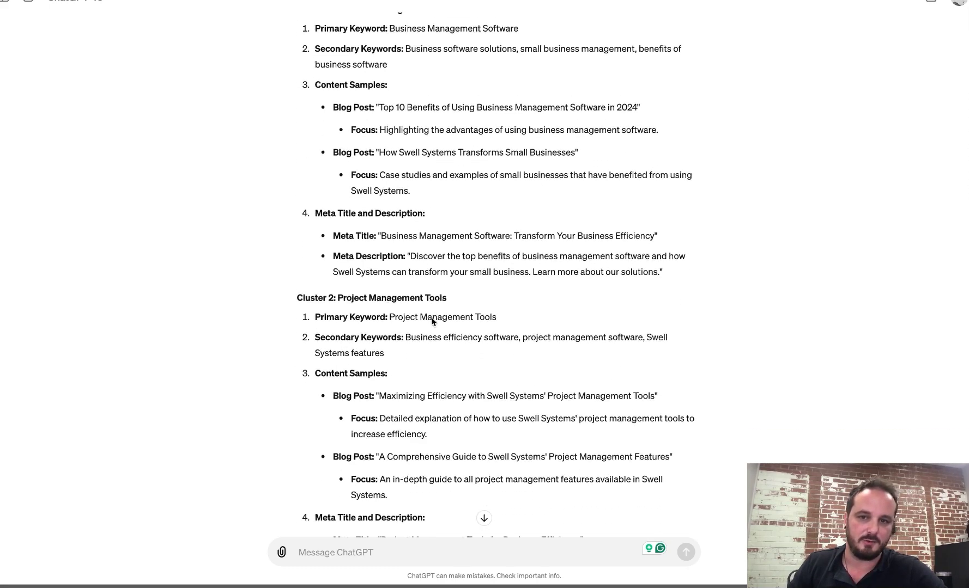
scroll(431, 322, down, 4)
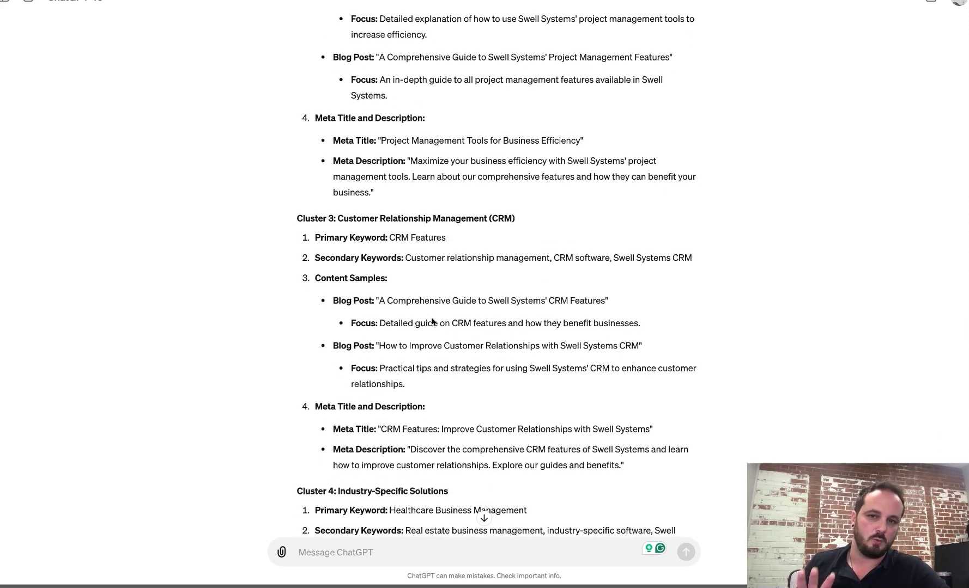
scroll(431, 322, down, 1)
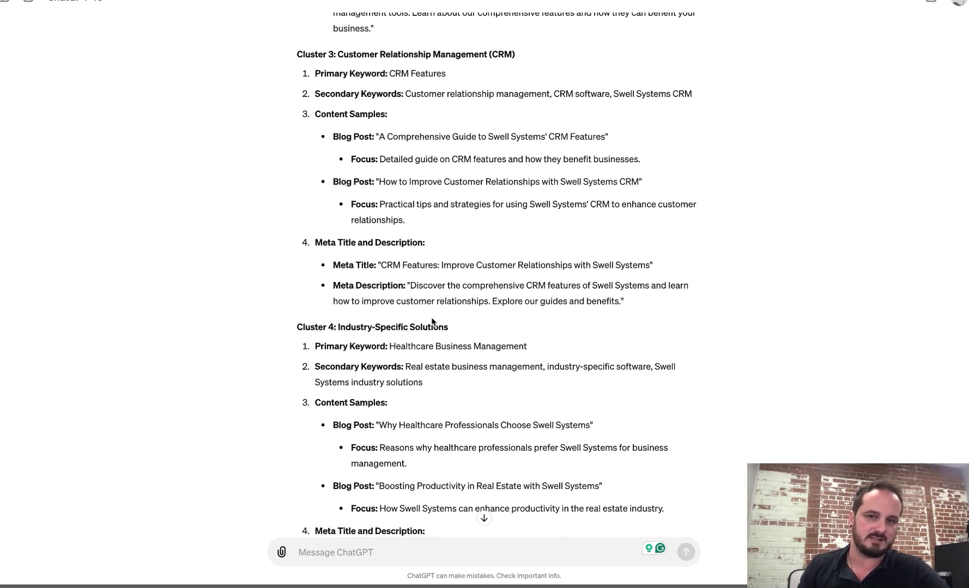
scroll(431, 321, down, 3)
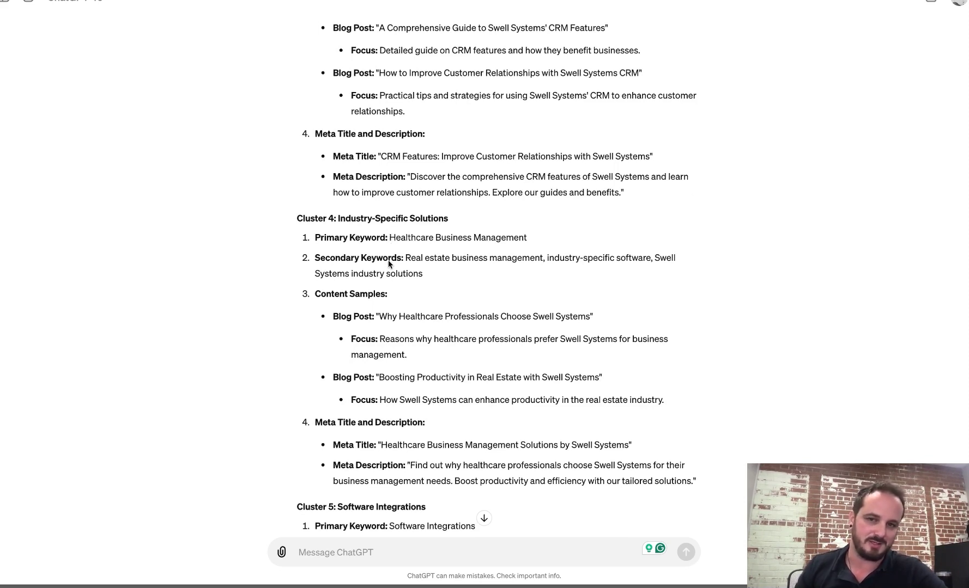
scroll(386, 313, down, 2)
scroll(385, 314, down, 2)
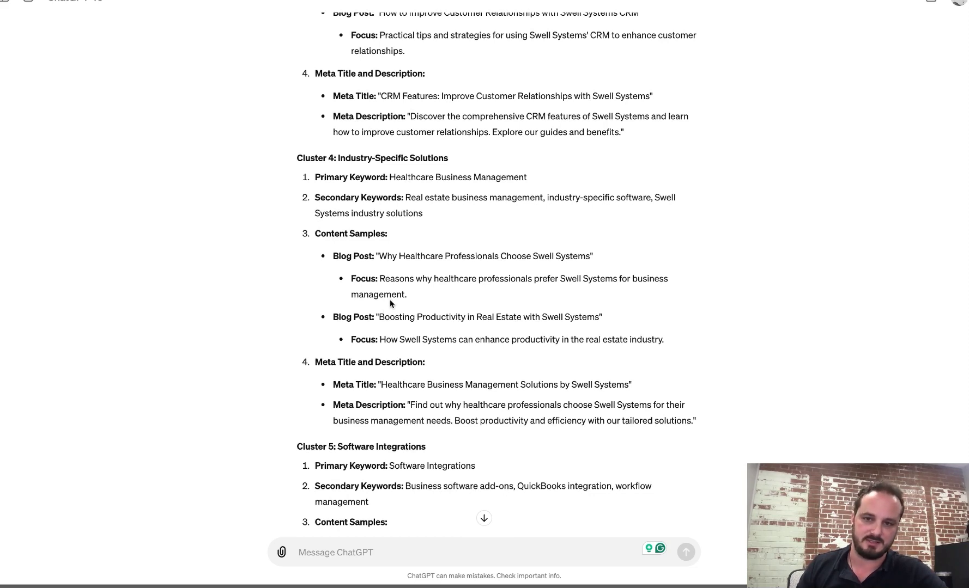
scroll(391, 302, down, 2)
scroll(389, 303, down, 2)
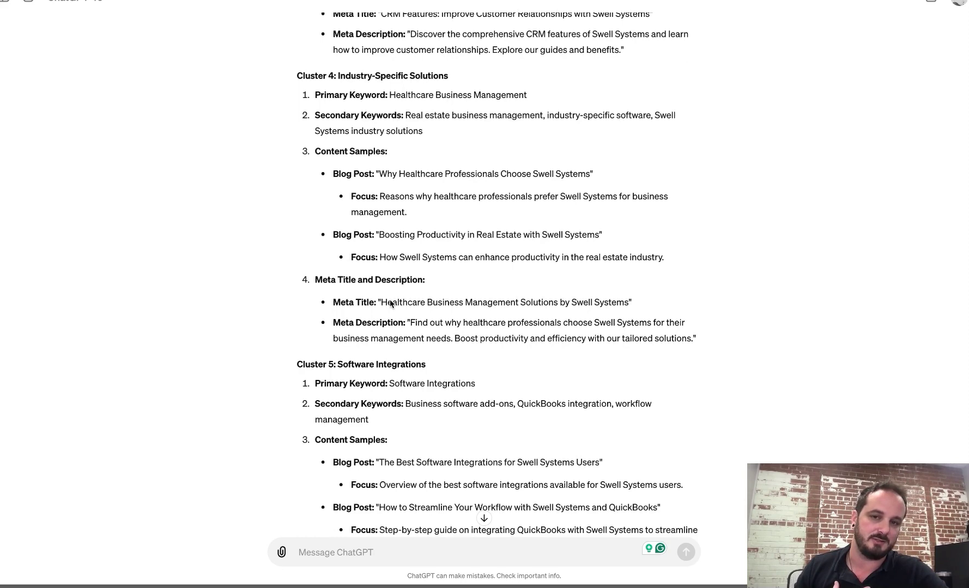
scroll(383, 329, down, 8)
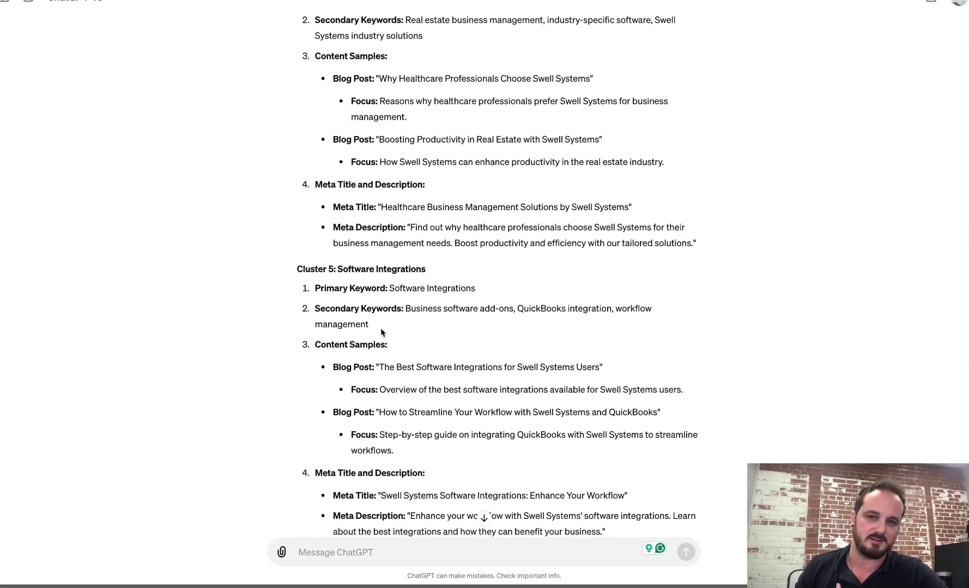
scroll(382, 332, down, 1)
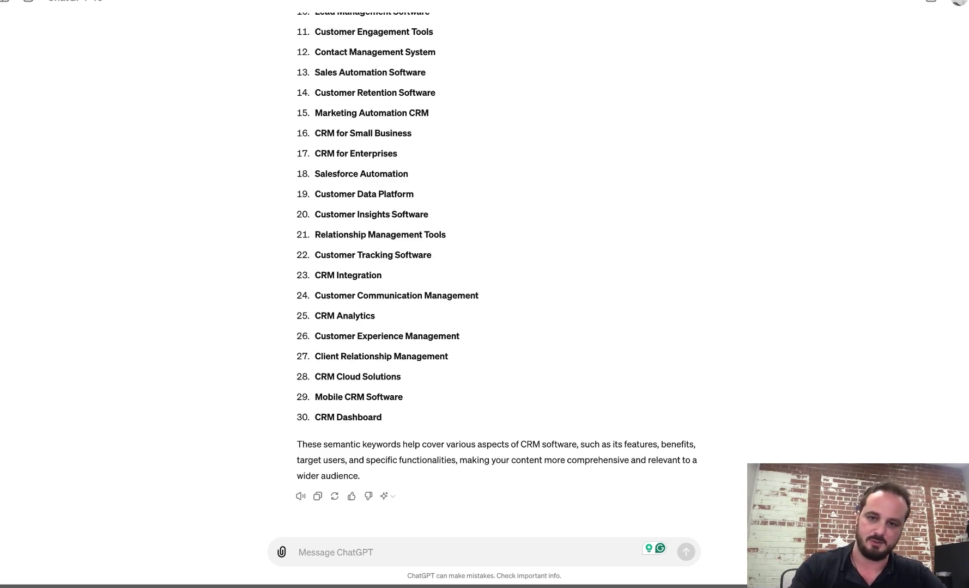
click(512, 543)
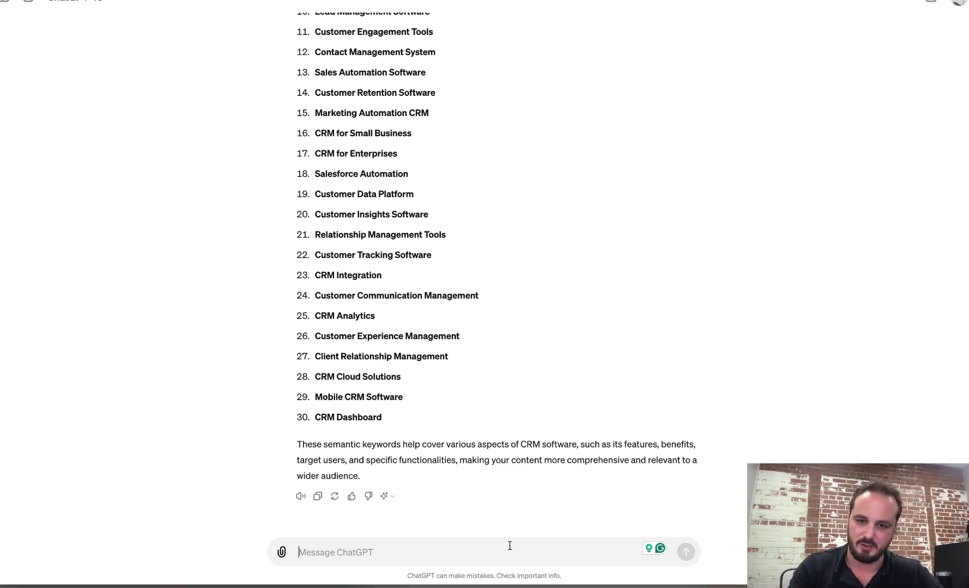
text(Page title: [insert page title]  Primary Keyword: [insert primary keyword]  Page URL: [insert page URL]  Semantic Keywords: [insert semantic keywords])
scroll(497, 507, up, 3)
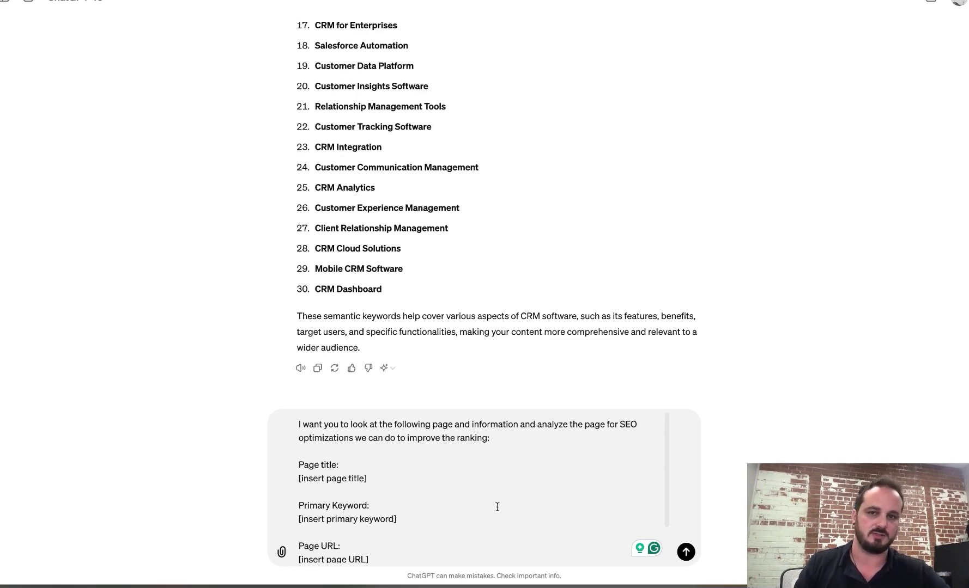
scroll(497, 507, down, 2)
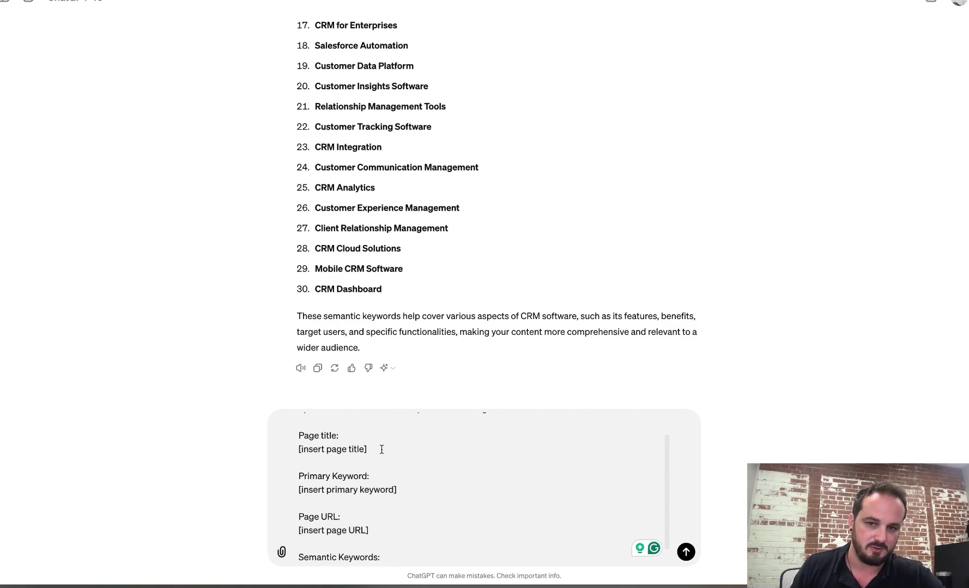
scroll(381, 472, down, 1)
scroll(382, 471, down, 1)
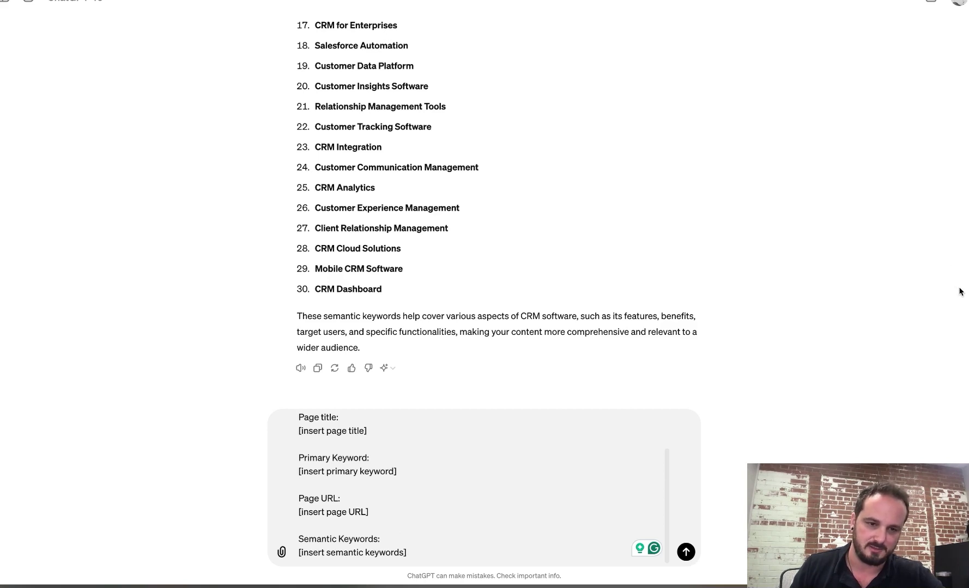
key(super+v)
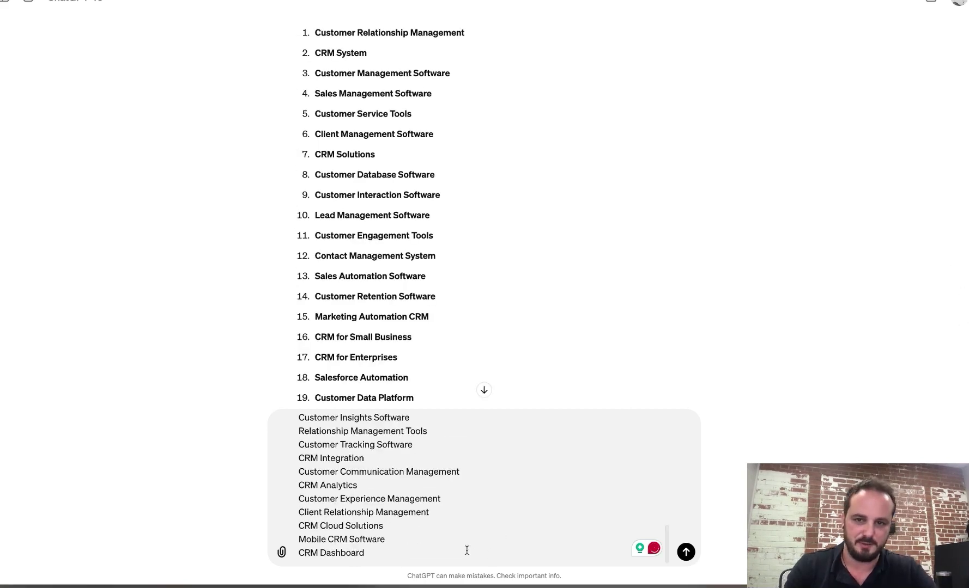
key(Return)
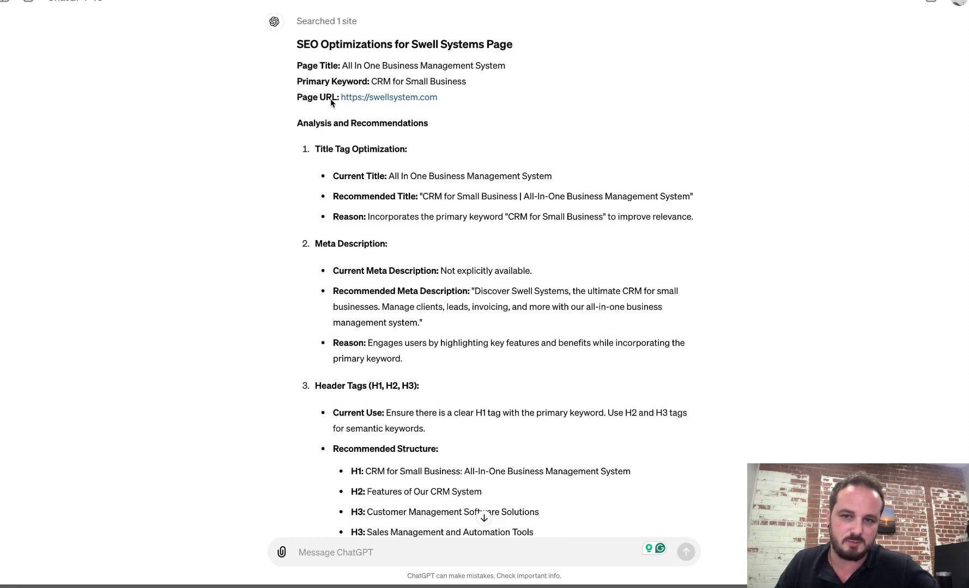
Review the Swell Systems page recommendations for title tag, meta description, header tags and content optimization.
scroll(355, 136, down, 1)
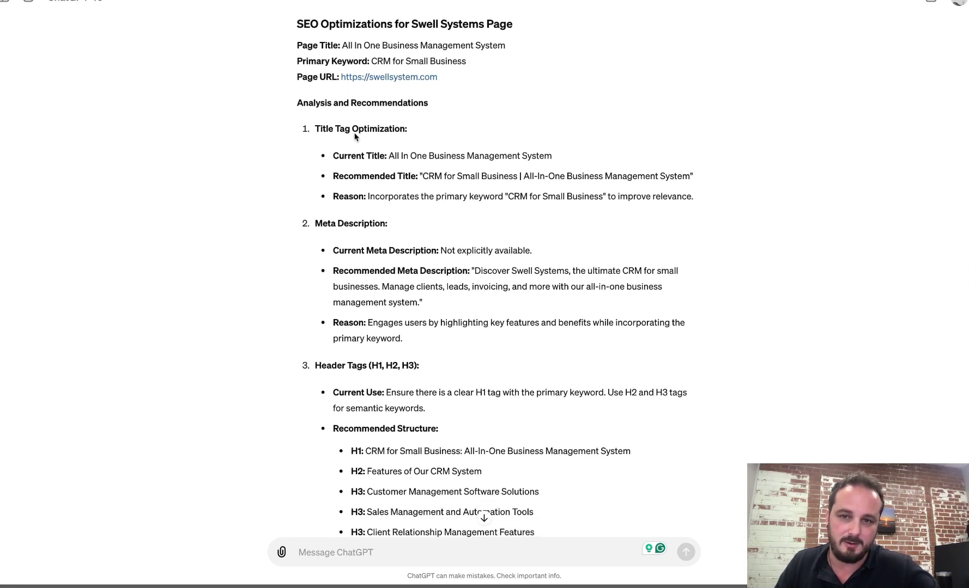
scroll(355, 136, down, 1)
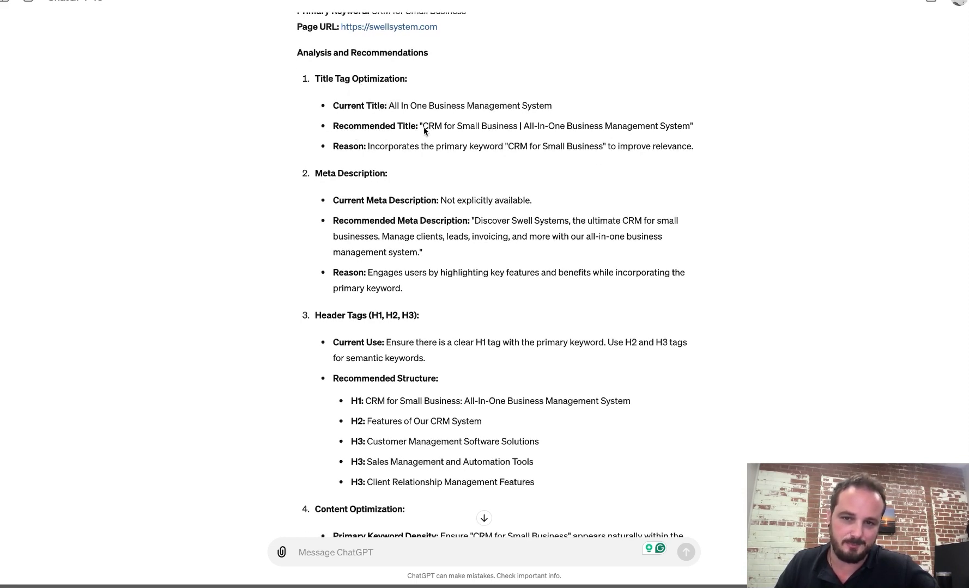
scroll(409, 178, down, 2)
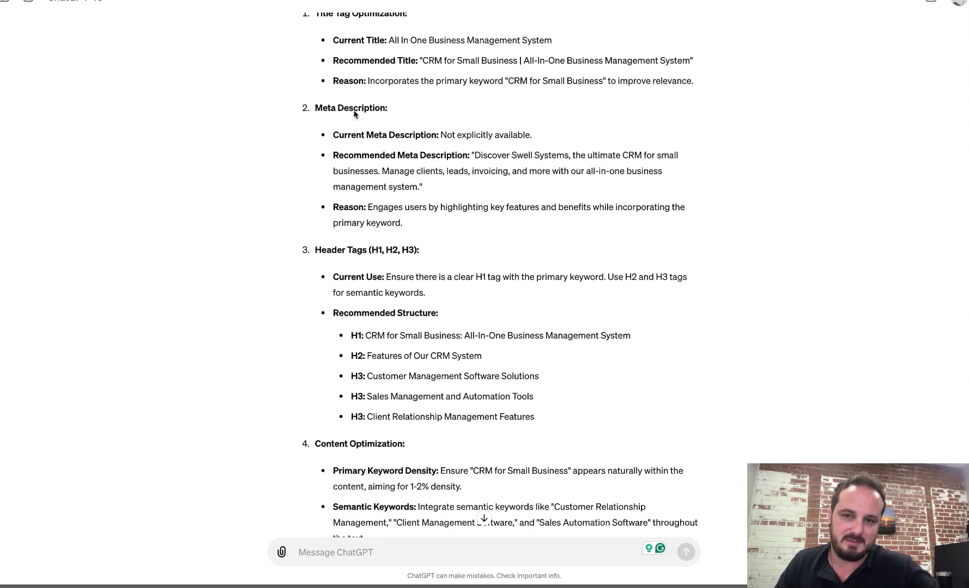
scroll(363, 174, down, 1)
scroll(363, 172, down, 3)
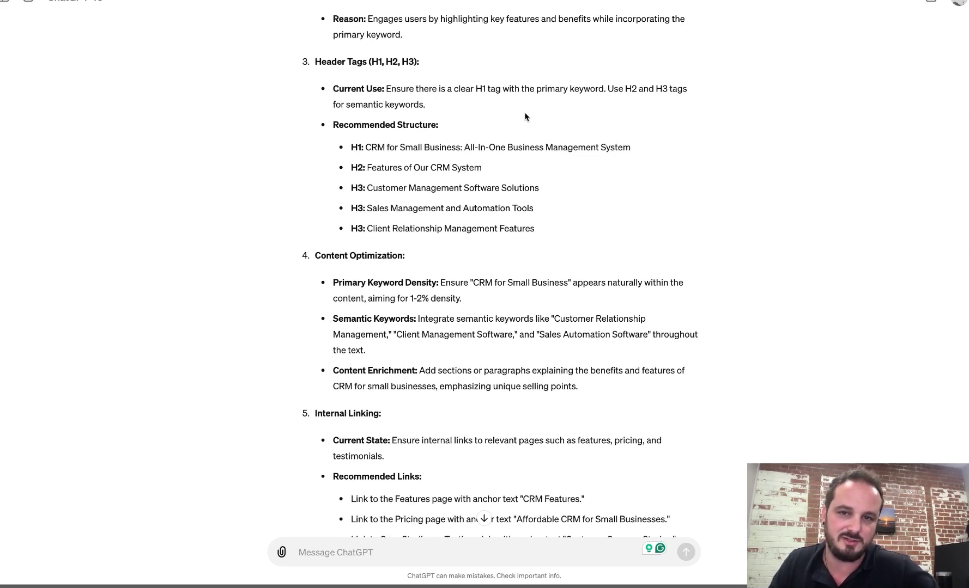
scroll(517, 137, down, 3)
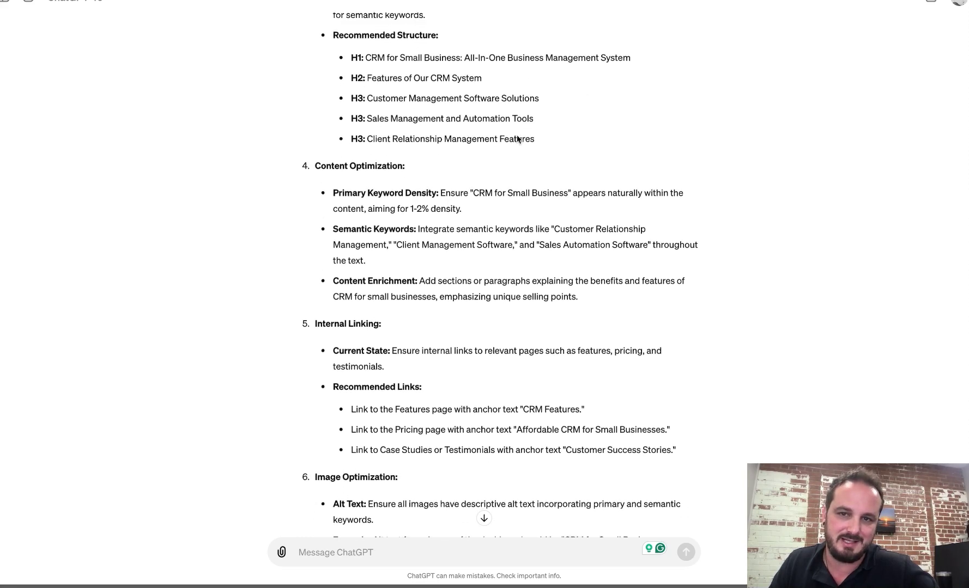
scroll(517, 137, down, 2)
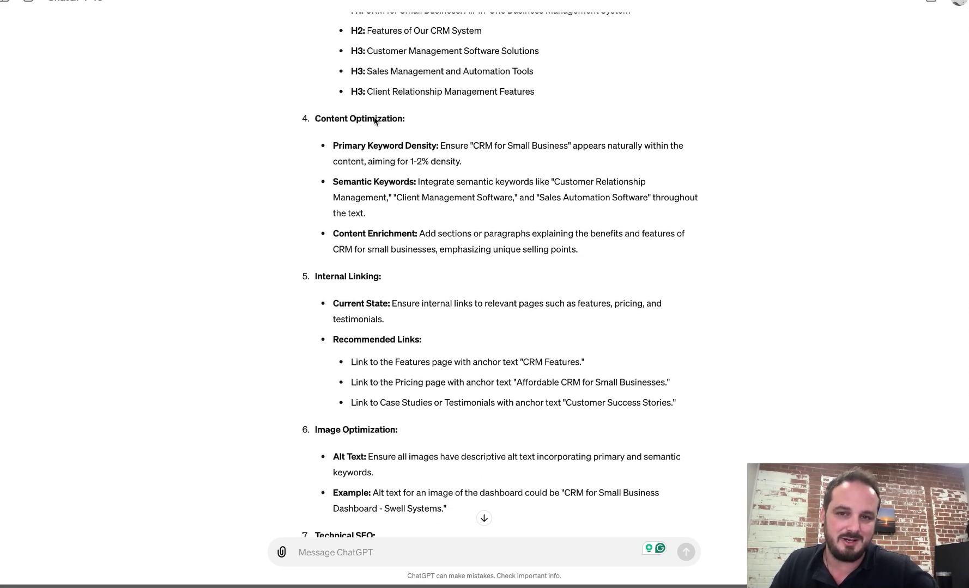
scroll(388, 166, down, 1)
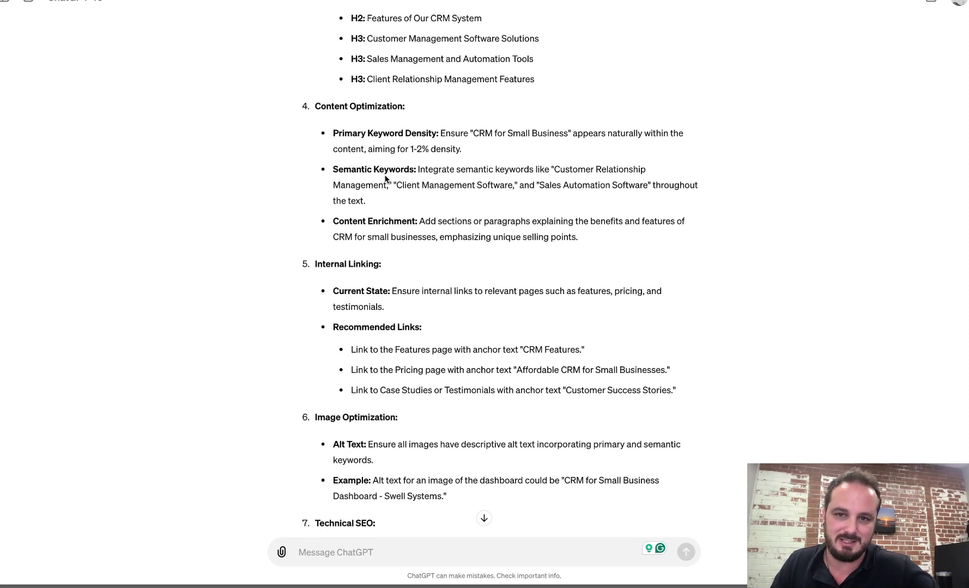
scroll(385, 178, down, 3)
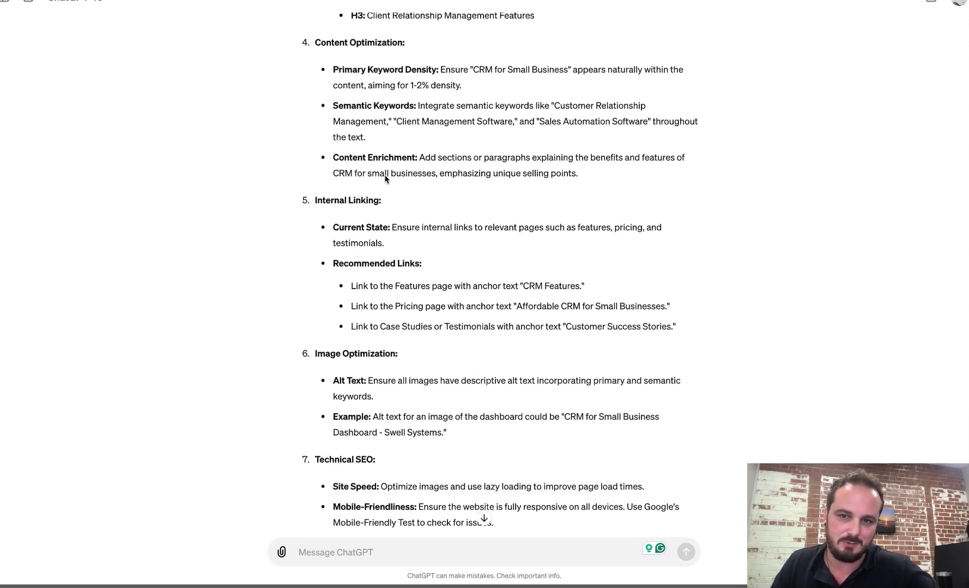
Examine the internal linking, image, technical SEO and backlinking recommendations, including the Sample Content Ideas section.
scroll(385, 166, down, 2)
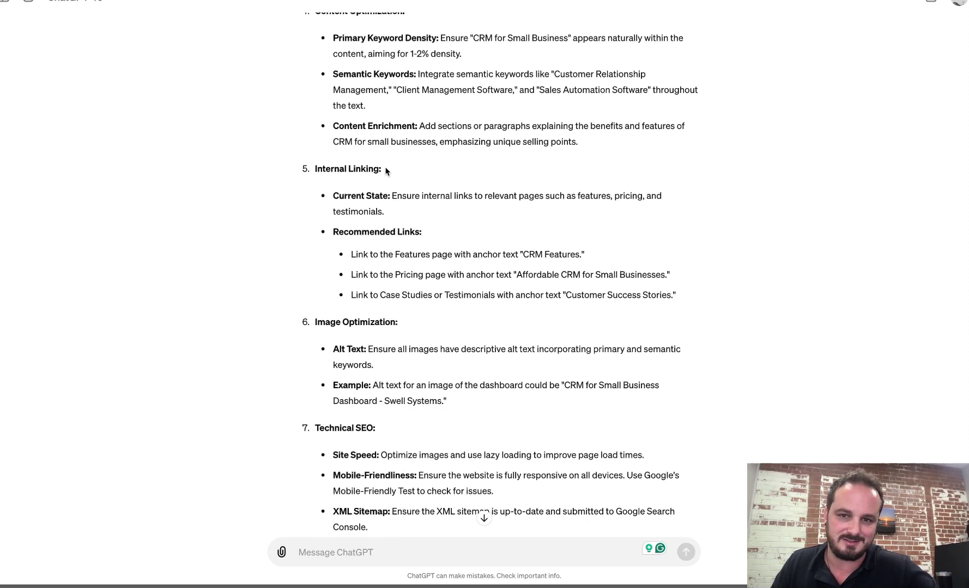
scroll(355, 163, down, 2)
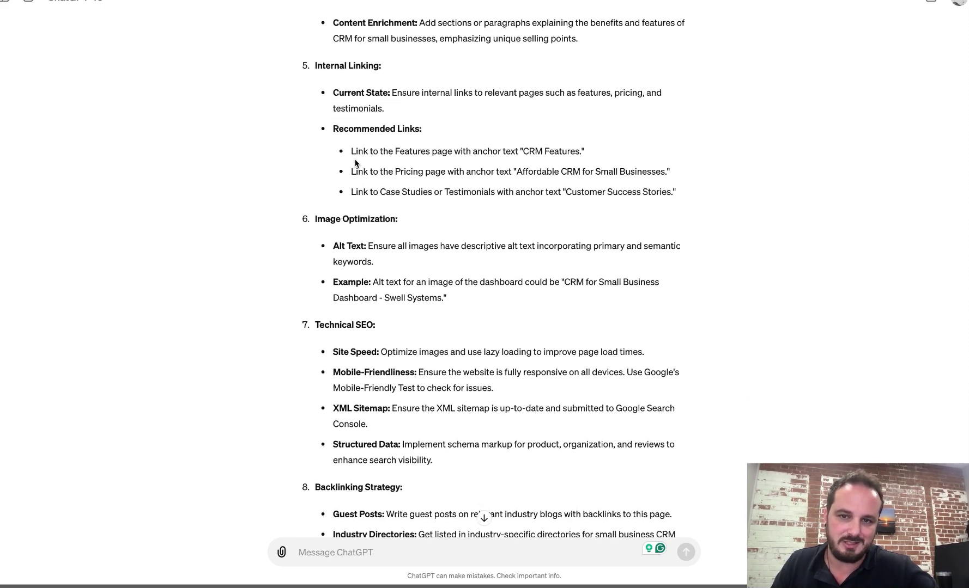
scroll(355, 163, down, 1)
scroll(355, 162, down, 2)
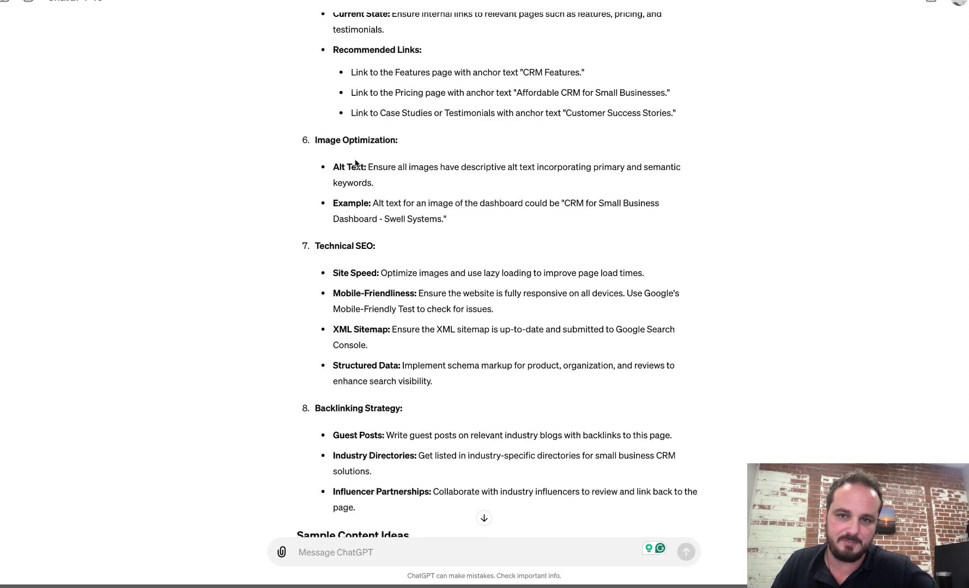
scroll(372, 142, down, 5)
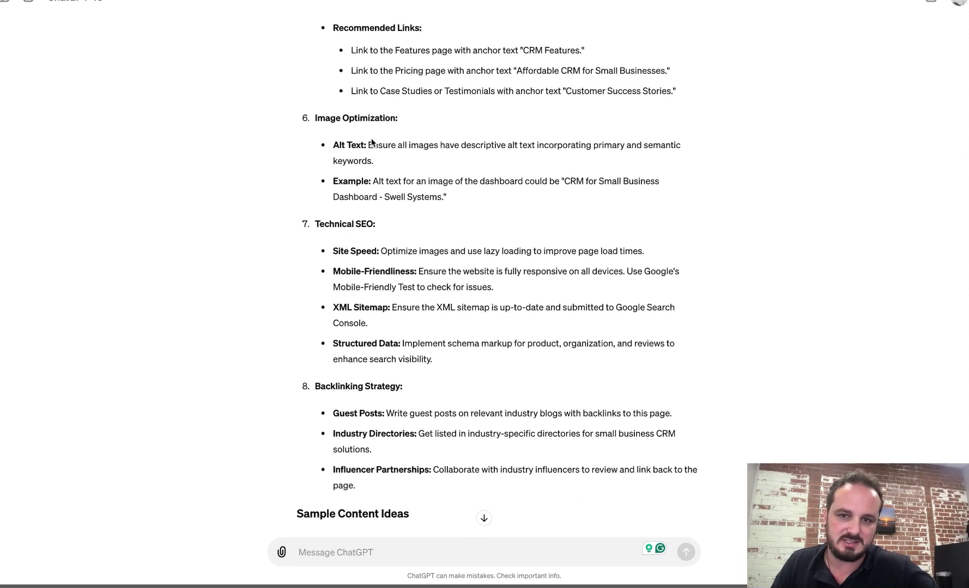
scroll(355, 162, down, 2)
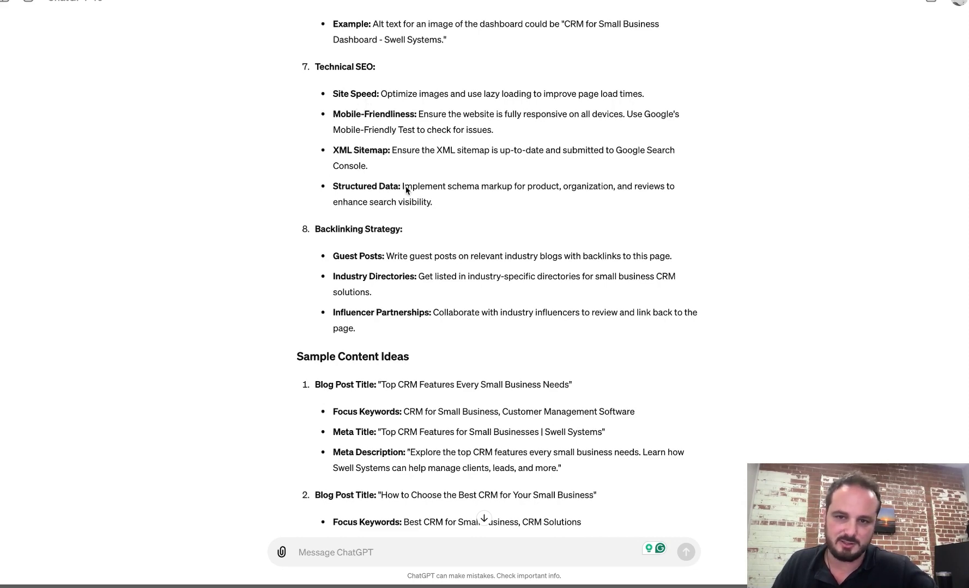
scroll(395, 237, down, 7)
scroll(393, 246, down, 1)
scroll(393, 244, down, 1)
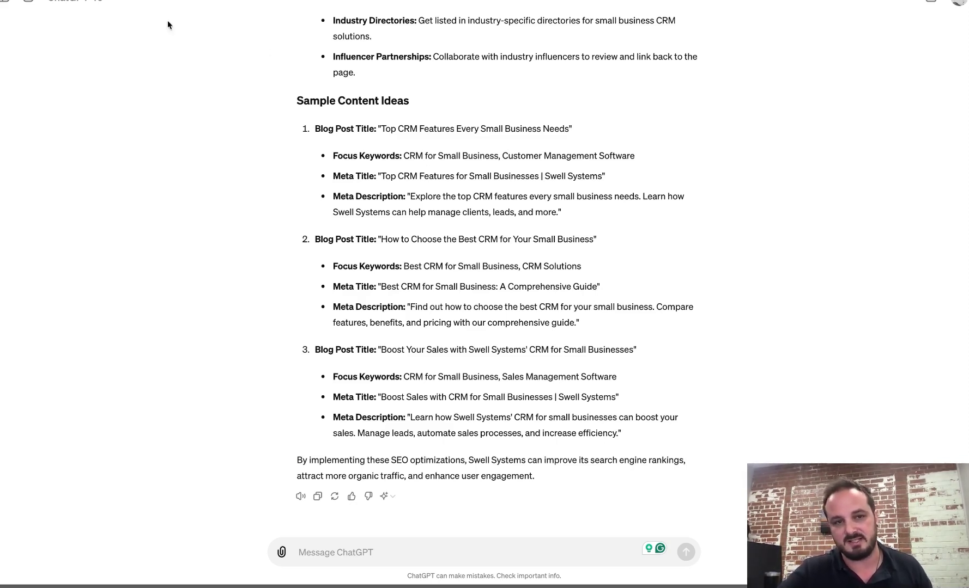
Open the SEO Expert Helper GPT, use its Get Started prompt and ask it to "create new content".
click(29, 4)
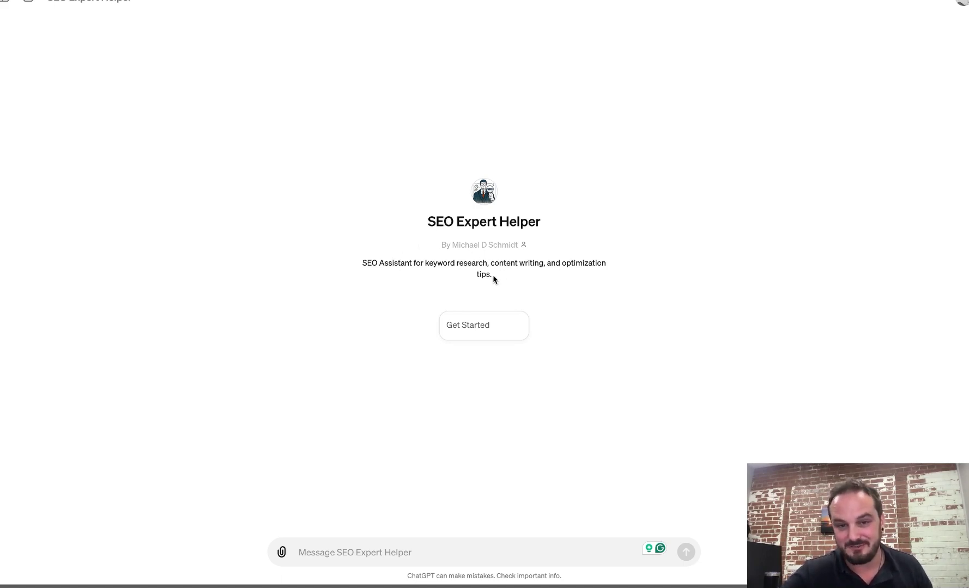
click(470, 327)
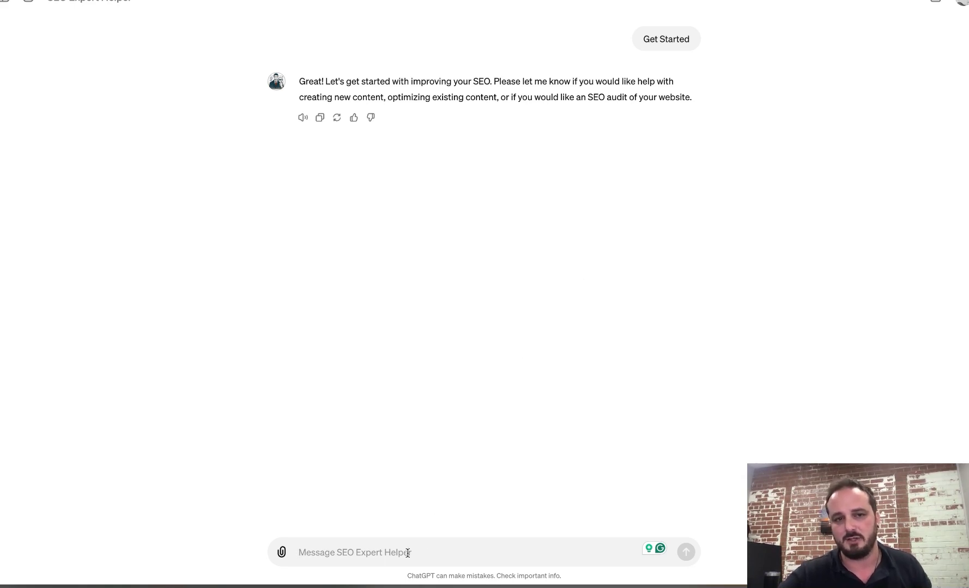
text(create )
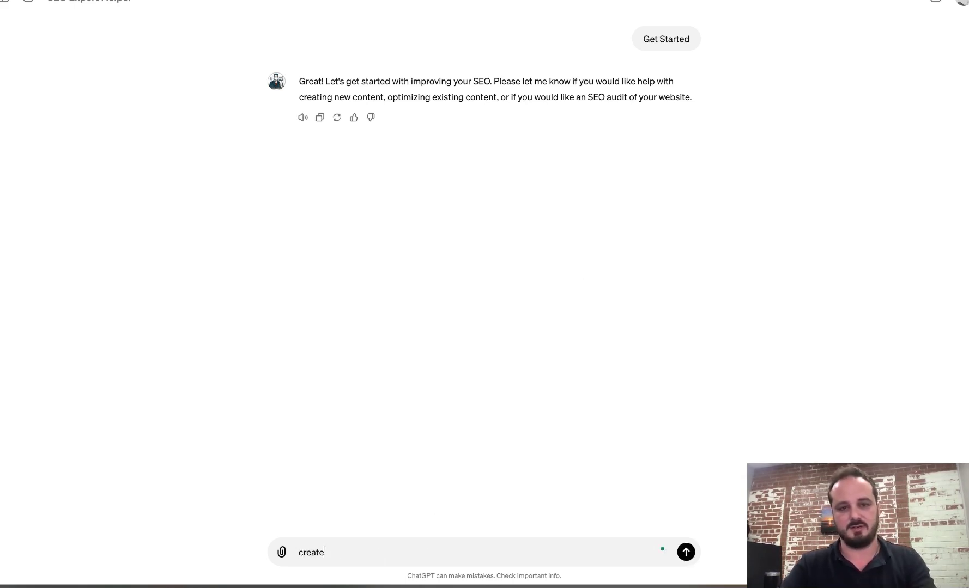
text(new content)
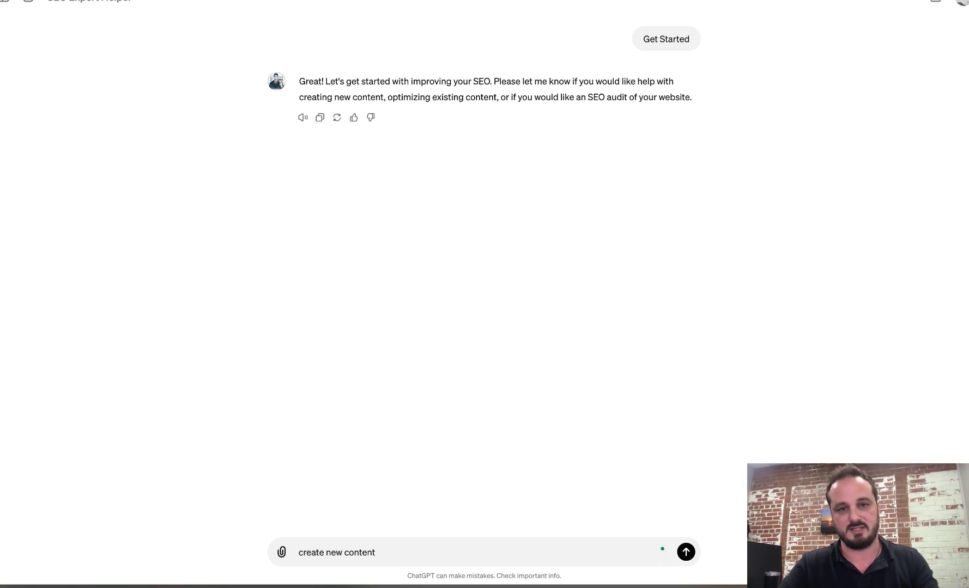
key(Return)
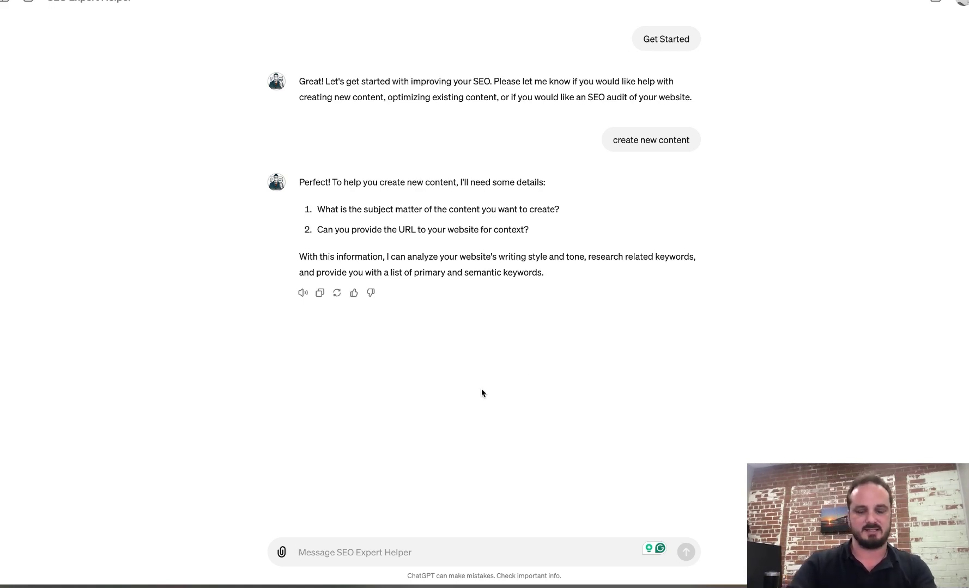
text(1. Advertising on hulu)
key(shift+Return)
text(2. https:/)
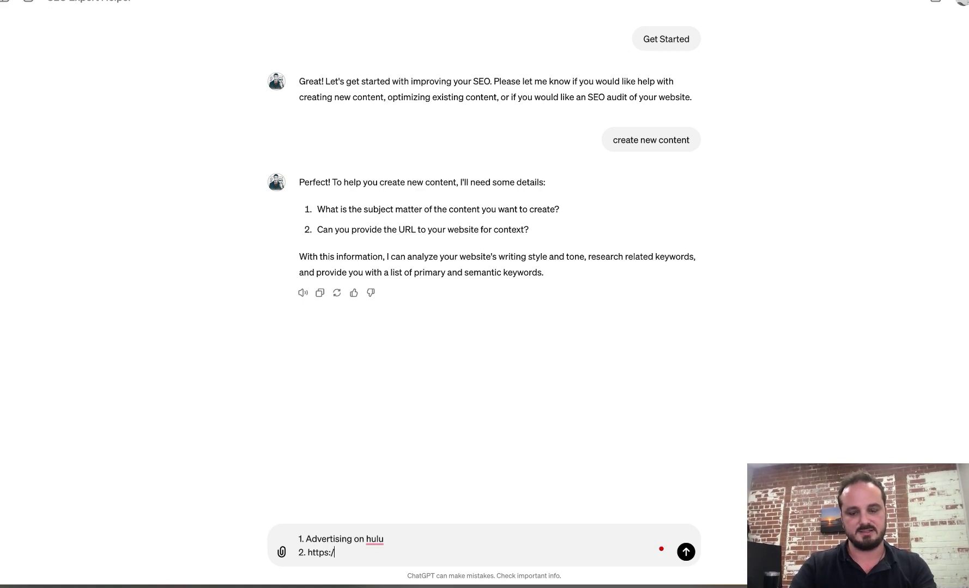
text(/designloud.com)
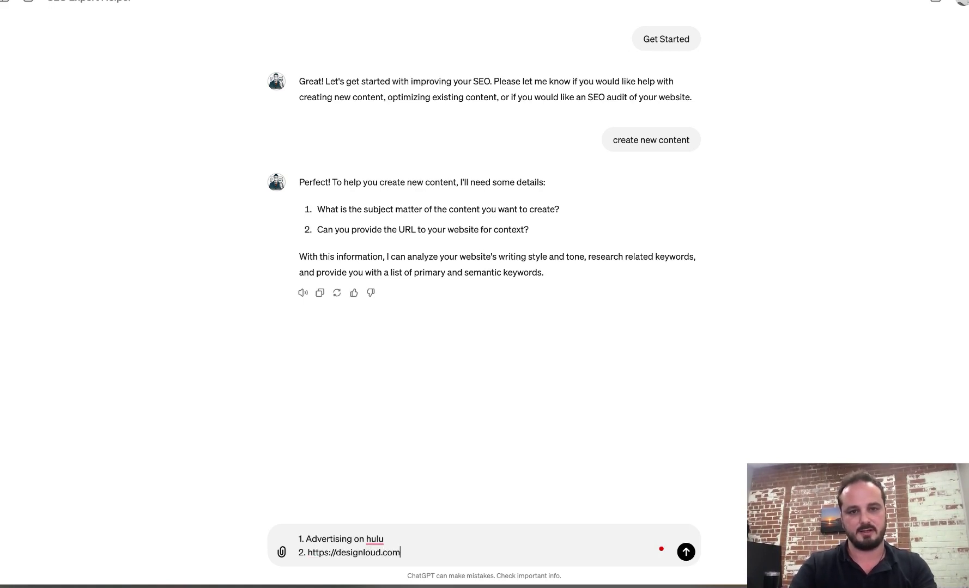
key(Return)
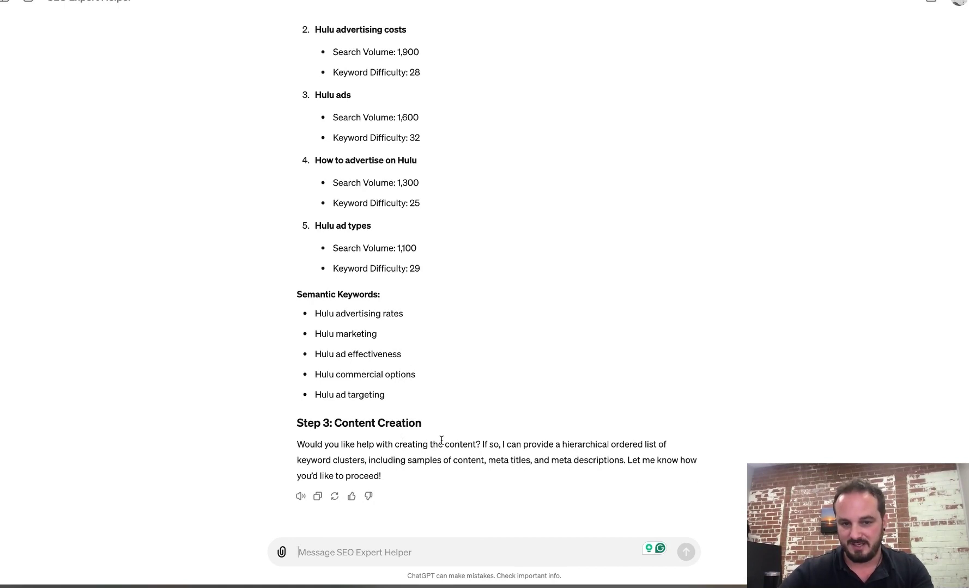
Accept the content creation offer by replying "Yes, please help me create the content".
text(Yes, please help me create the )
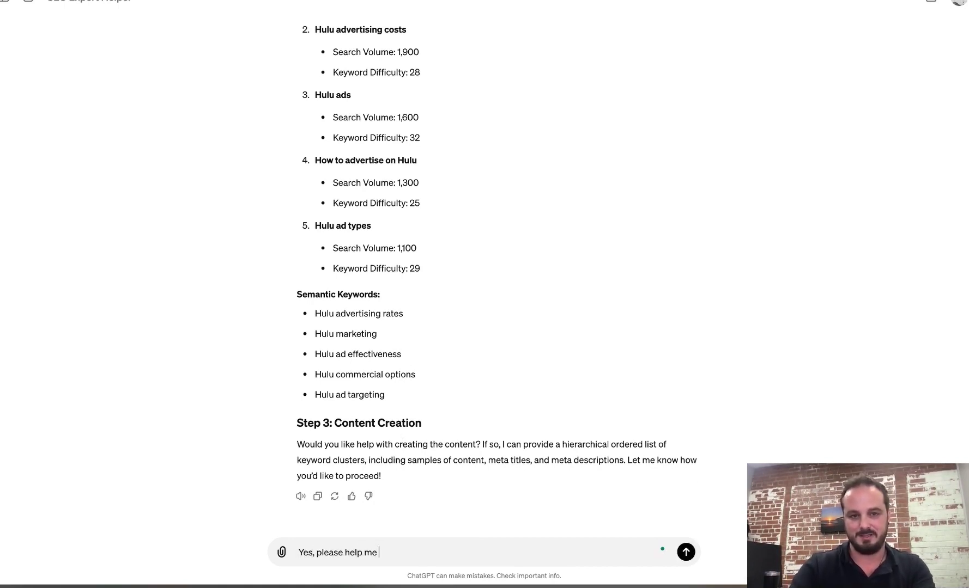
text(cont)
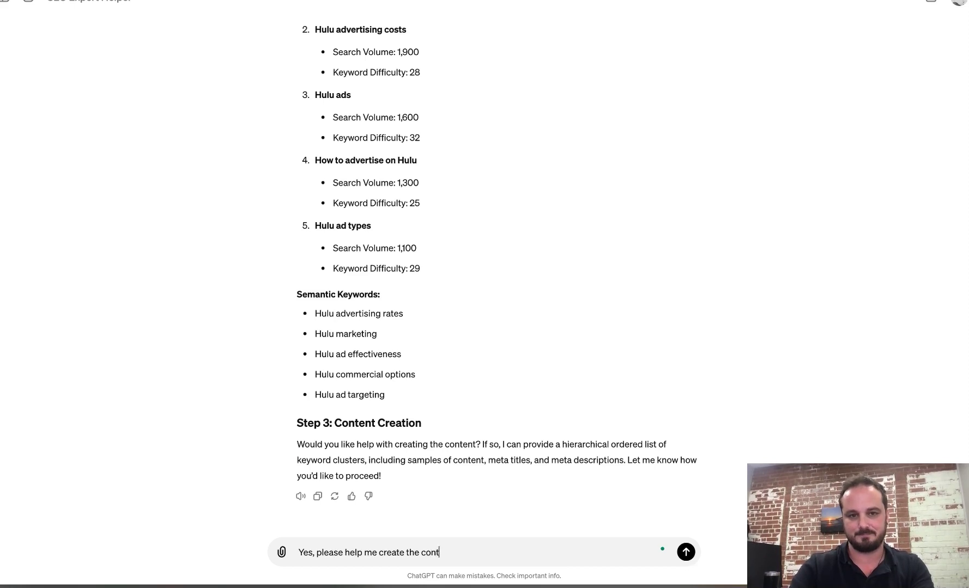
text(ent)
key(Return)
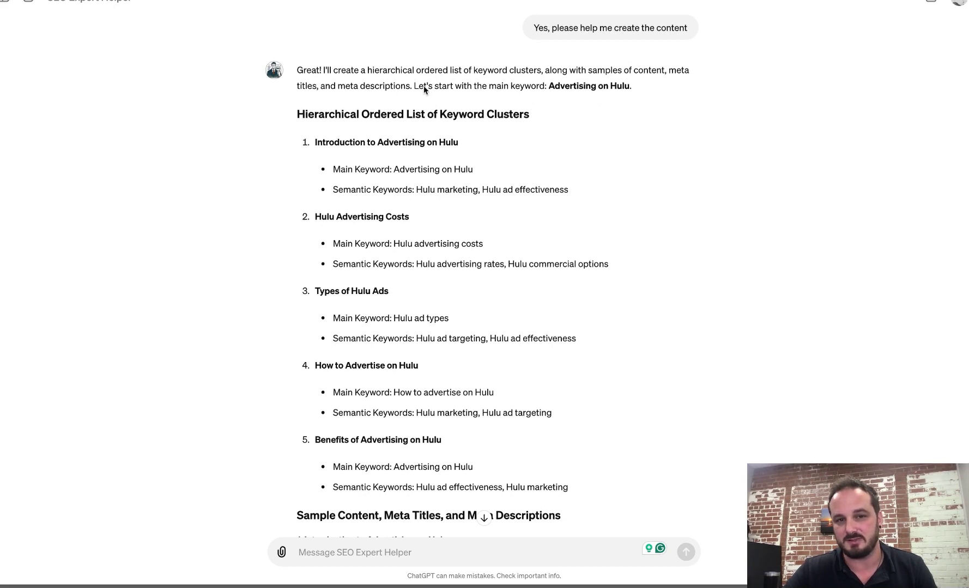
Examine the Hulu keyword clusters, the sample content with meta titles and descriptions, and the pillar page and linking suggestions.
scroll(394, 167, down, 1)
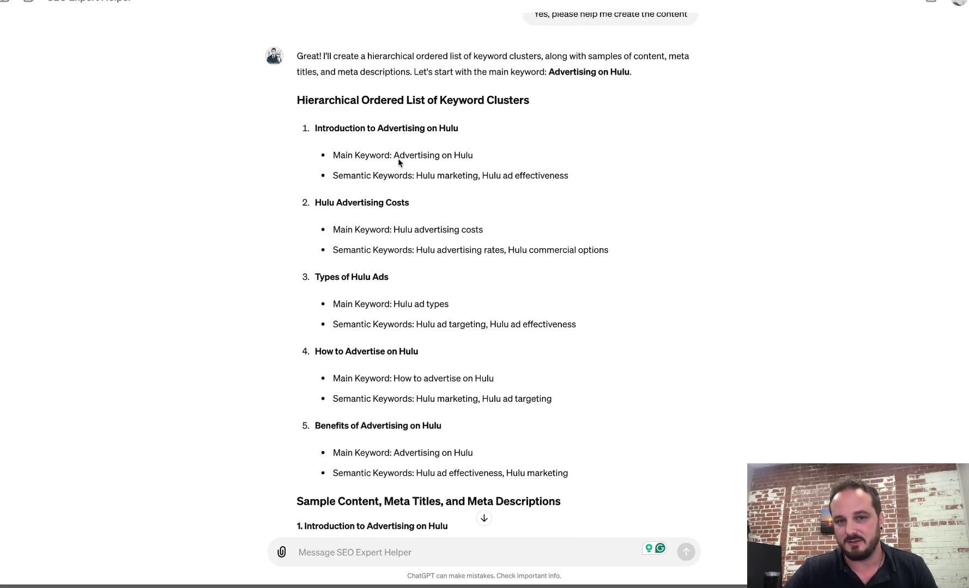
scroll(398, 158, down, 4)
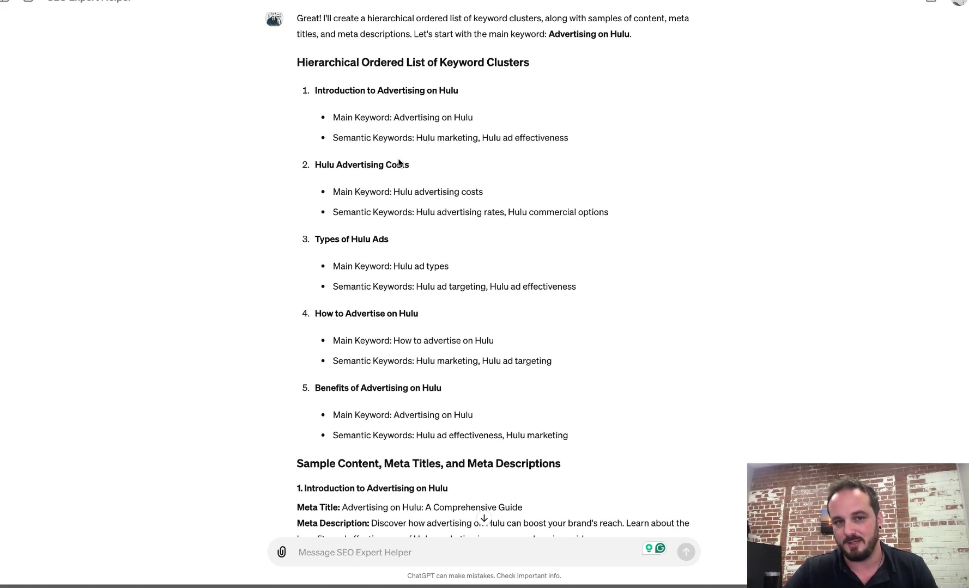
scroll(399, 158, up, 2)
scroll(399, 157, down, 1)
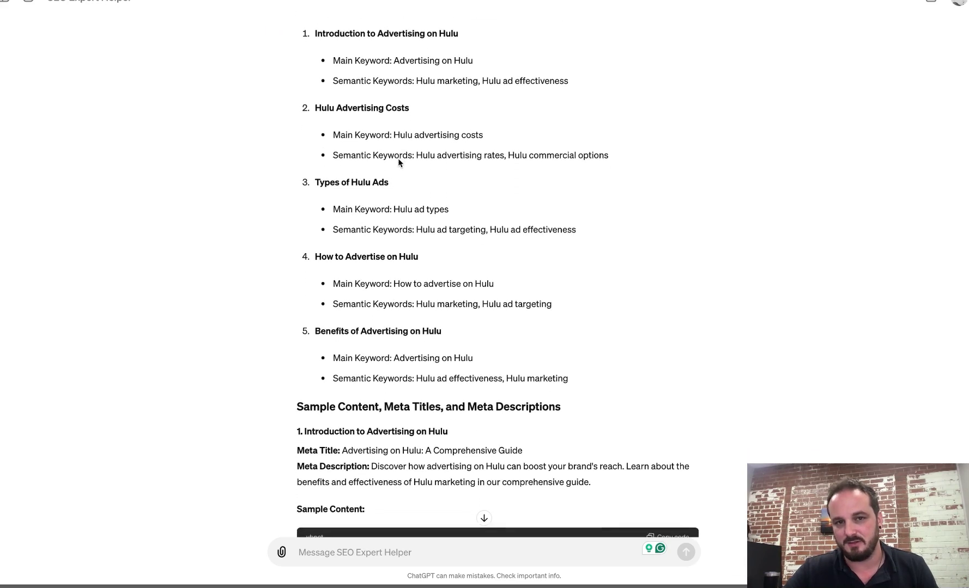
scroll(398, 158, up, 2)
scroll(399, 158, down, 1)
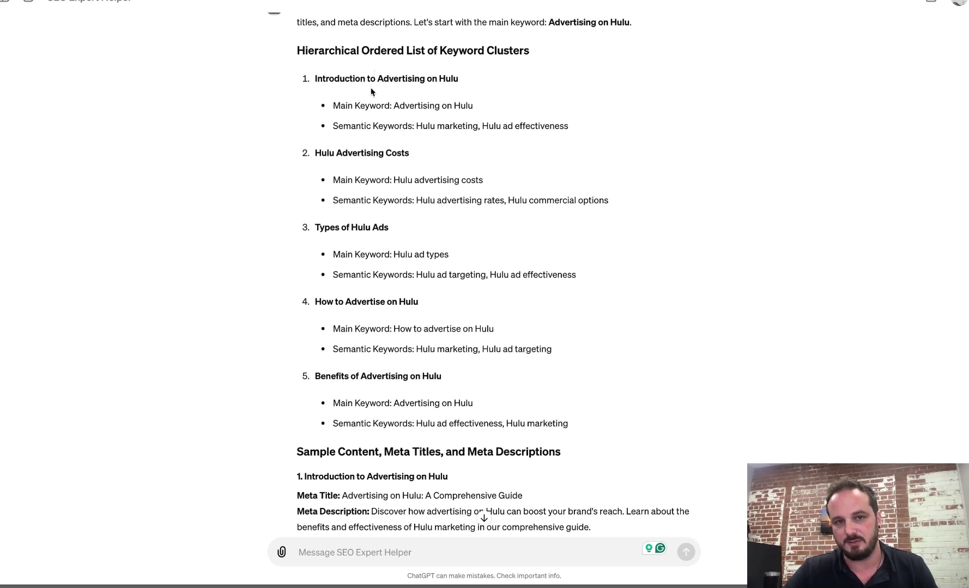
scroll(348, 181, down, 6)
scroll(348, 183, down, 20)
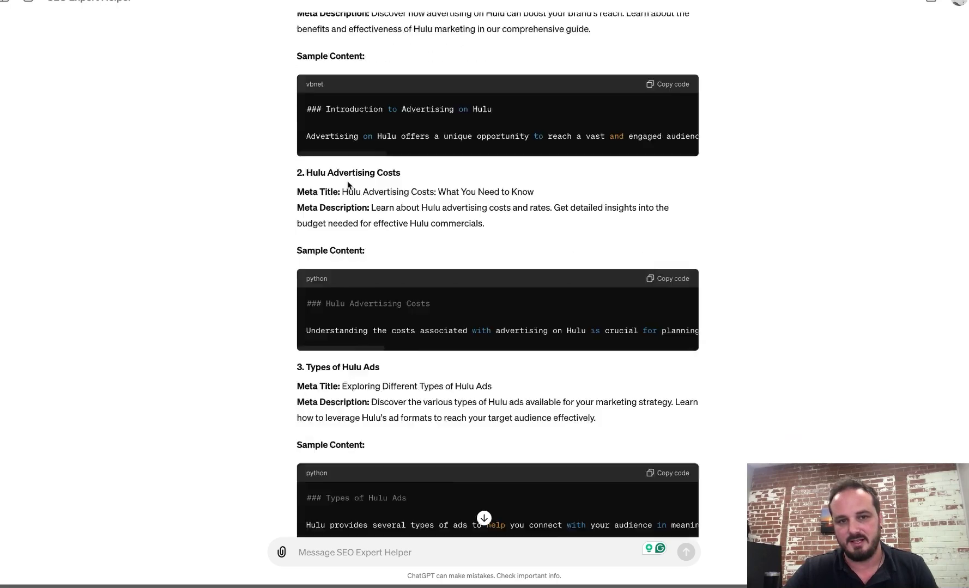
scroll(348, 185, down, 1)
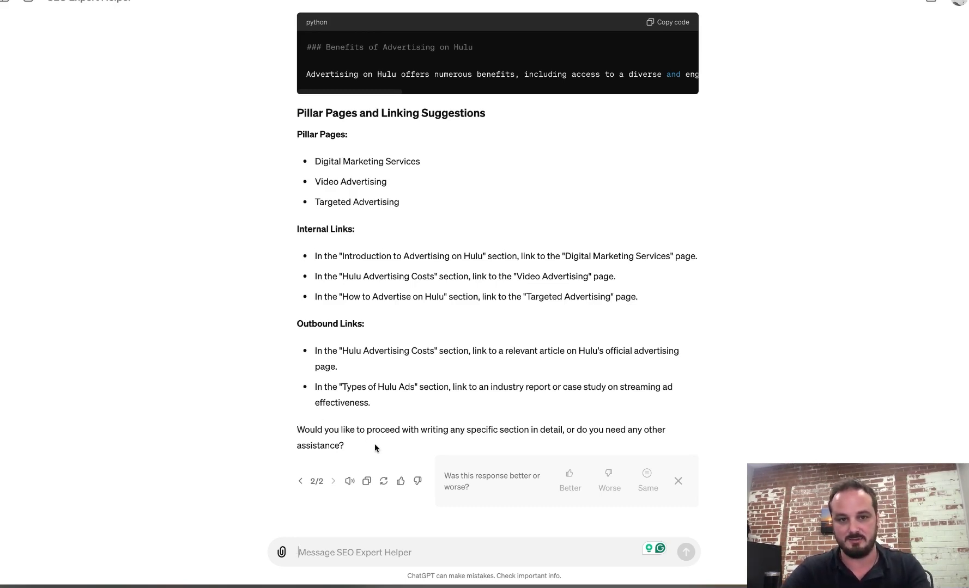
Answer the offer to write in detail with "Yes, please write the blog post for me.".
click(358, 542)
text(Ye)
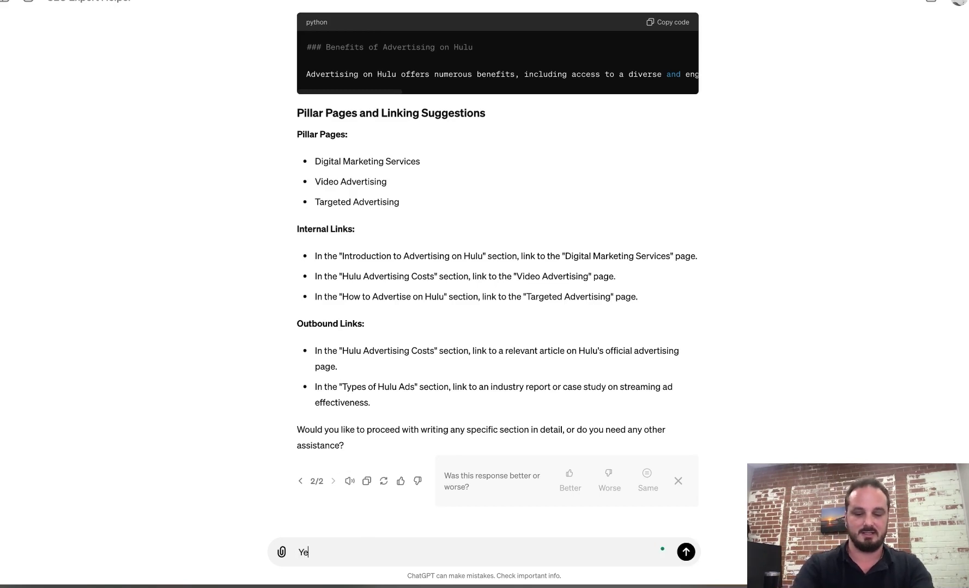
text(s, please write the blog post )
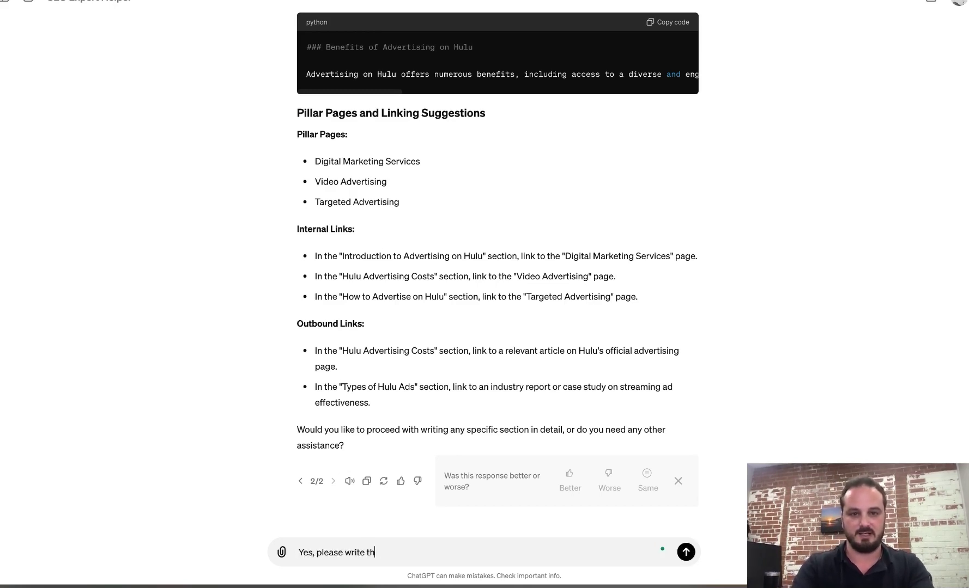
text(for me)
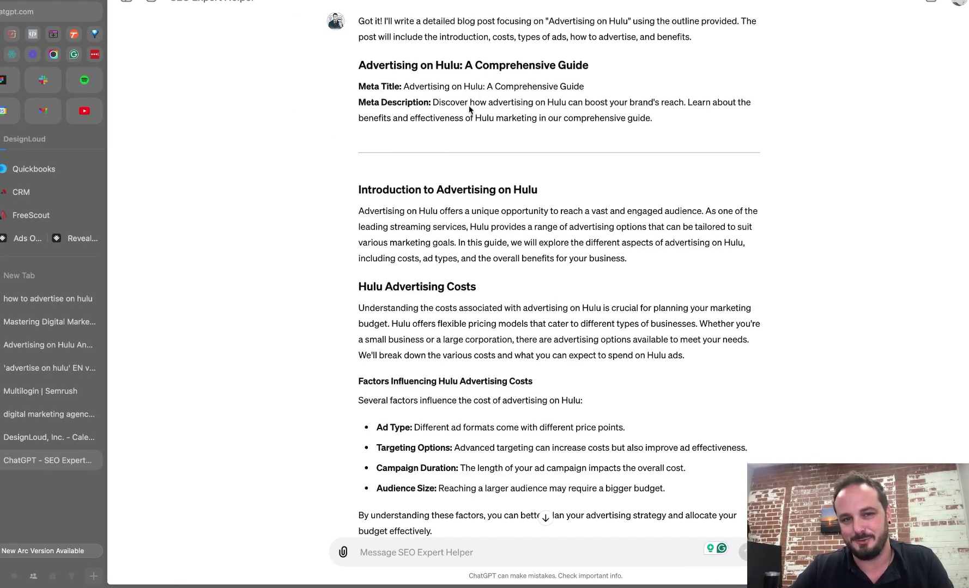
Read through the generated "Advertising on Hulu: A Comprehensive Guide" post, from its meta details to the how-to section.
scroll(438, 163, down, 1)
scroll(438, 165, down, 2)
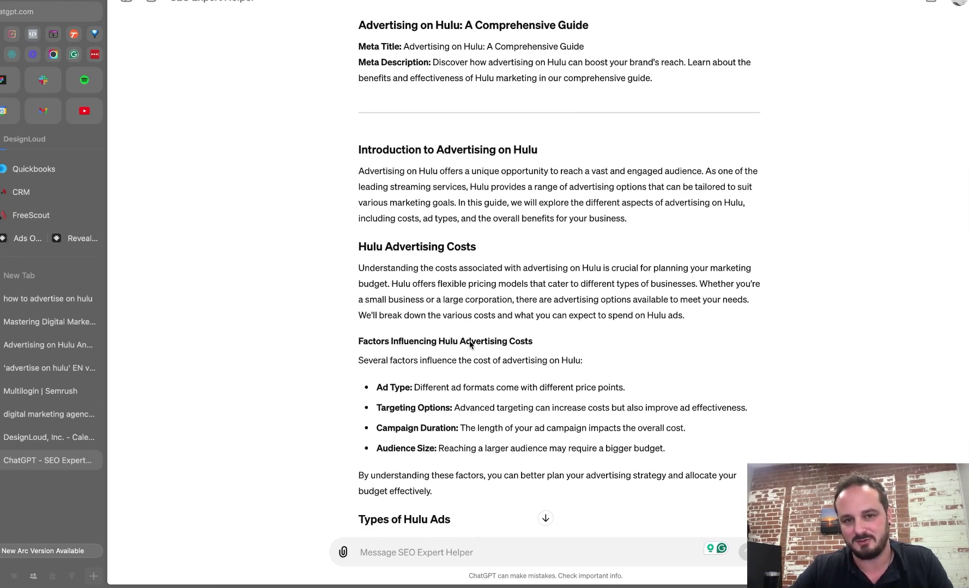
scroll(468, 343, down, 5)
scroll(420, 420, down, 12)
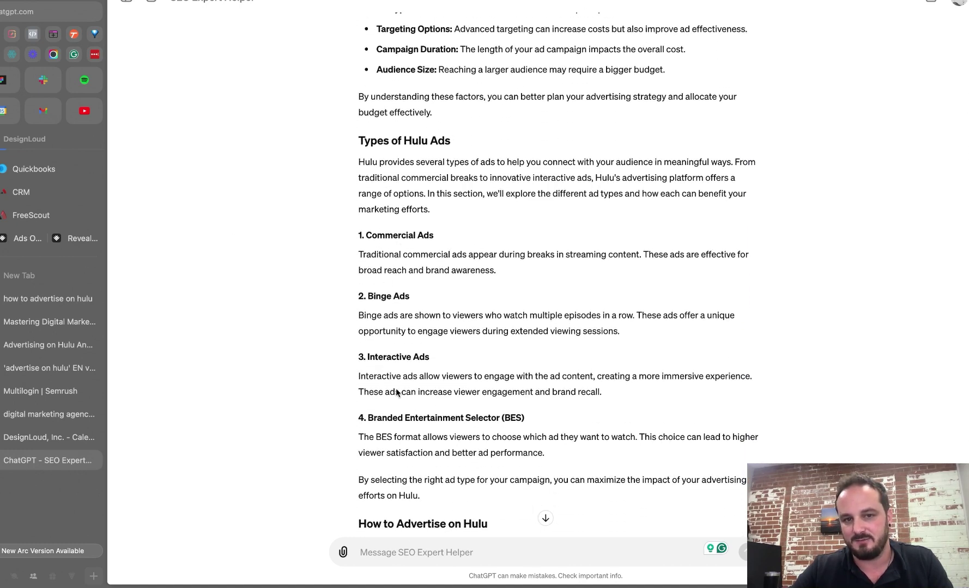
scroll(406, 390, down, 7)
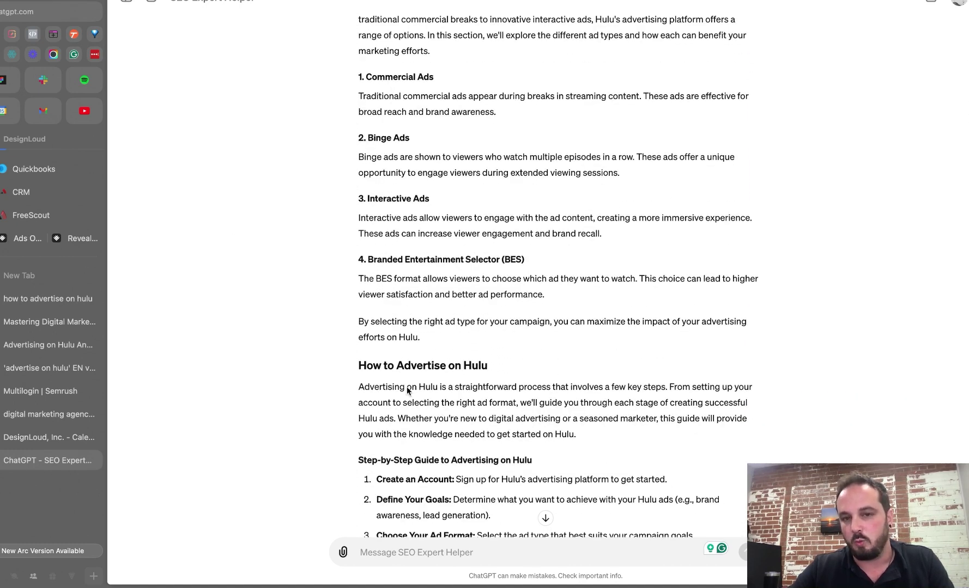
scroll(407, 387, up, 20)
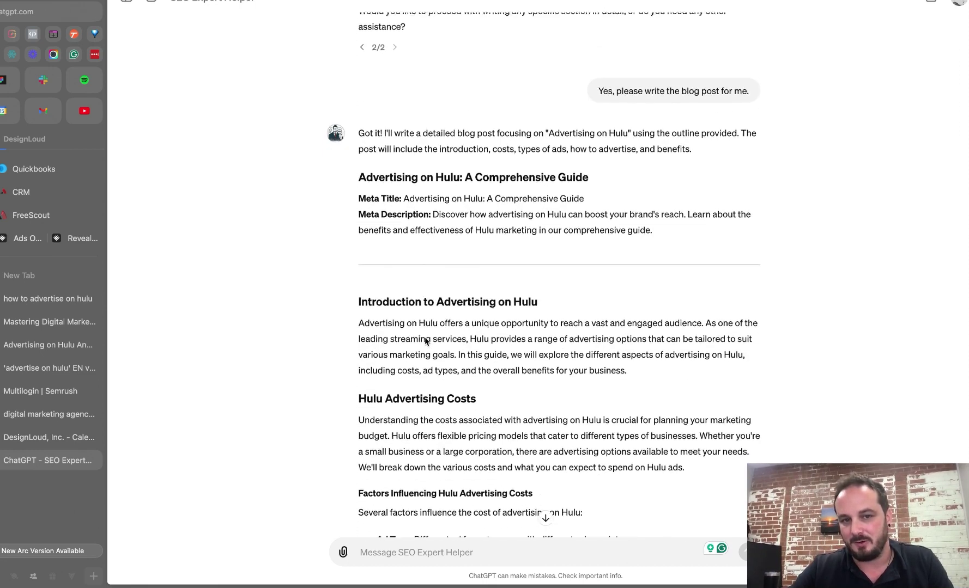
scroll(425, 341, down, 2)
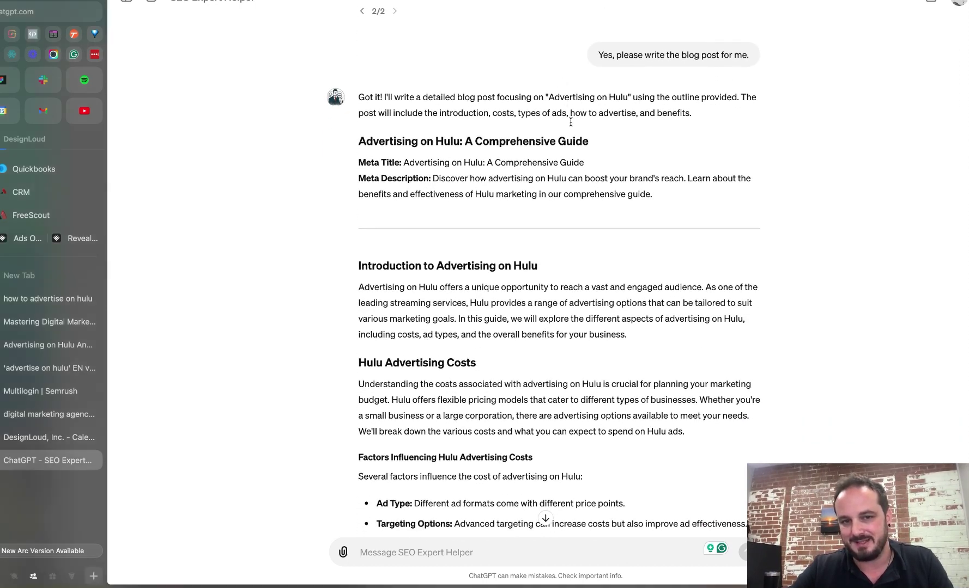
Examine the post's heading structure, from the main title through the introduction, costs, cost factors and ad type headings.
drag(597, 135, 357, 143)
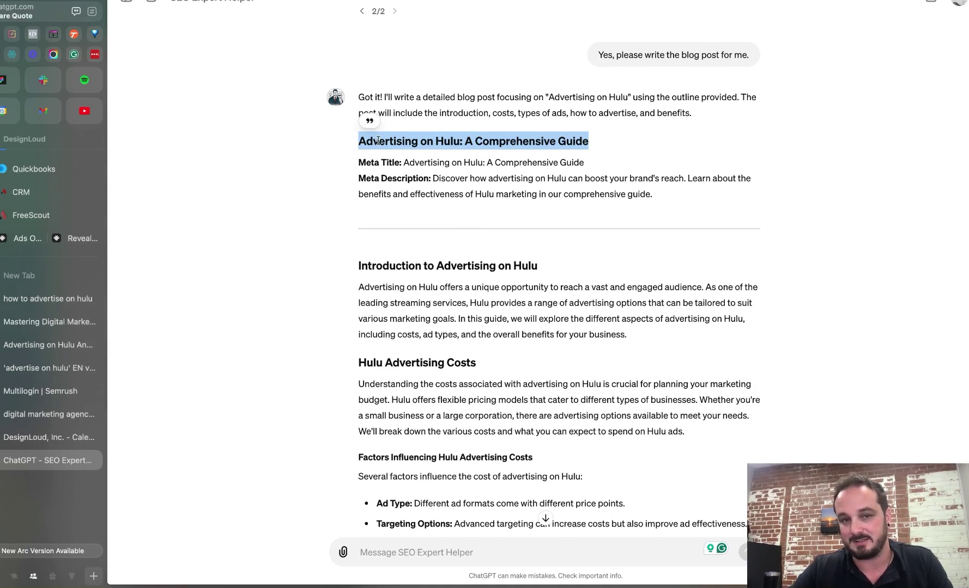
click(362, 271)
double_click(363, 271)
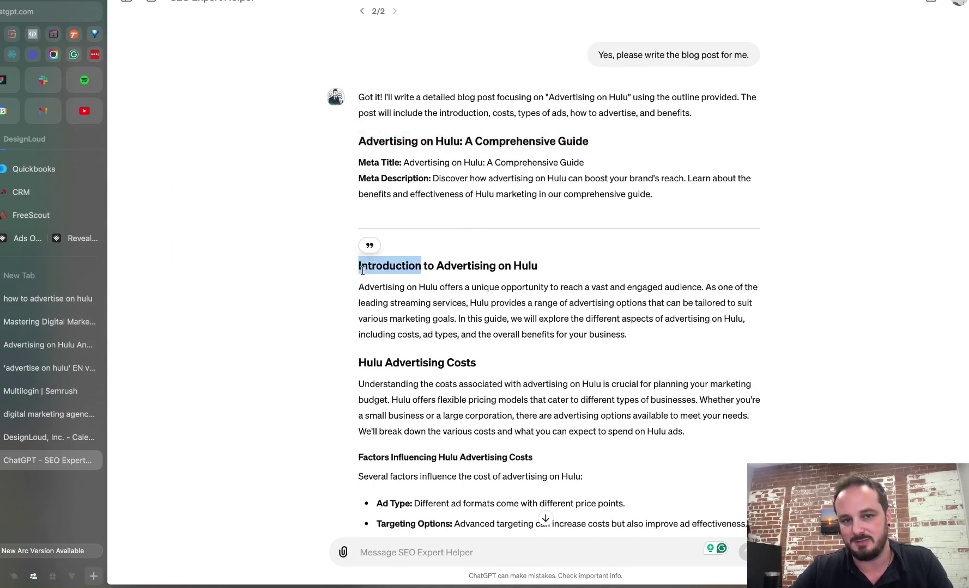
double_click(378, 363)
scroll(384, 357, down, 3)
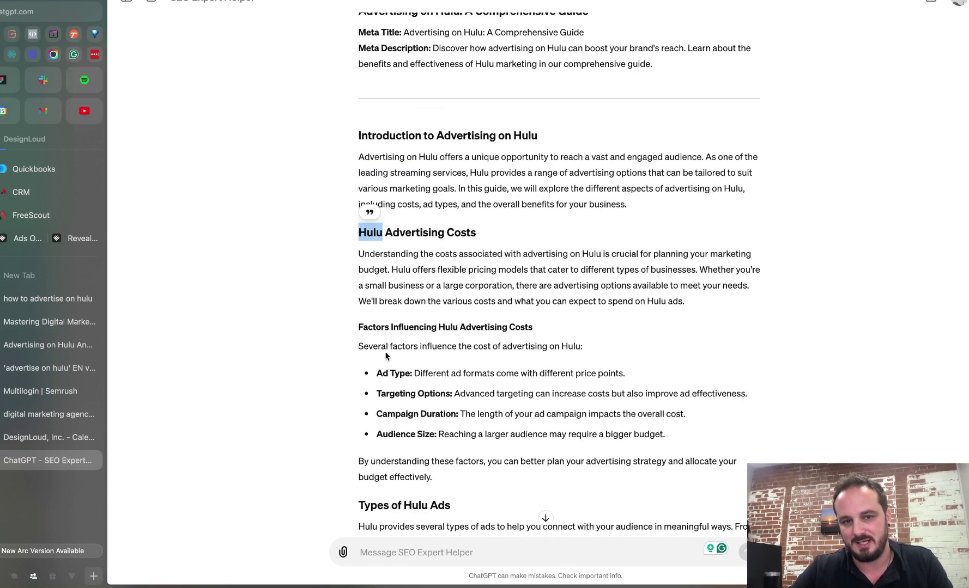
double_click(386, 325)
scroll(398, 305, down, 3)
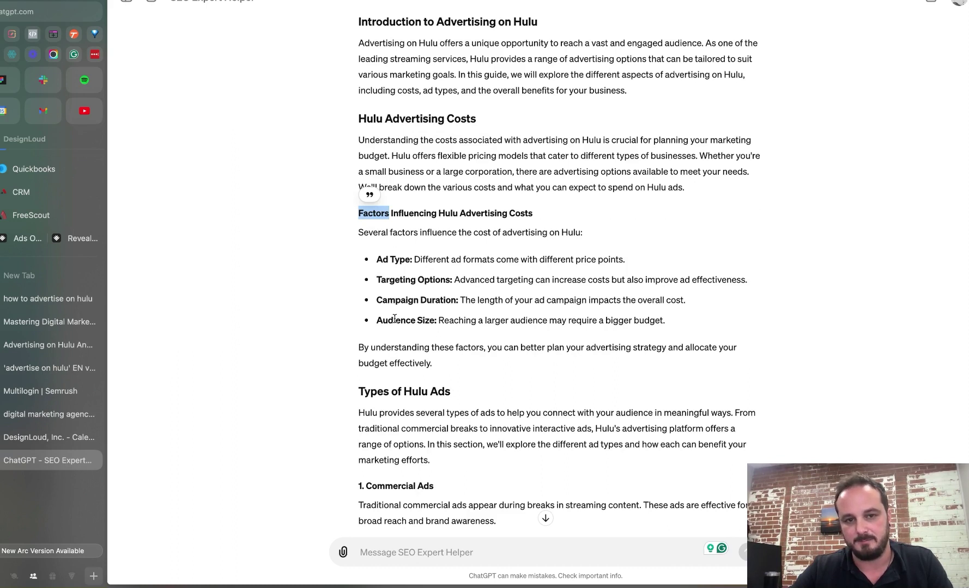
scroll(439, 322, down, 4)
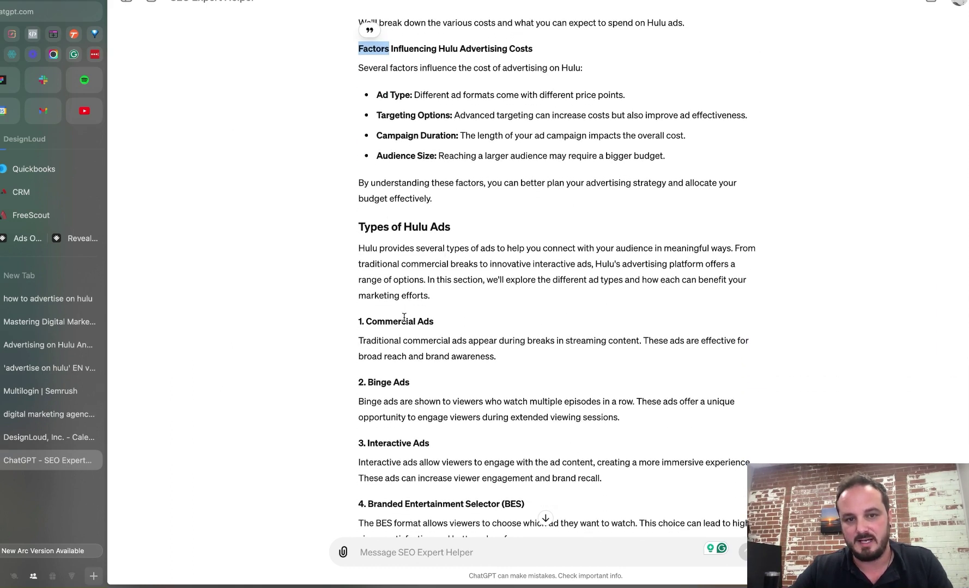
scroll(402, 319, down, 1)
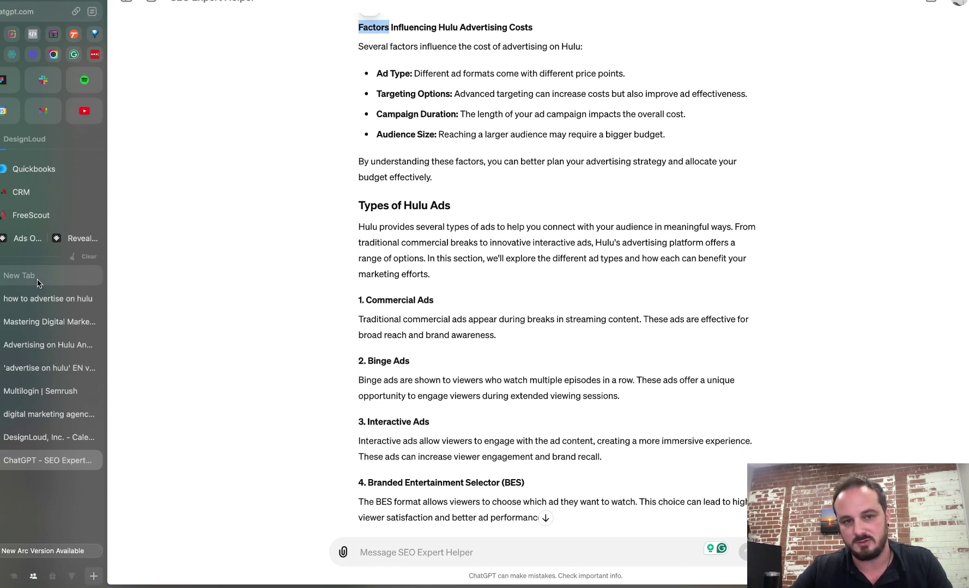
Compare the Google results for "how to advertise on hulu" with the post's step-by-step guide, and read on to its closing question.
click(28, 307)
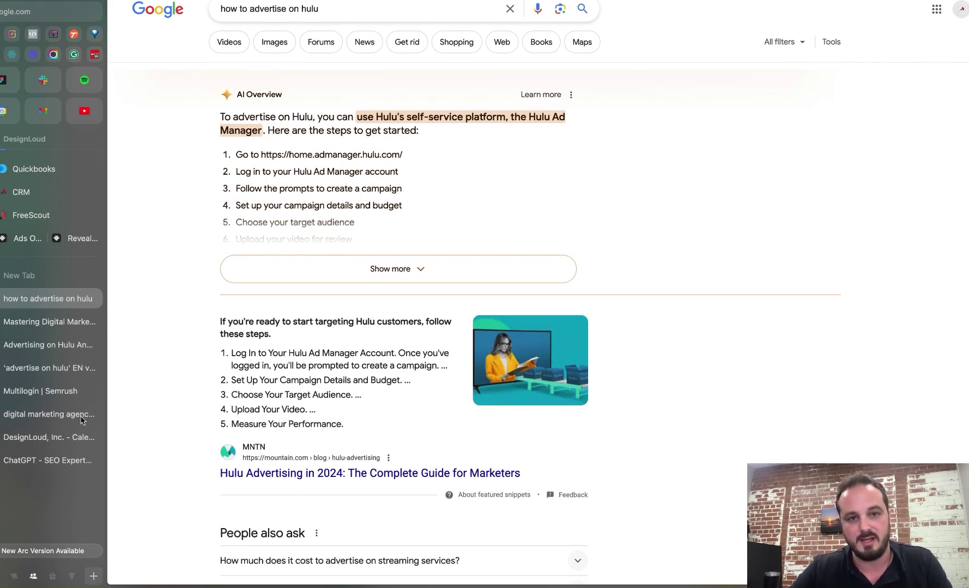
click(42, 461)
scroll(428, 361, down, 10)
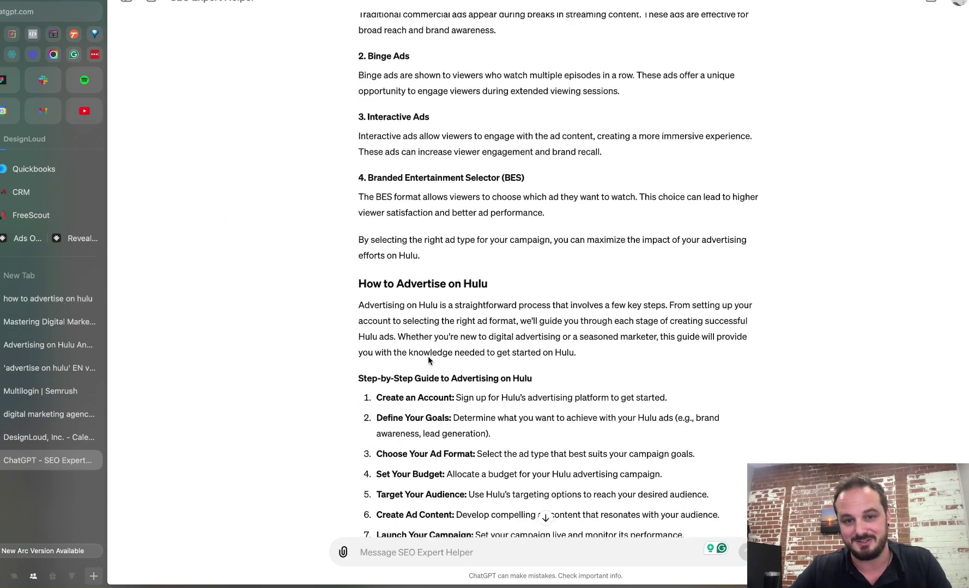
scroll(428, 358, down, 7)
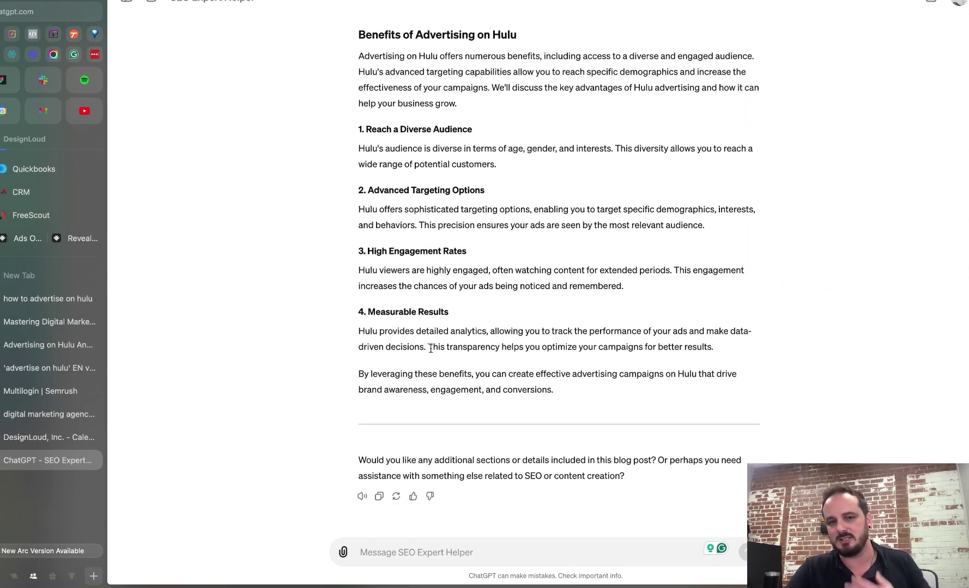
drag(427, 460, 653, 455)
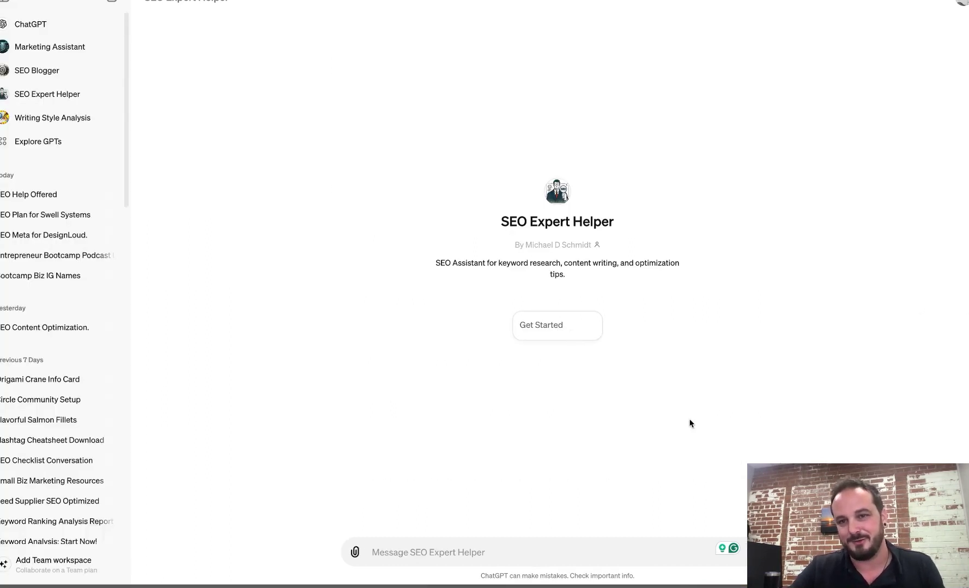
Start a new SEO Expert Helper conversation with the Get Started prompt and choose option 2, Optimizing Existing Content.
click(530, 325)
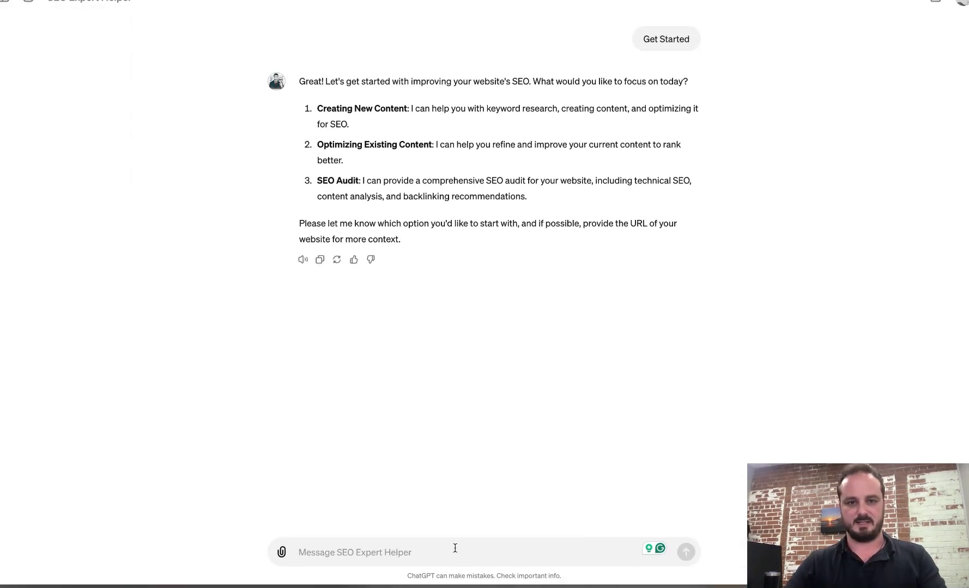
text(2)
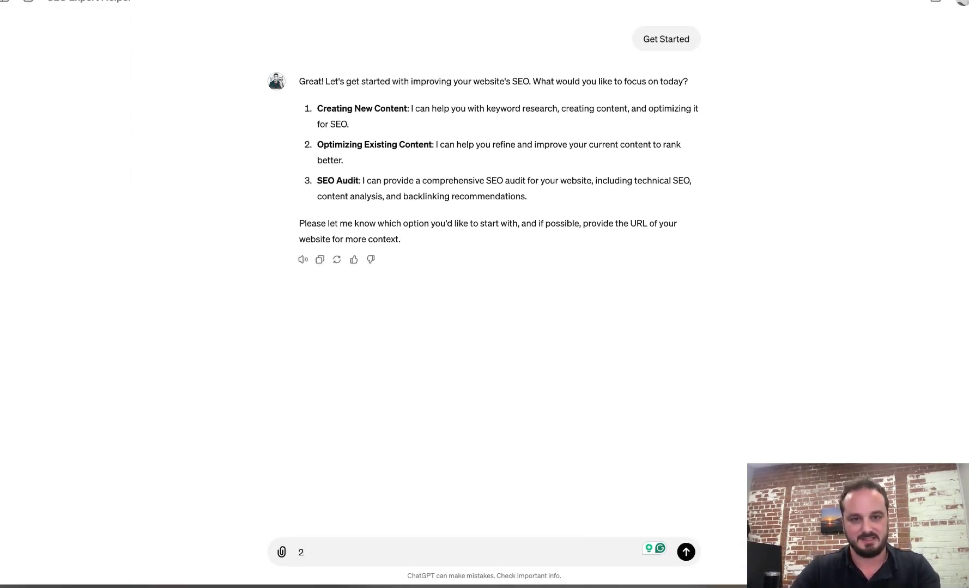
key(Return)
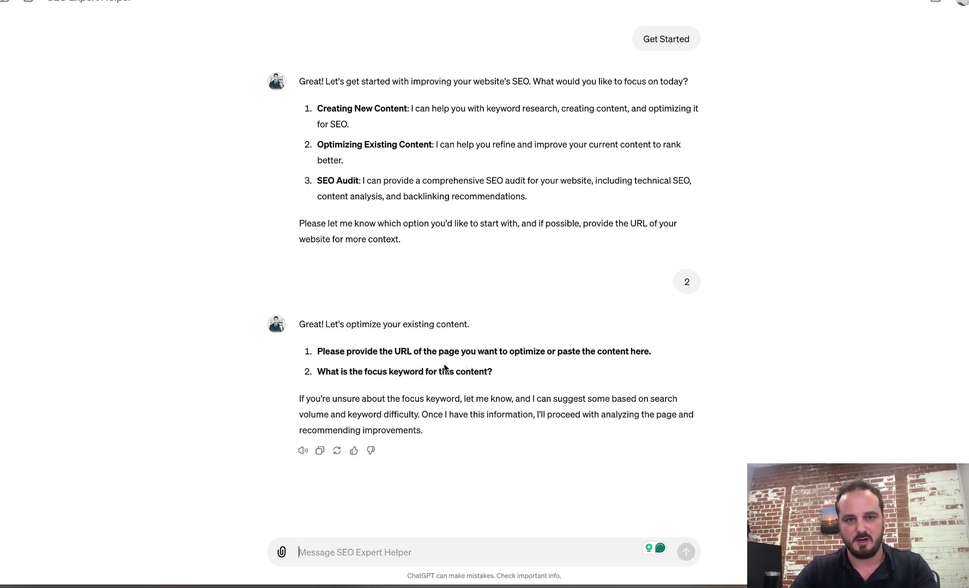
text(1.)
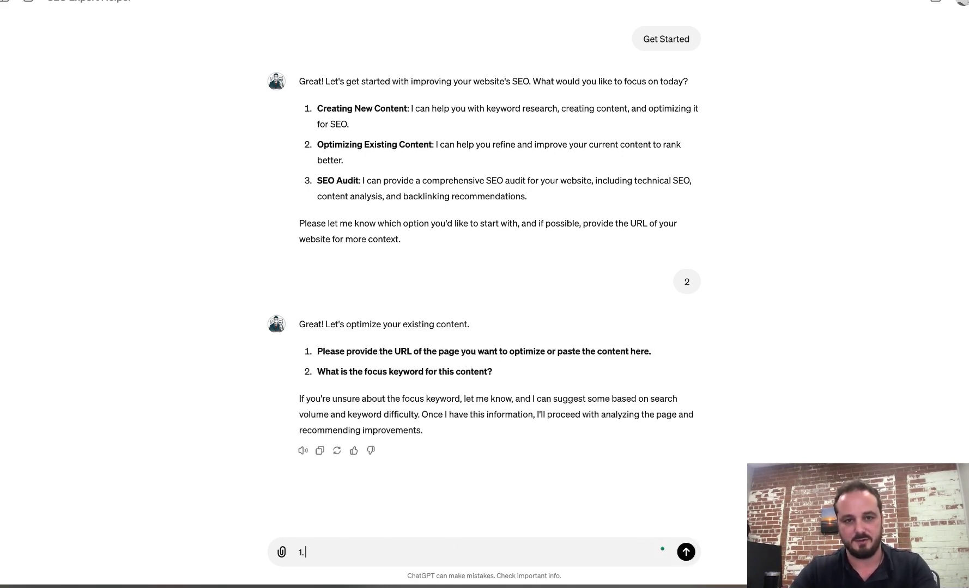
text( https://swell)
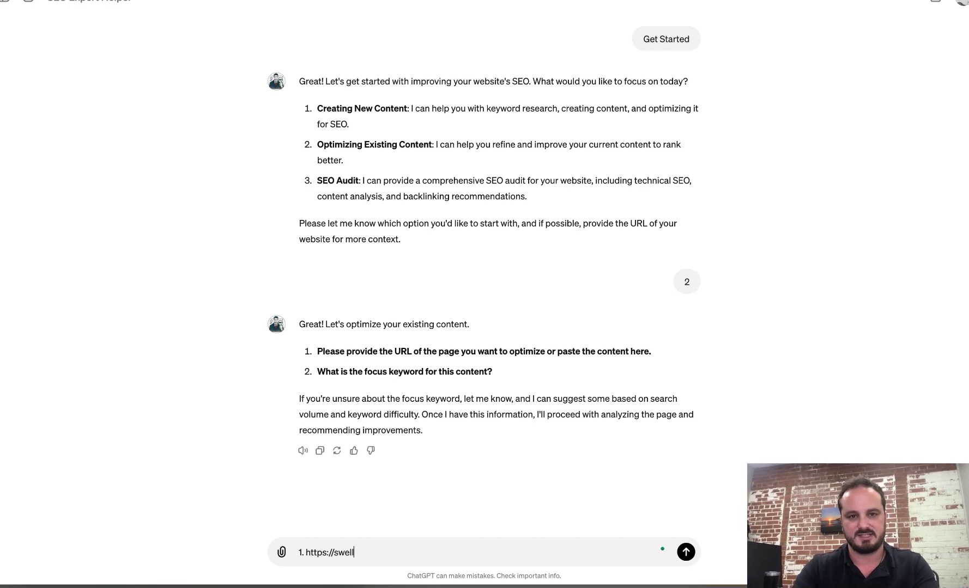
text(system.com)
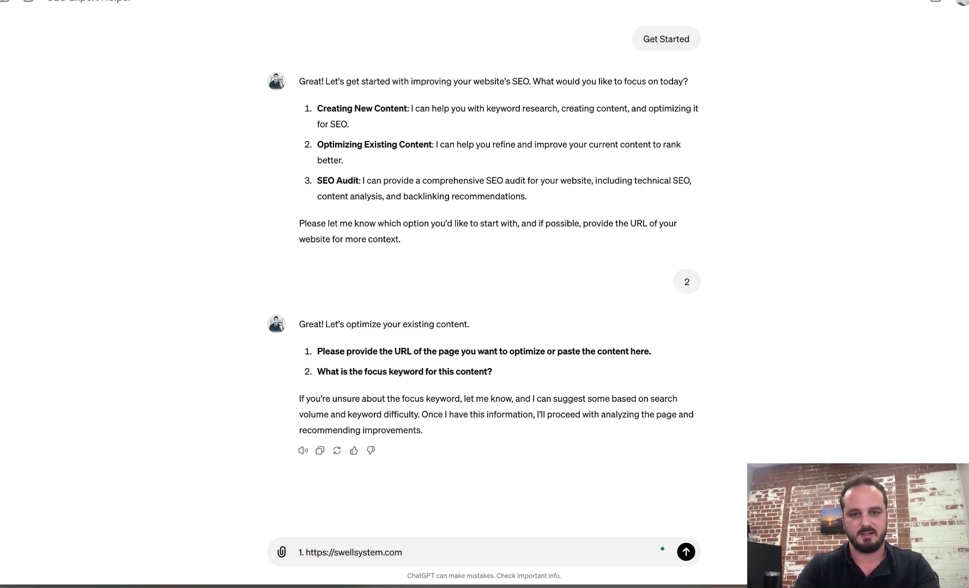
key(shift+Return)
text(2. Busi)
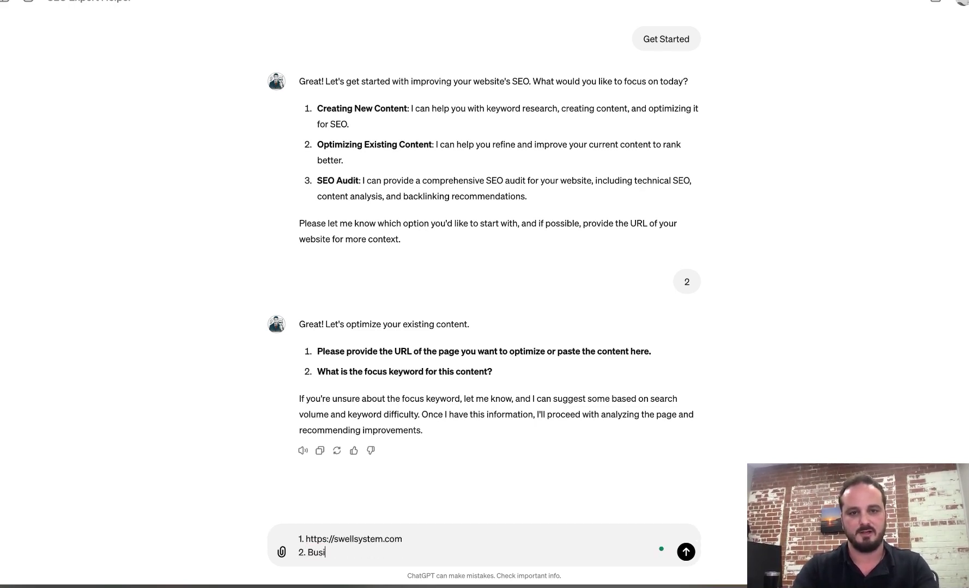
text(ness Management System)
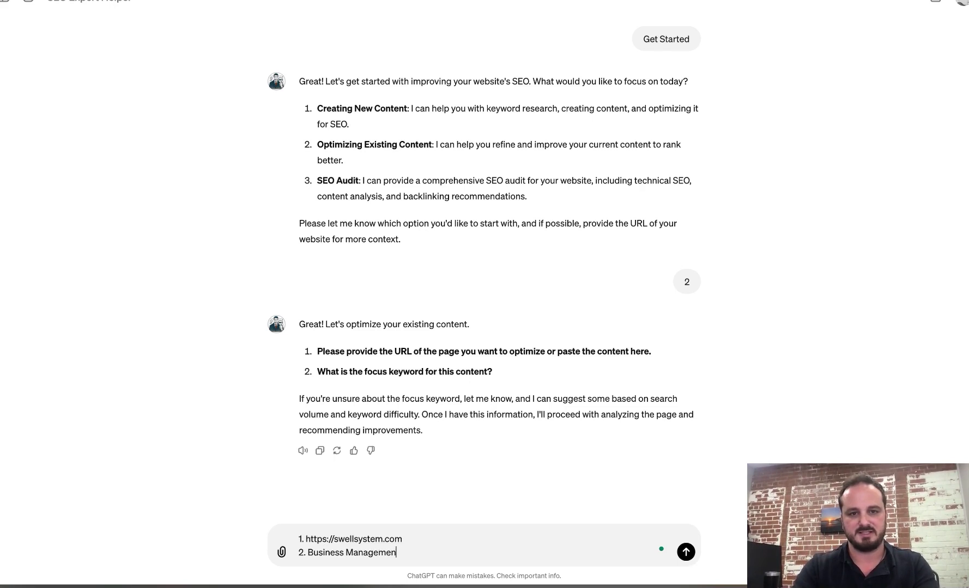
key(Return)
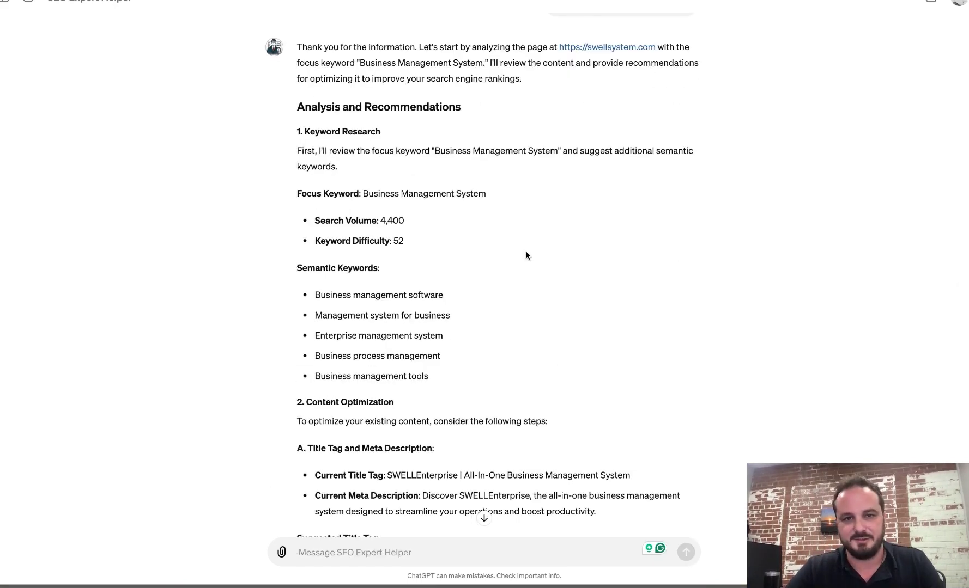
Read the analysis of the Swell System page, from keyword research through title, header, content and linking recommendations to the technical SEO check.
scroll(526, 256, down, 1)
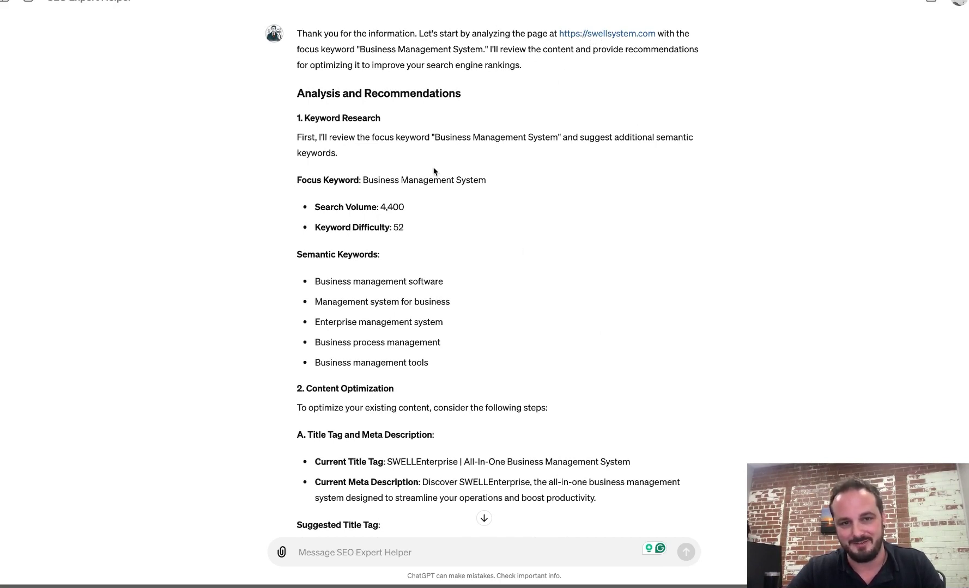
scroll(434, 170, down, 2)
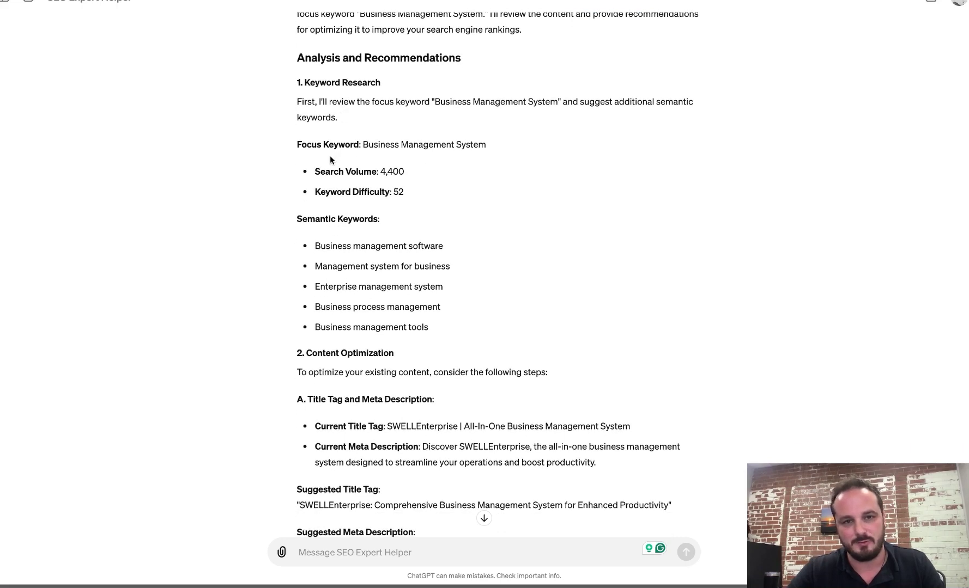
scroll(330, 155, down, 2)
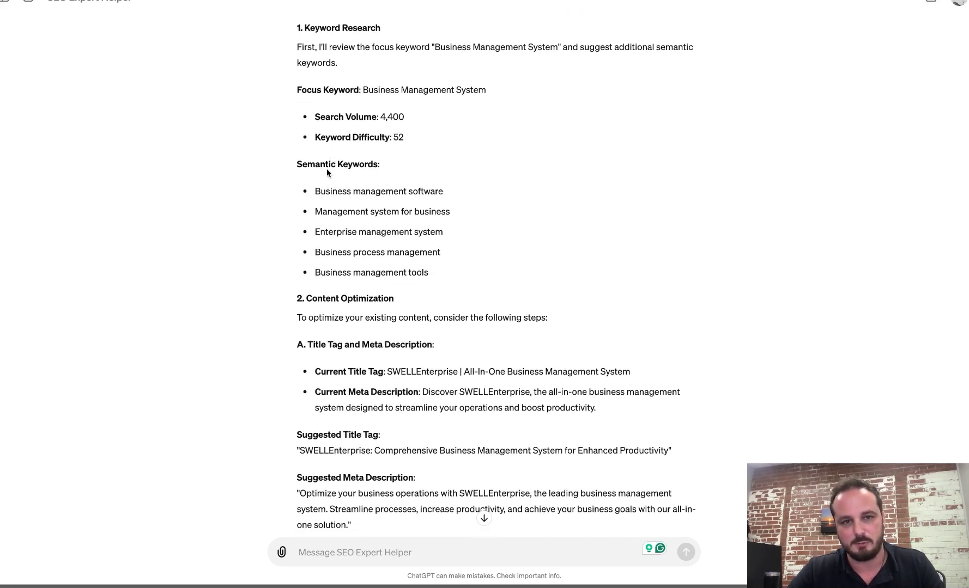
scroll(327, 172, down, 4)
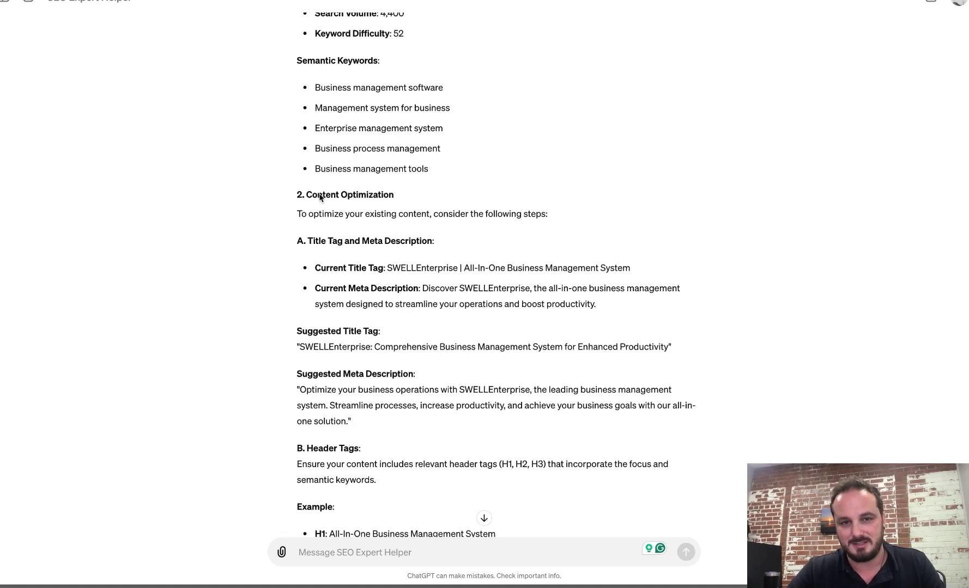
scroll(320, 197, down, 5)
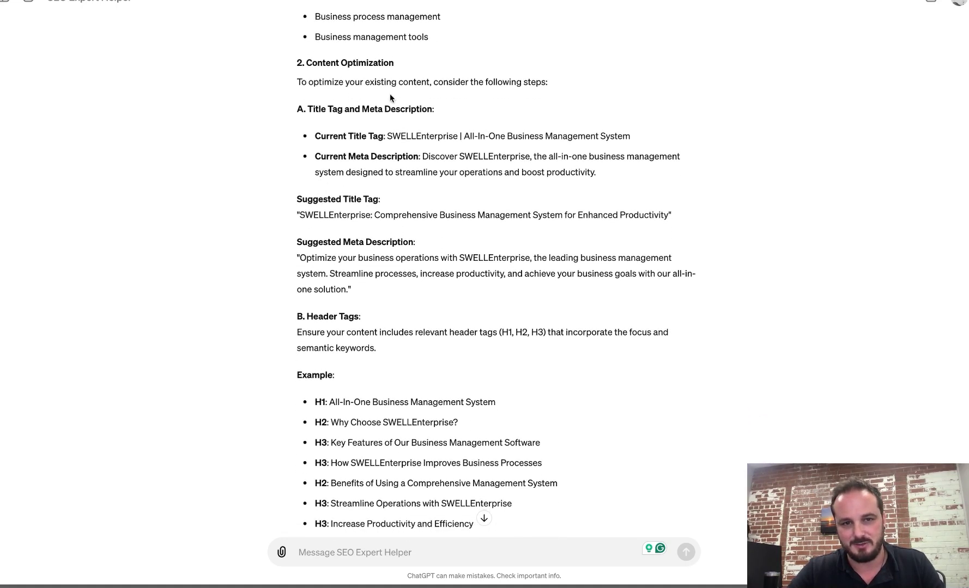
scroll(307, 283, down, 6)
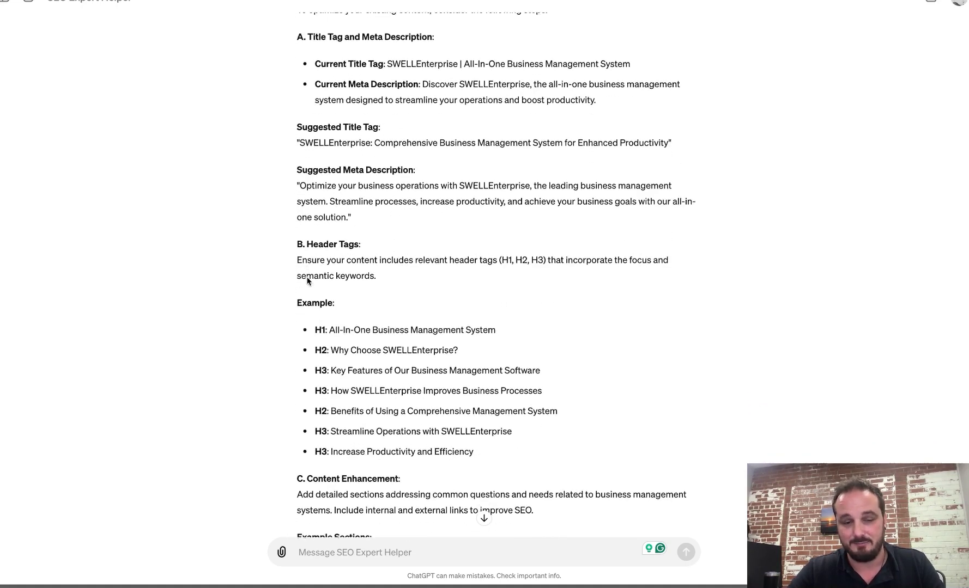
scroll(308, 277, down, 3)
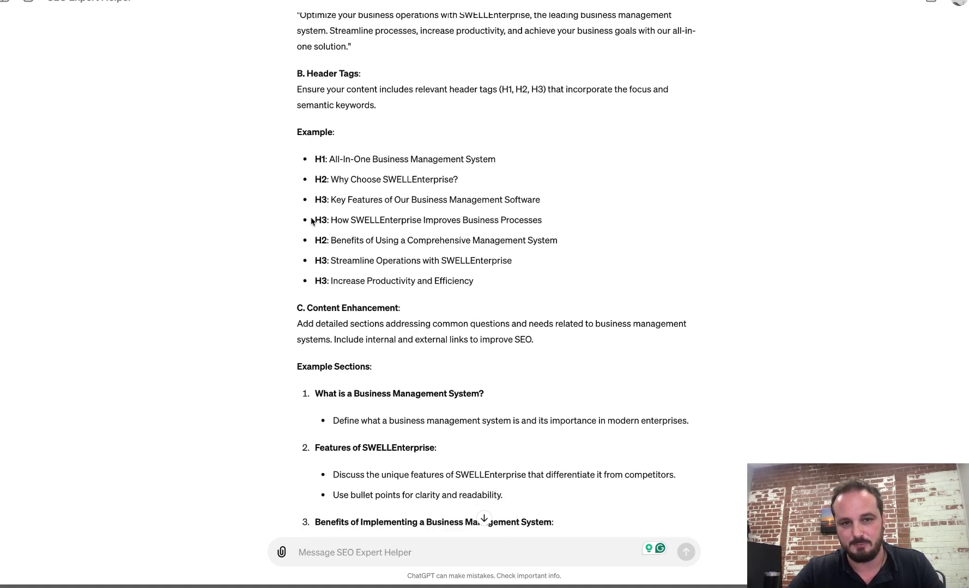
scroll(322, 225, down, 4)
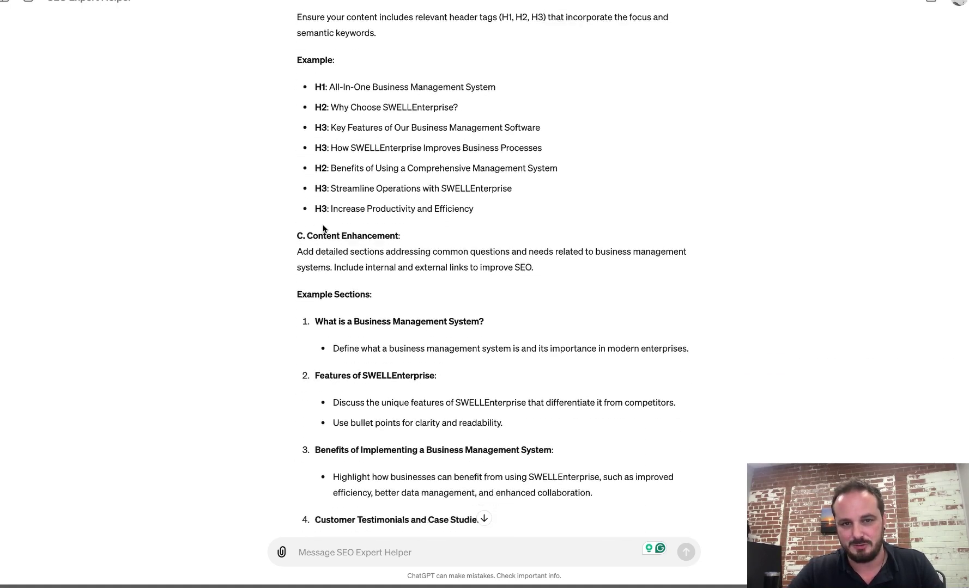
scroll(409, 199, down, 14)
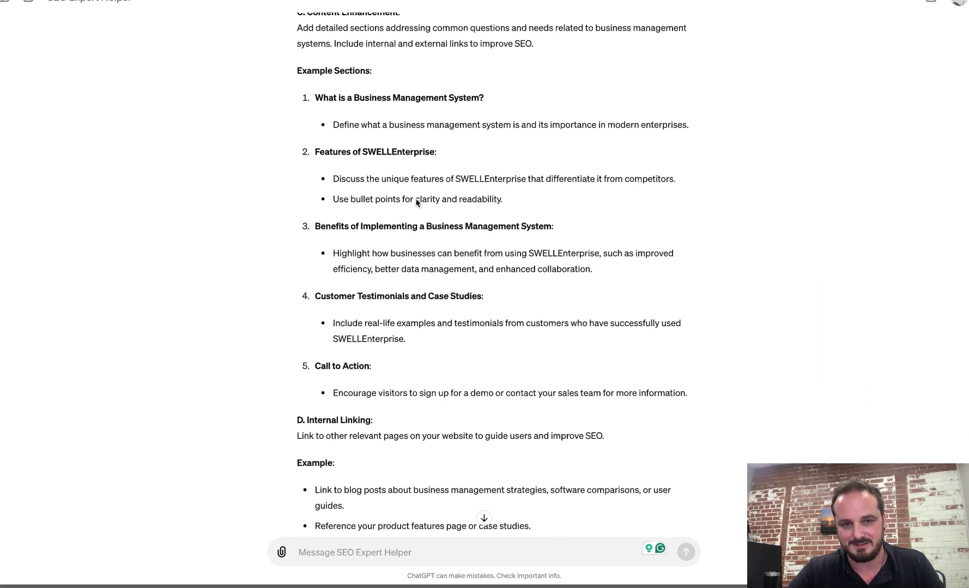
scroll(327, 275, down, 4)
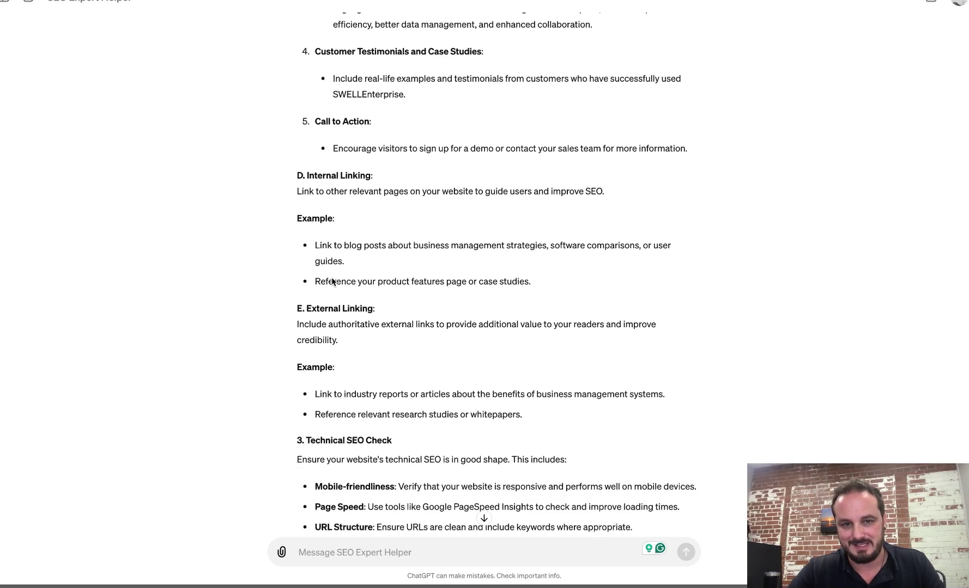
scroll(321, 334, down, 5)
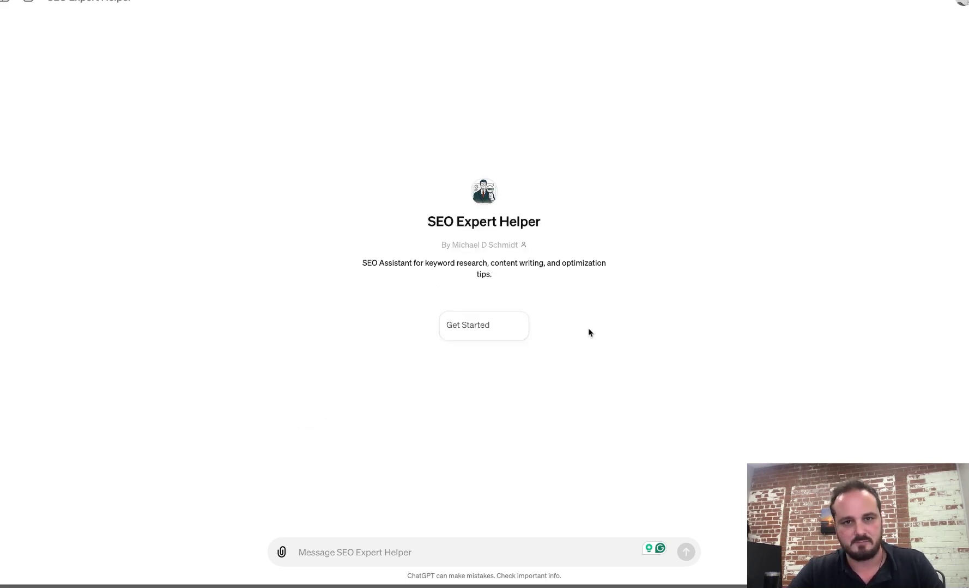
Start a new SEO Expert Helper conversation with the Get Started prompt and choose option 3, conducting an SEO audit.
click(474, 334)
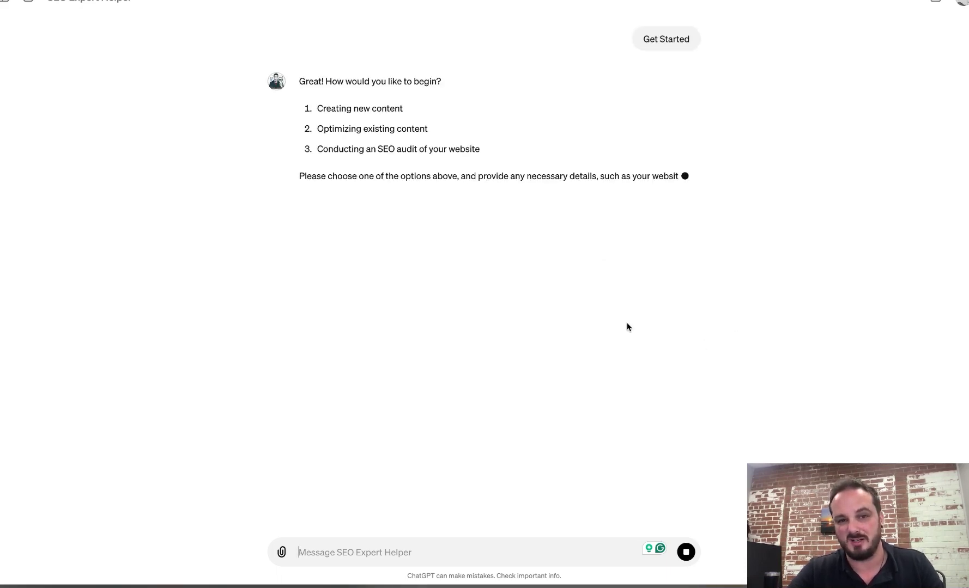
text(3)
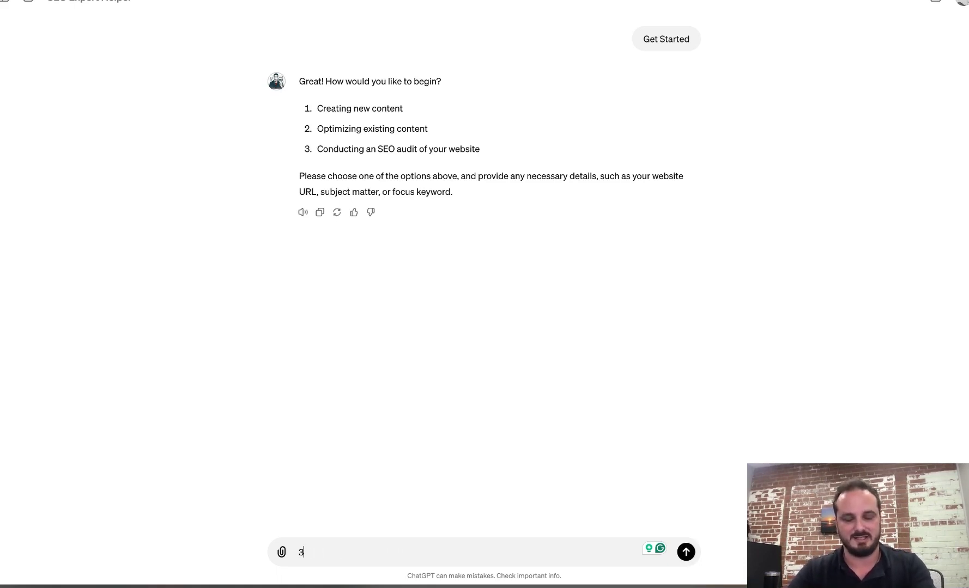
key(Return)
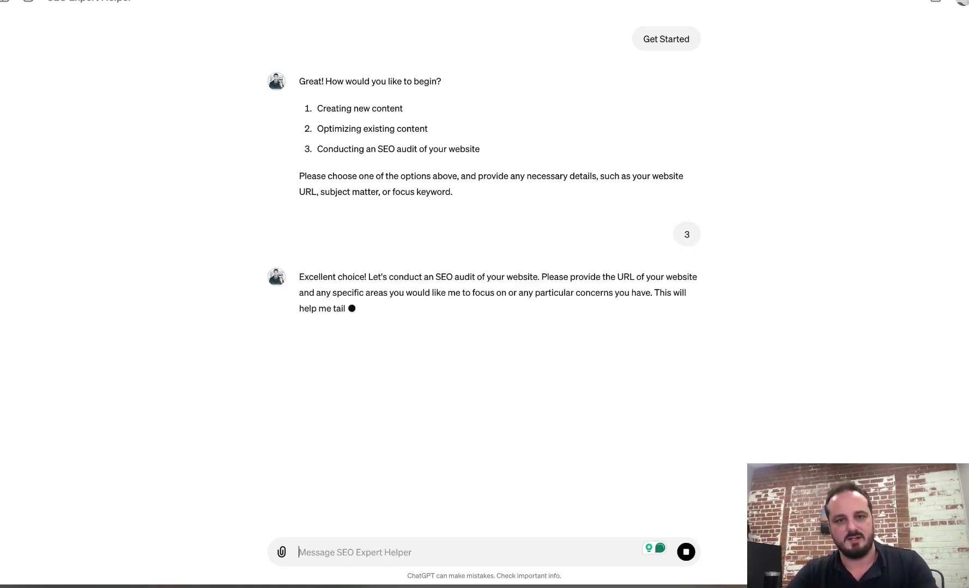
text(ht)
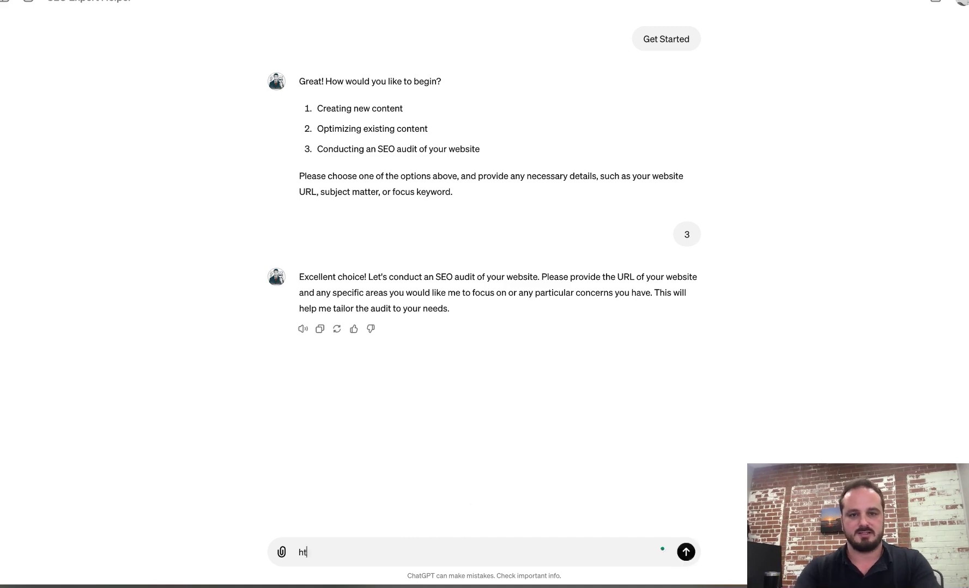
text(tps://designl)
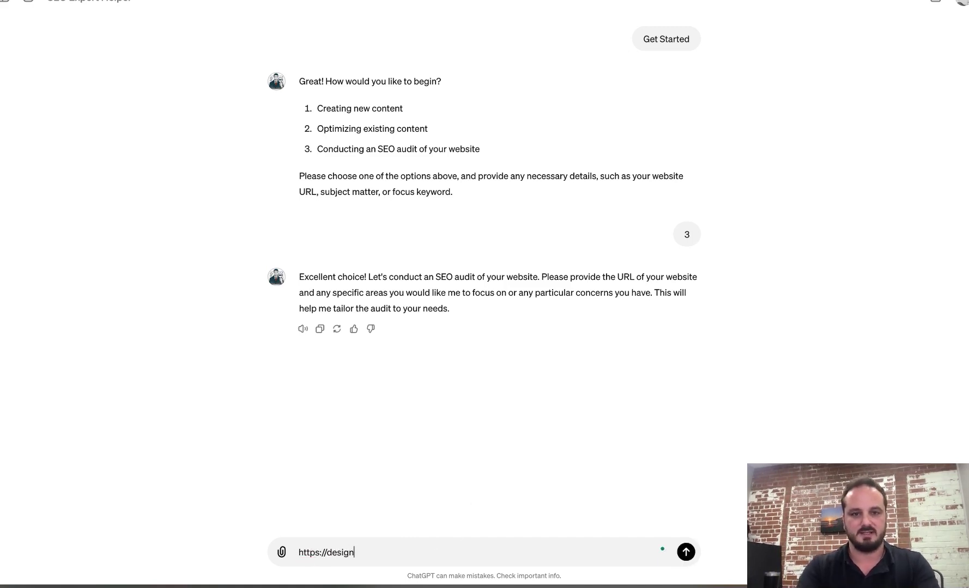
text(oud.com)
key(Return)
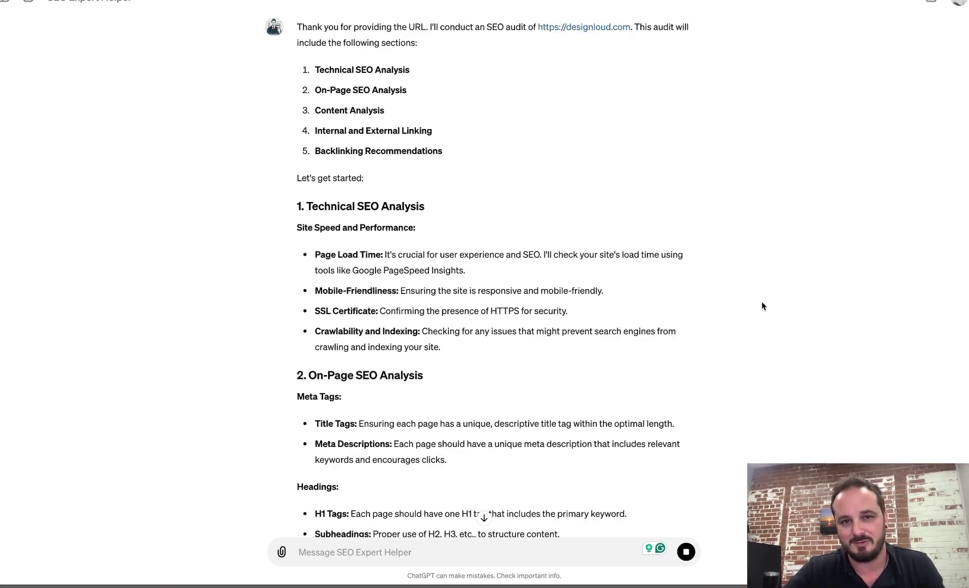
Review the audit's outline, from technical and on-page SEO through content analysis and linking to backlinking recommendations.
scroll(761, 307, down, 1)
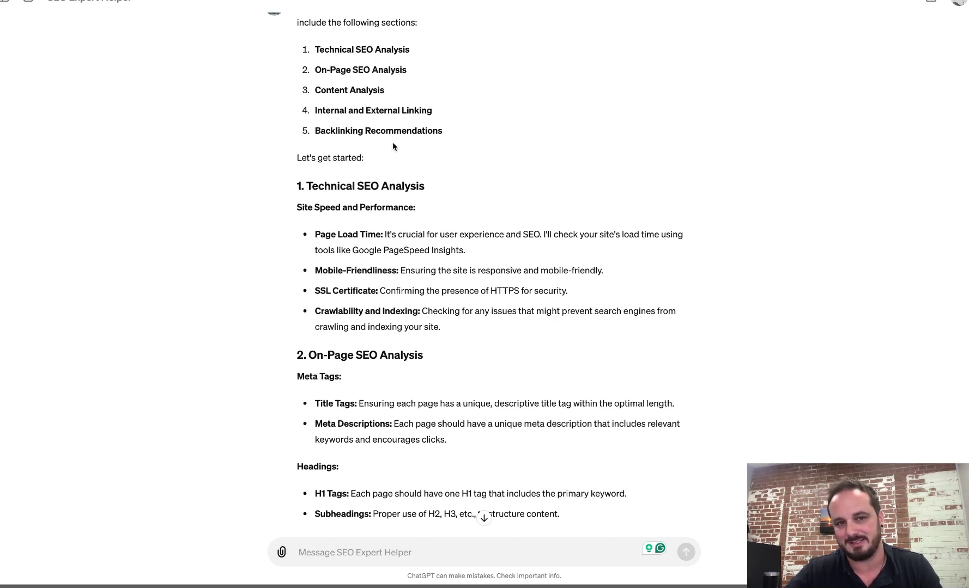
scroll(374, 186, down, 2)
scroll(373, 185, down, 1)
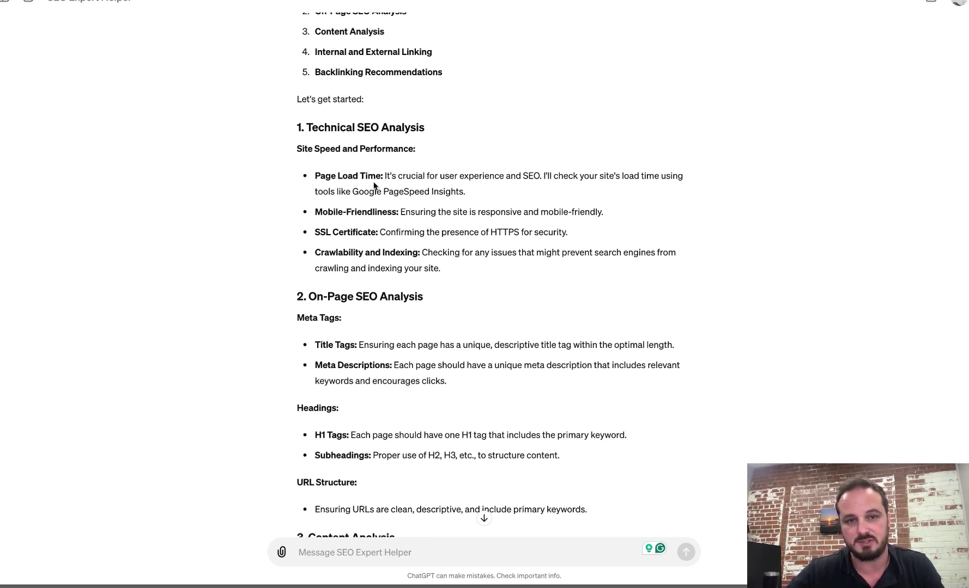
scroll(374, 186, down, 1)
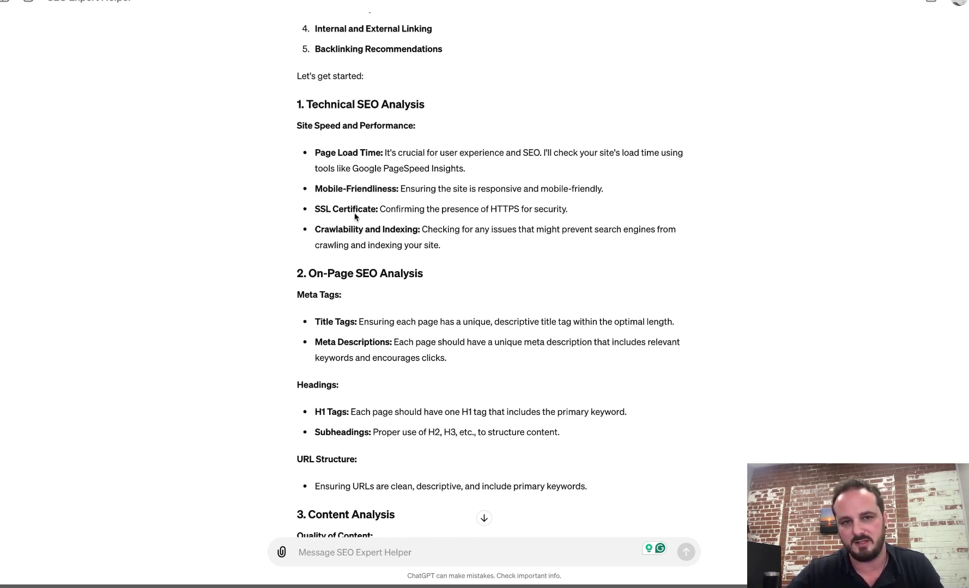
scroll(417, 257, down, 4)
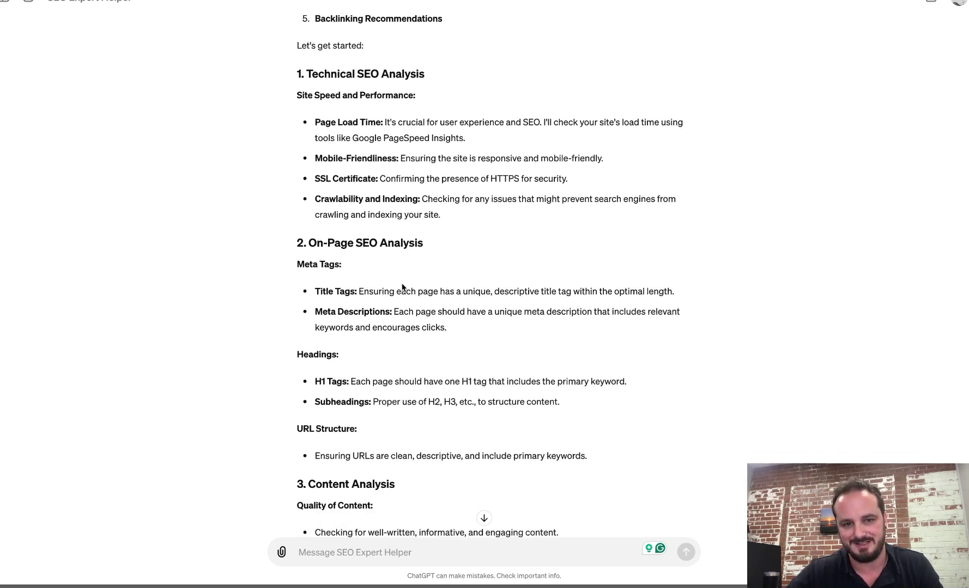
scroll(403, 288, down, 2)
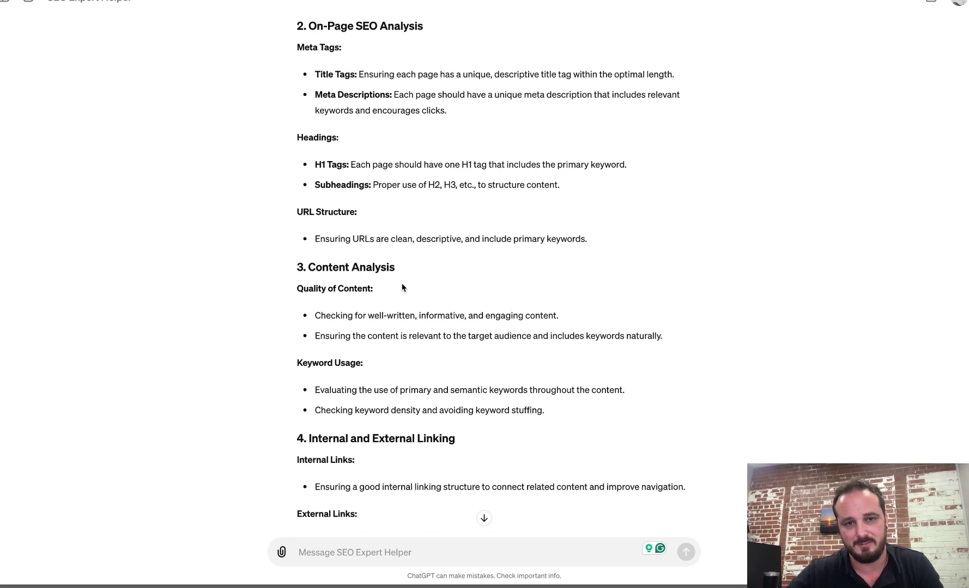
scroll(402, 288, down, 1)
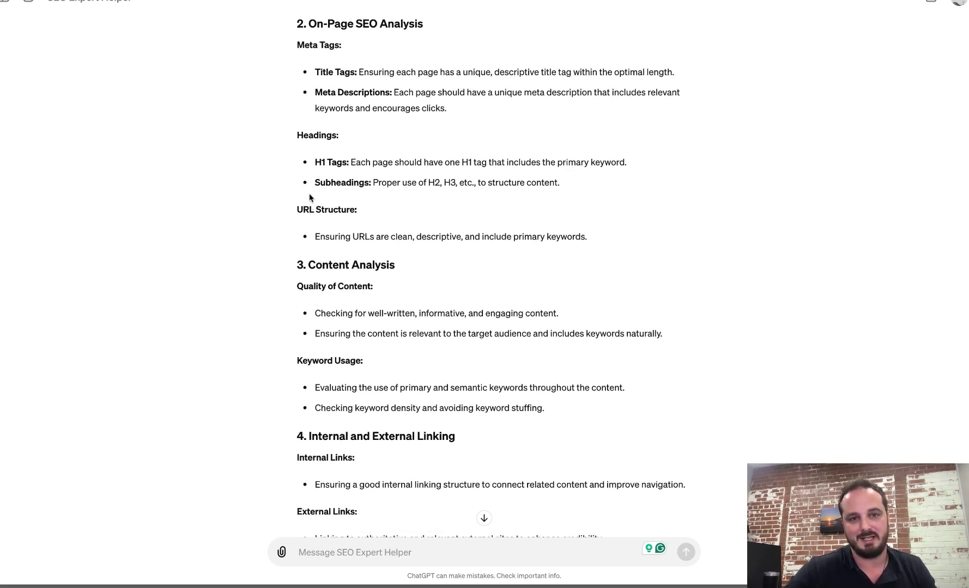
scroll(313, 215, down, 3)
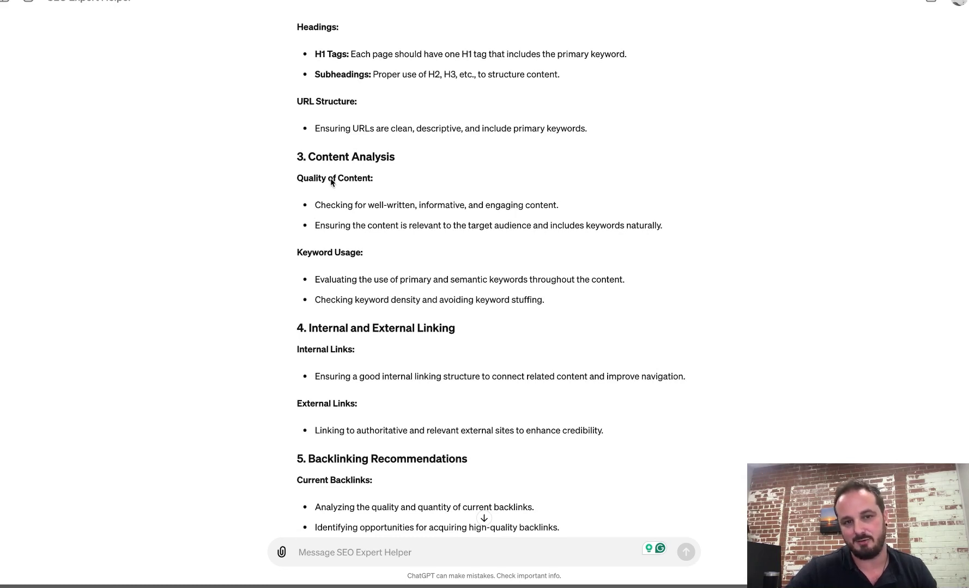
scroll(330, 191, down, 2)
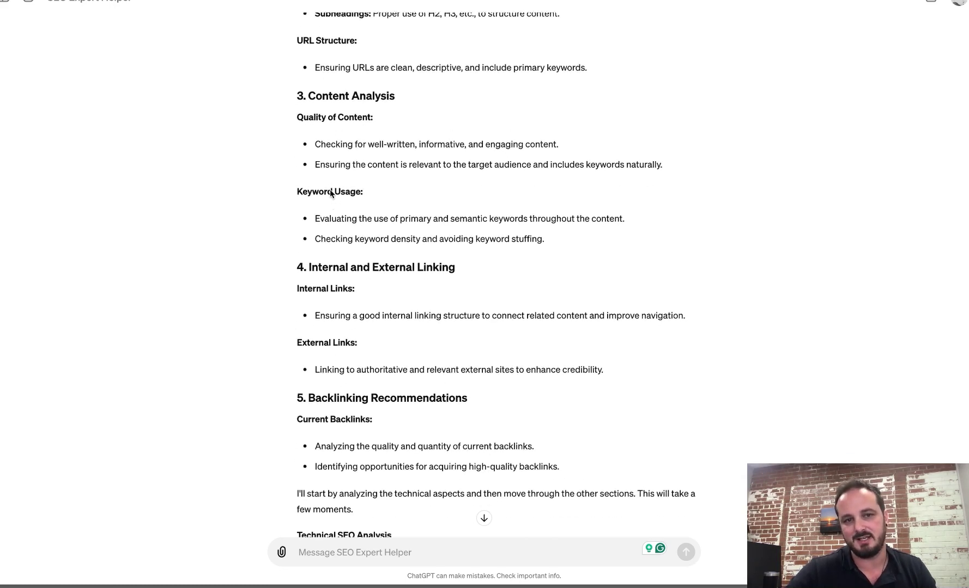
scroll(320, 234, down, 3)
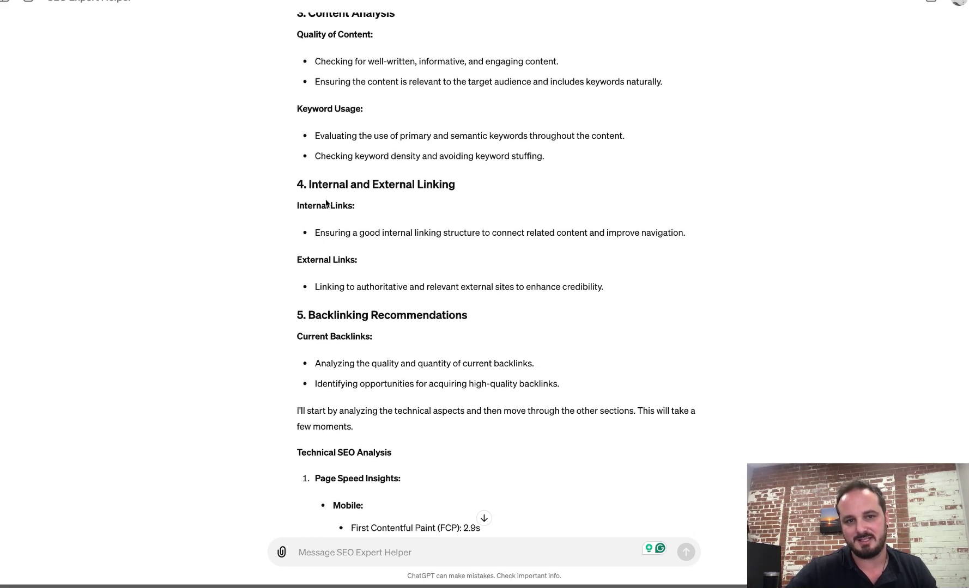
scroll(322, 234, down, 4)
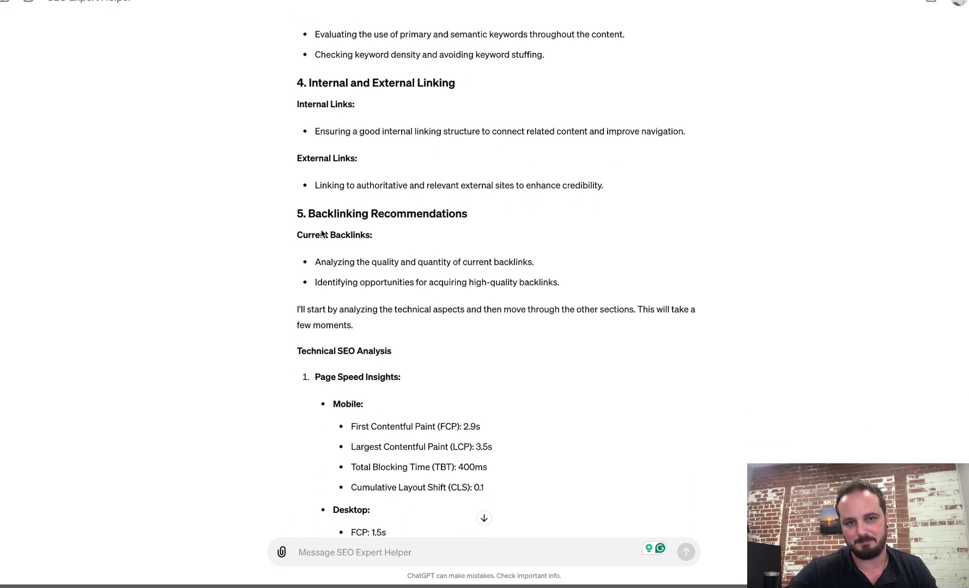
scroll(321, 234, down, 5)
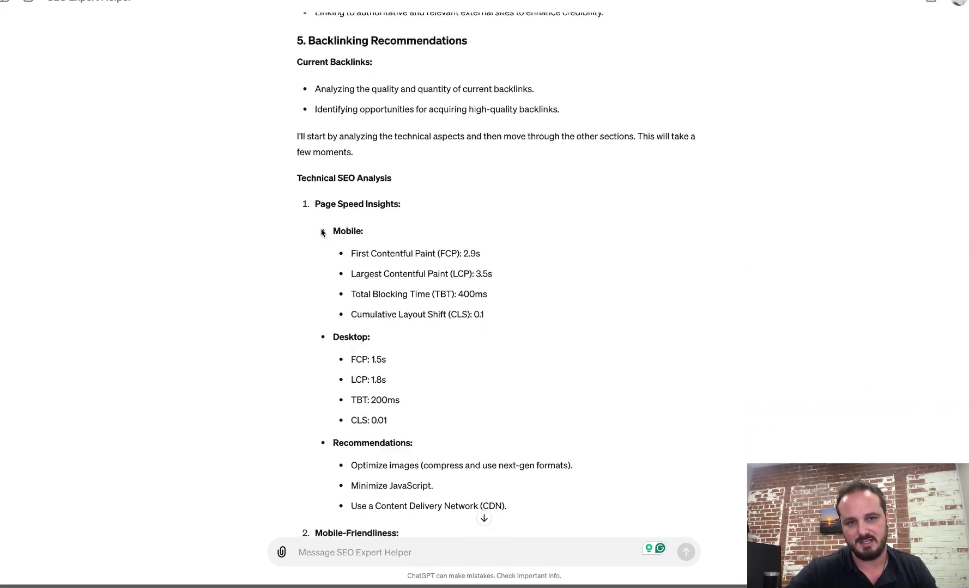
Read the detailed DesignLoud audit findings, from page speed insights through on-page, content and backlink advice to the concluding actionable steps.
scroll(321, 233, down, 1)
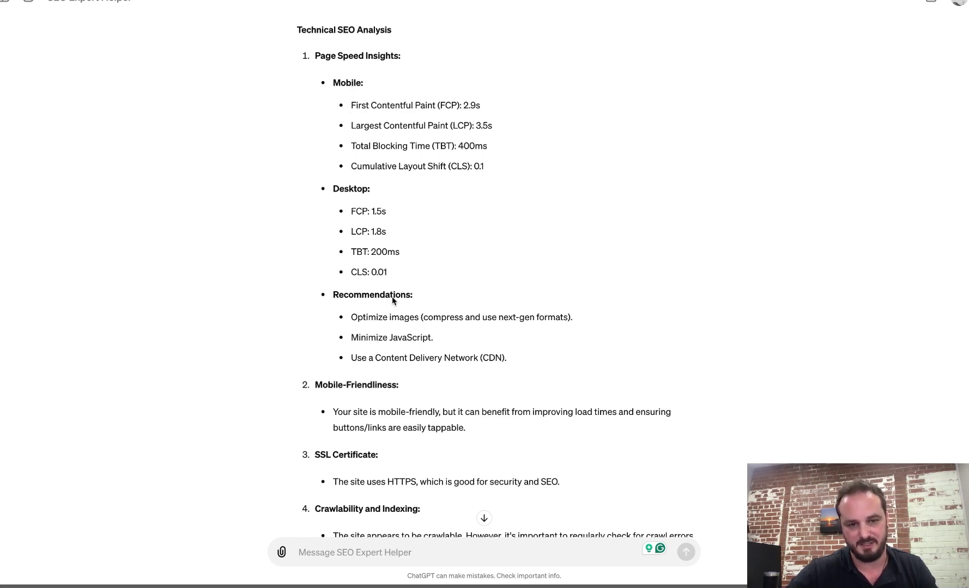
scroll(392, 299, down, 5)
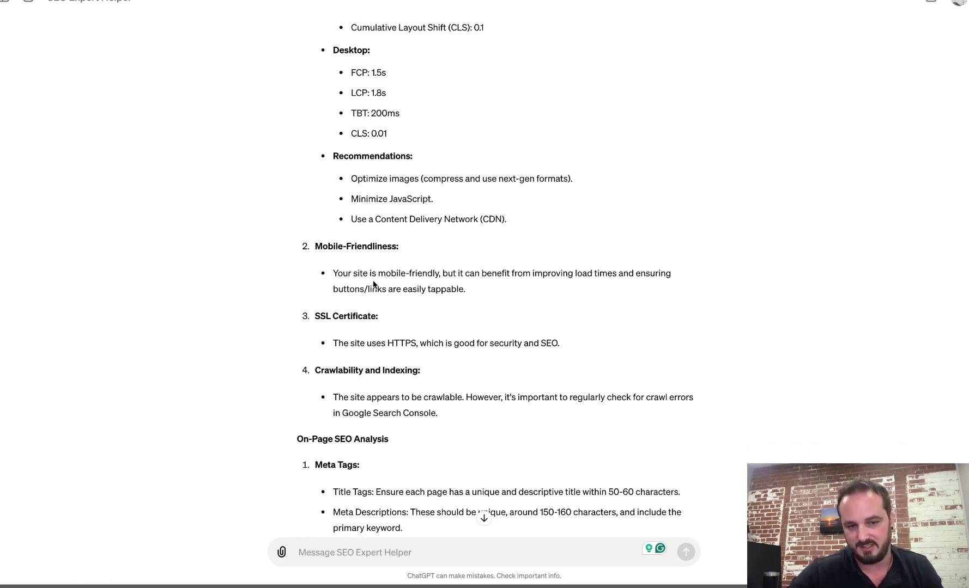
scroll(372, 291, down, 4)
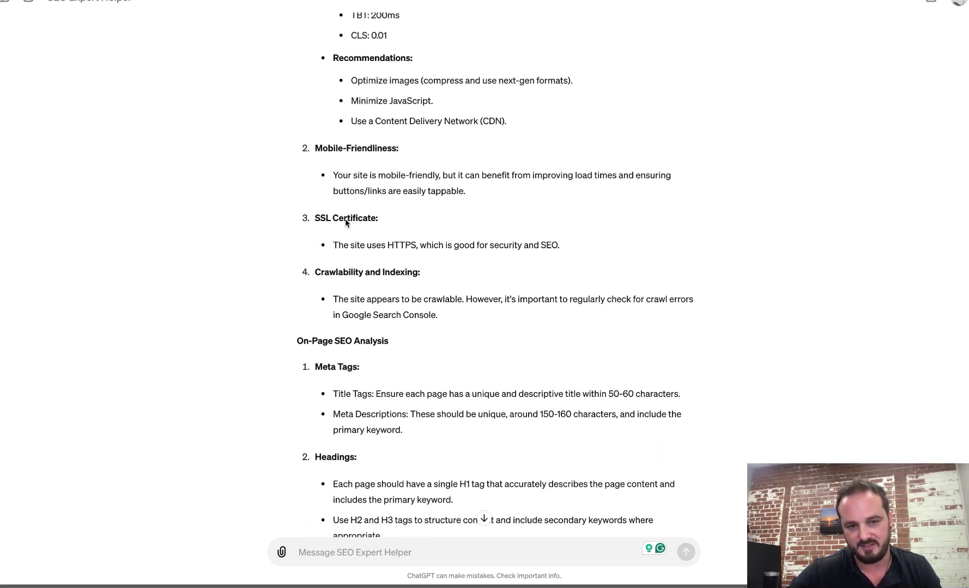
scroll(332, 259, down, 3)
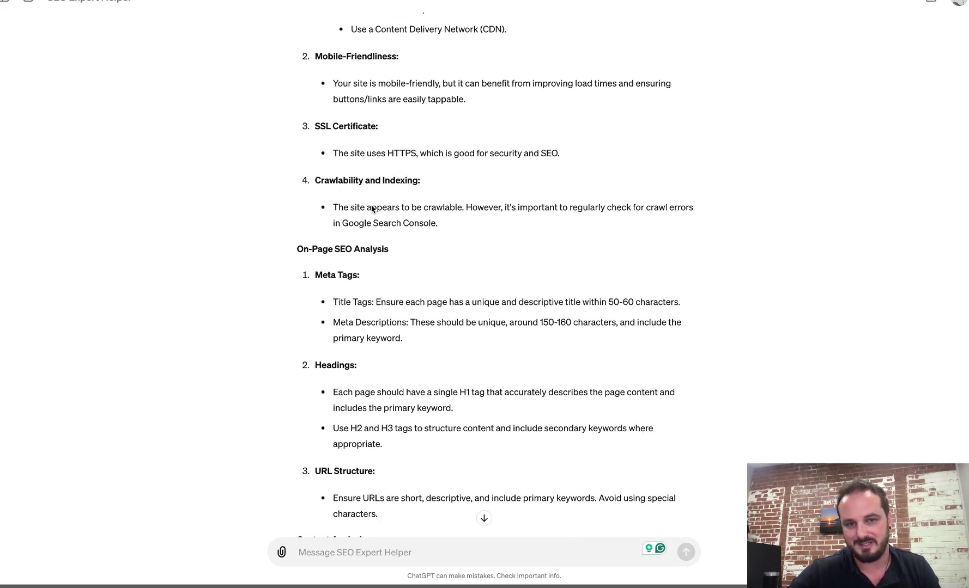
scroll(364, 228, down, 6)
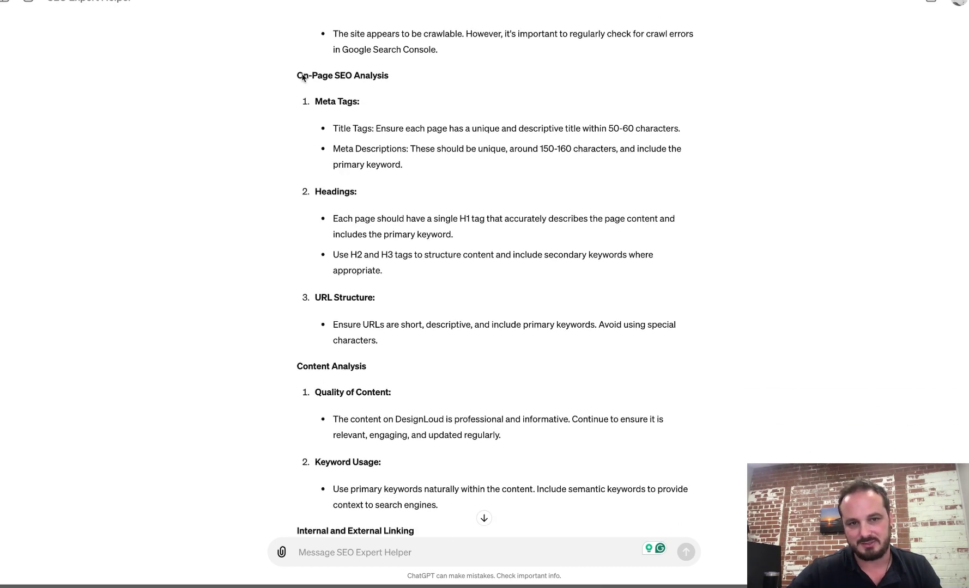
scroll(354, 131, down, 1)
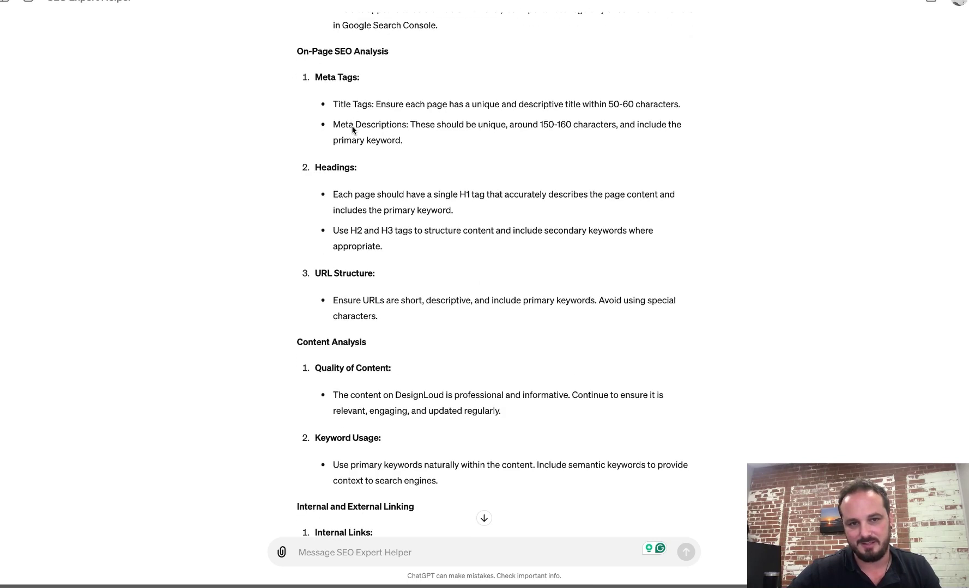
scroll(352, 129, down, 1)
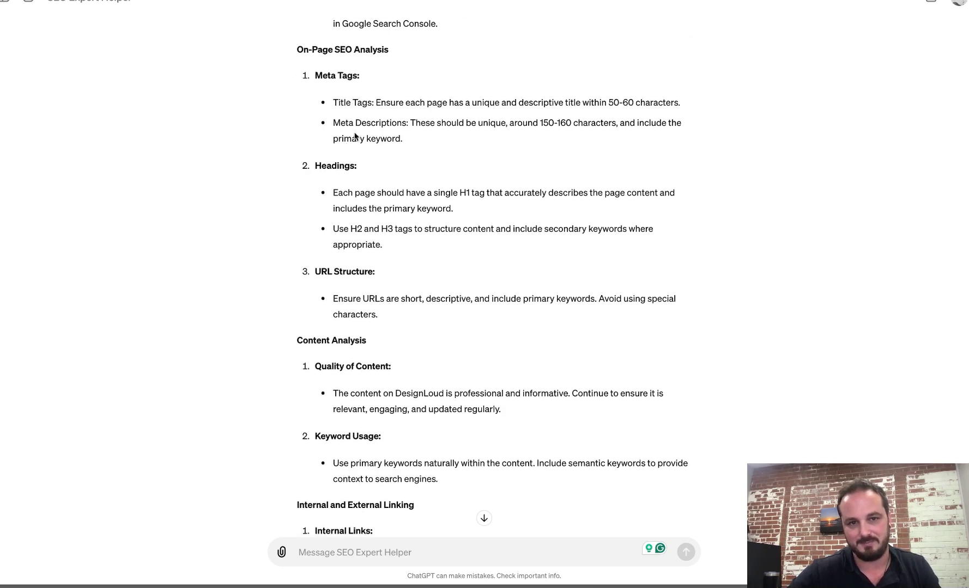
scroll(357, 133, down, 6)
scroll(353, 140, down, 4)
scroll(353, 140, down, 3)
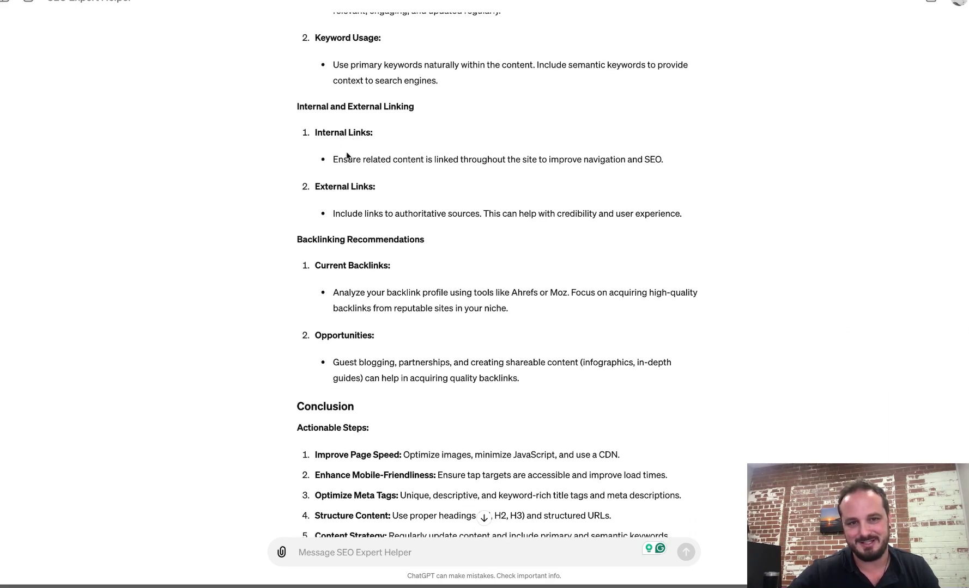
scroll(347, 157, down, 3)
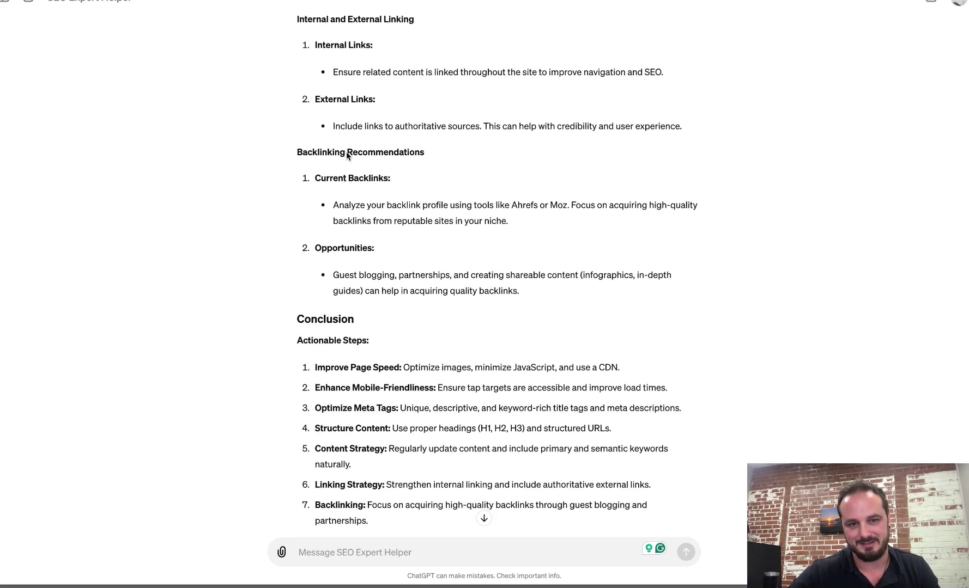
scroll(347, 157, down, 3)
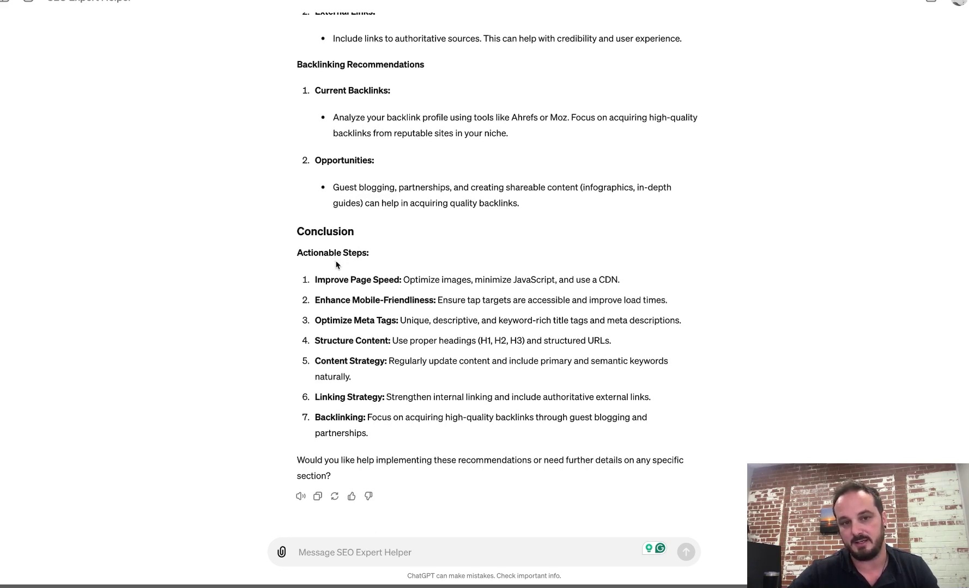
scroll(339, 275, up, 3)
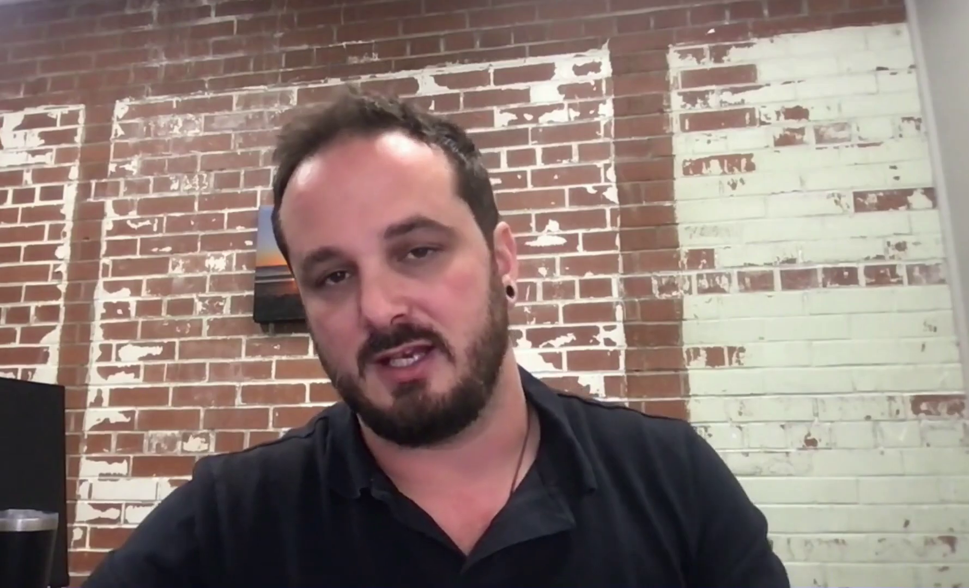